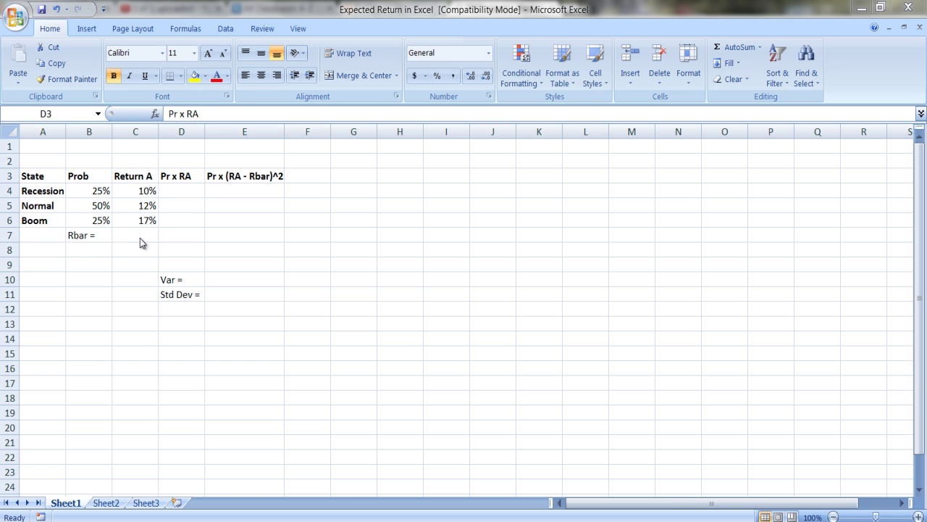
Step: Enter =B4*C4 in D4 under Pr x RA and fill the formula down through D6
{"action": "left_click", "coordinate": [181, 190]}
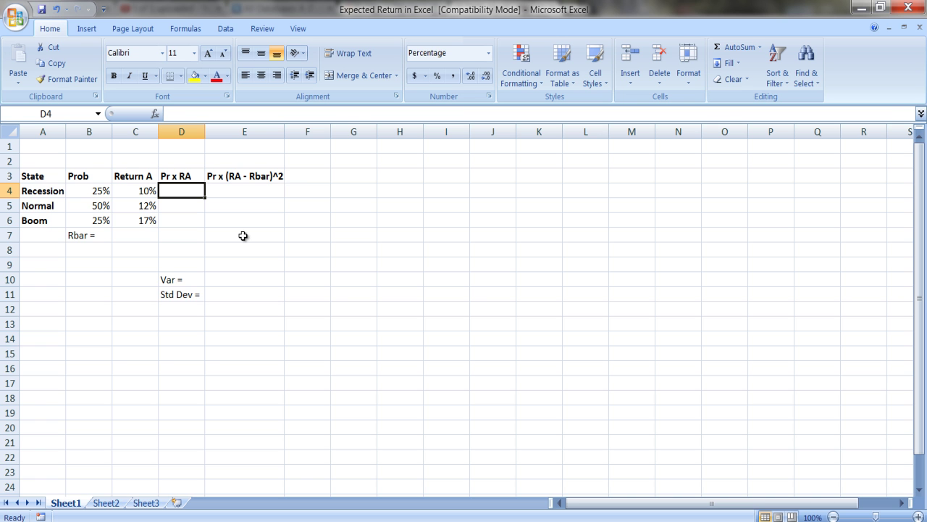
{"action": "type", "text": "="}
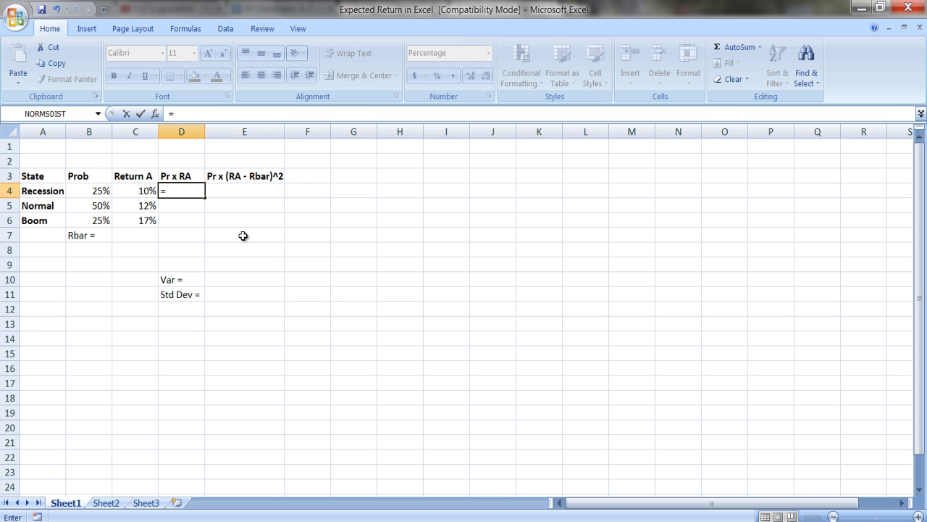
{"action": "type", "text": "b"}
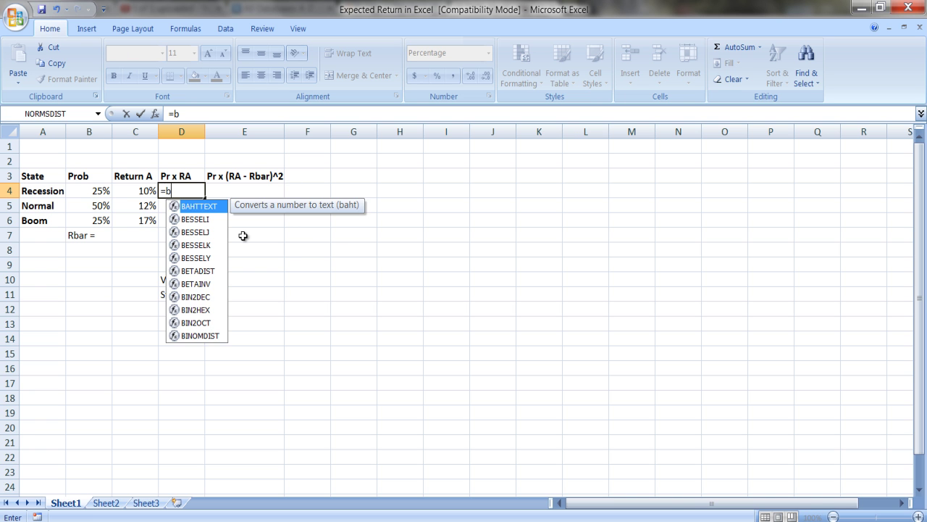
{"action": "type", "text": "4*"}
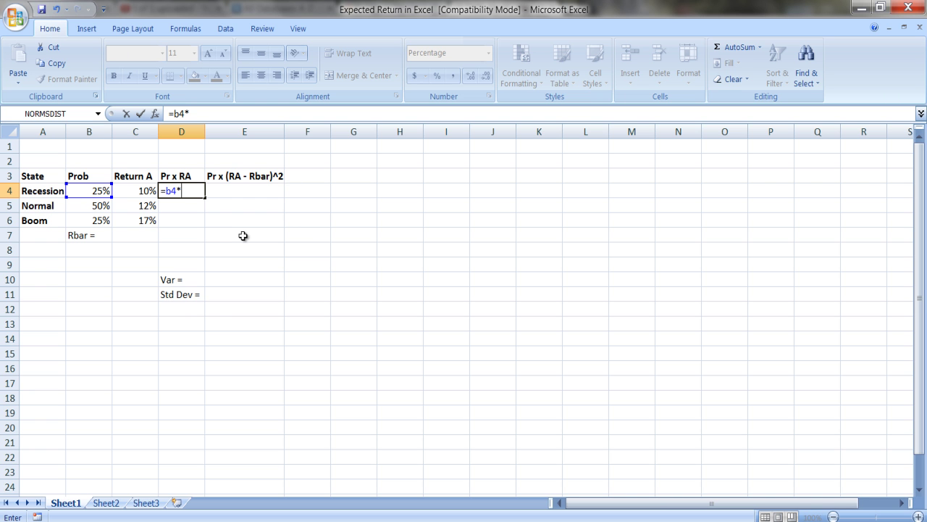
{"action": "type", "text": "c4"}
{"action": "key", "text": "Return"}
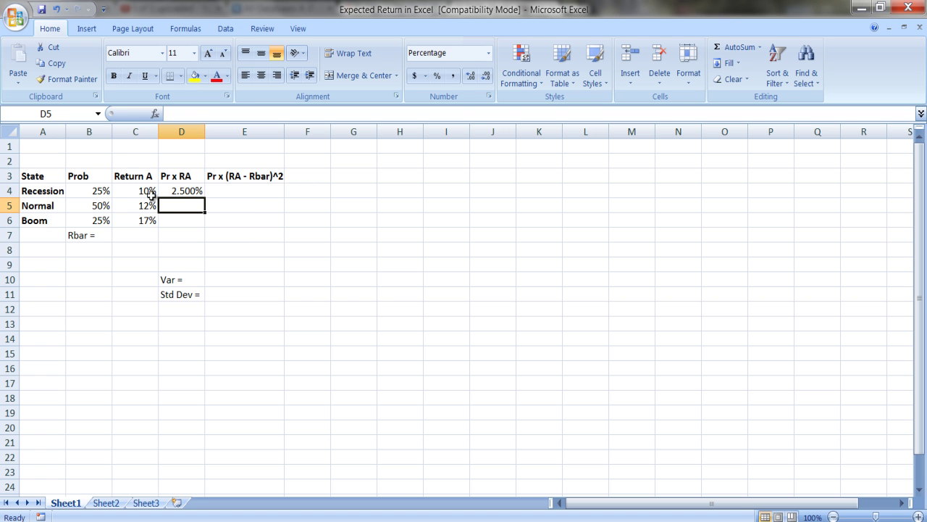
{"action": "left_click", "coordinate": [183, 194]}
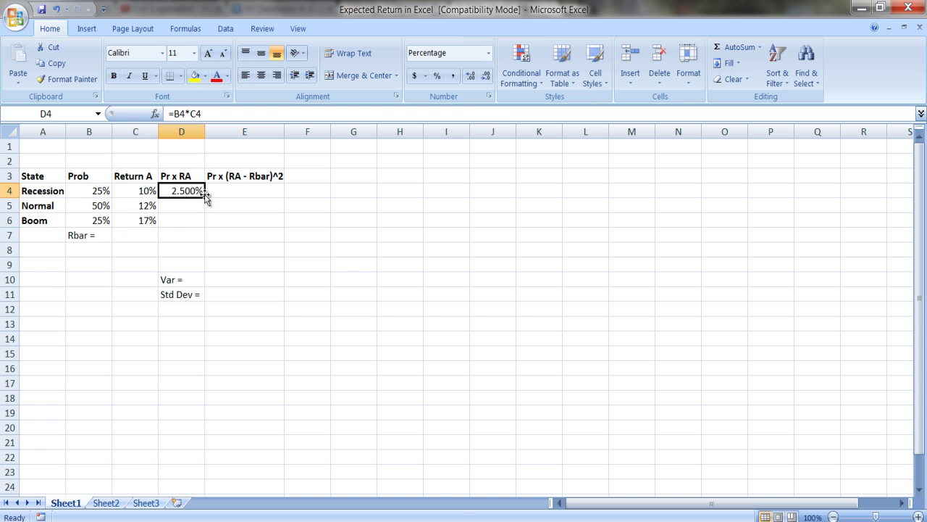
{"action": "left_click_drag", "start_coordinate": [207, 197], "coordinate": [208, 227]}
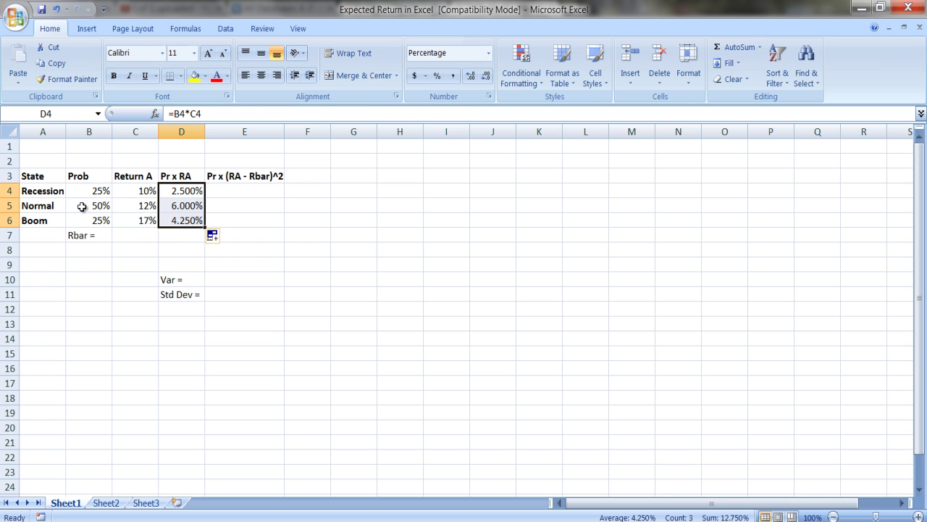
Step: Total the Pr x RA column in D7 with AutoSum to compute Rbar
{"action": "left_click", "coordinate": [182, 237]}
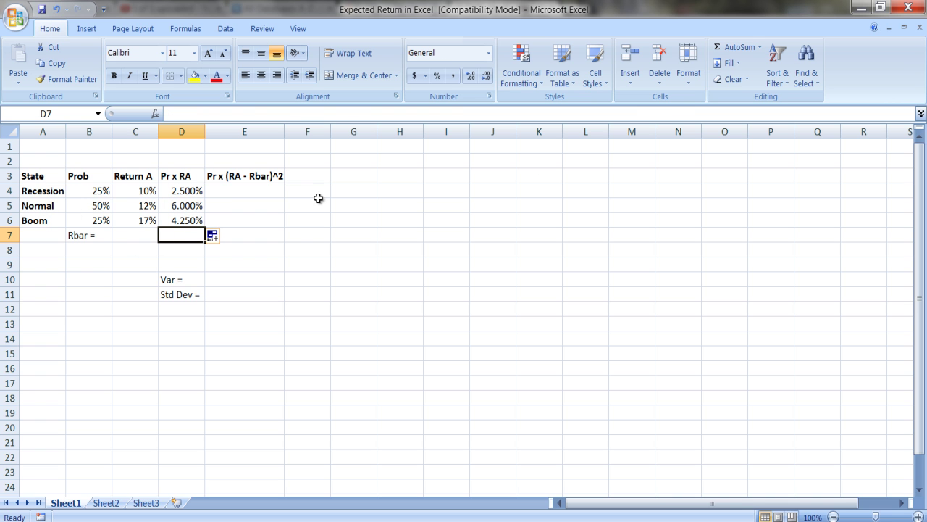
{"action": "left_click", "coordinate": [733, 54]}
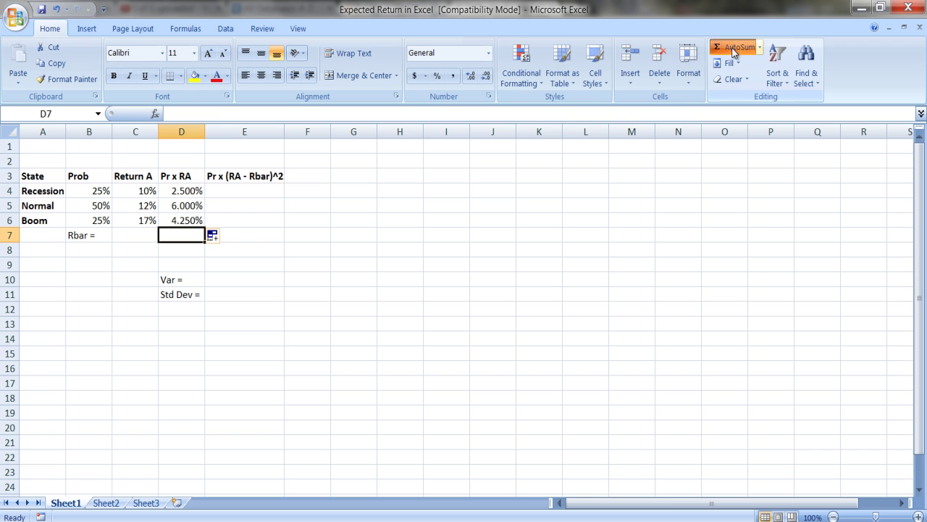
{"action": "key", "text": "Return"}
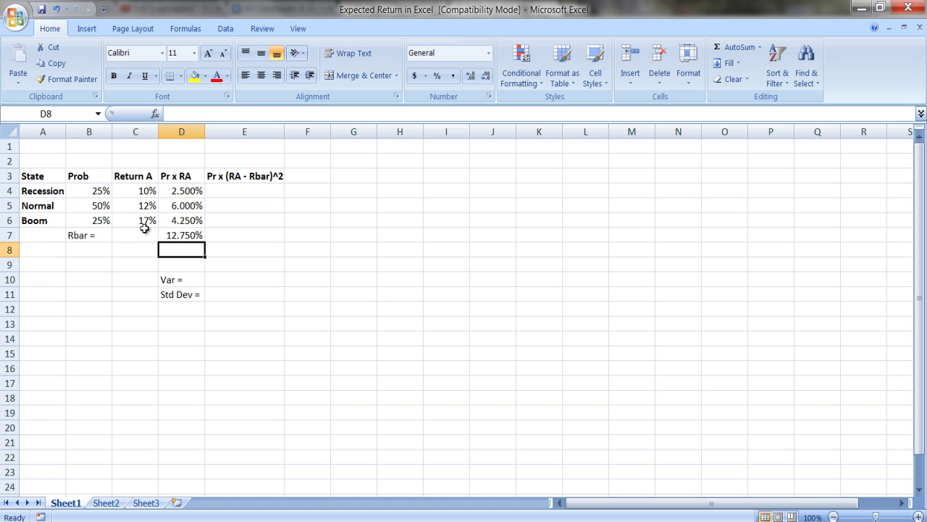
Step: Enter the squared-deviation formula =B4*(C4-D$7)^2 in E4 for the Recession state
{"action": "left_click", "coordinate": [230, 190]}
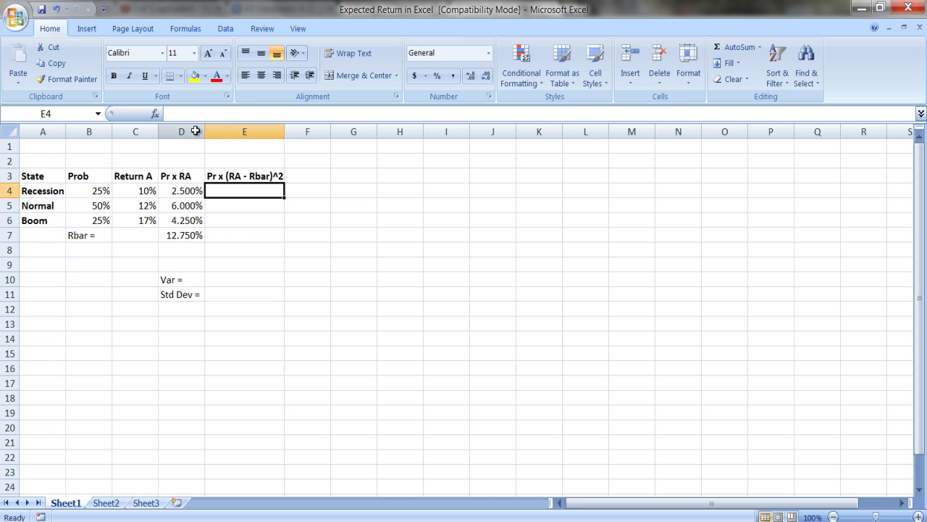
{"action": "type", "text": "="}
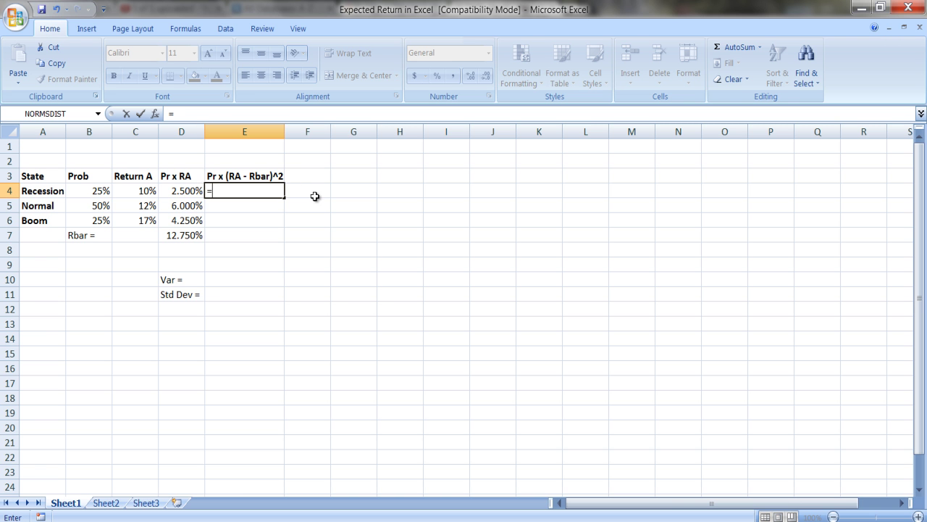
{"action": "type", "text": "b"}
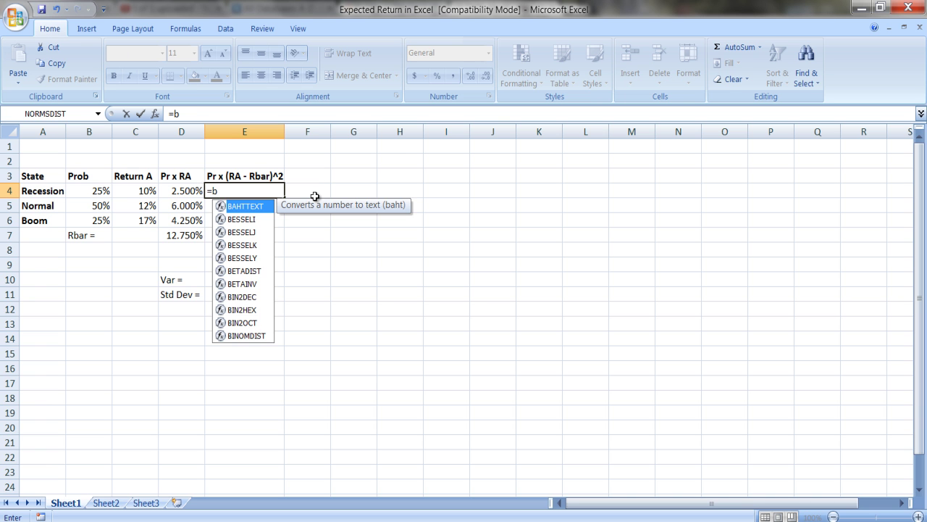
{"action": "type", "text": "4"}
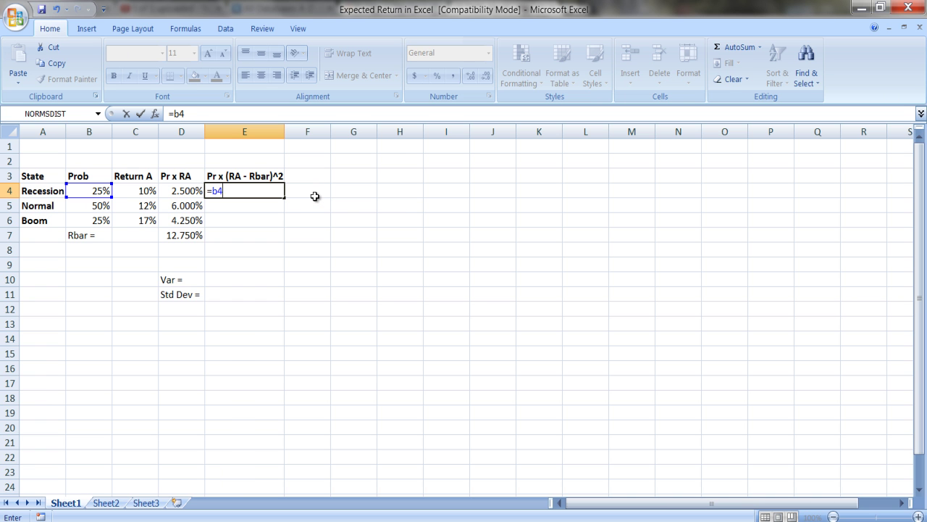
{"action": "type", "text": "*("}
{"action": "type", "text": "c"}
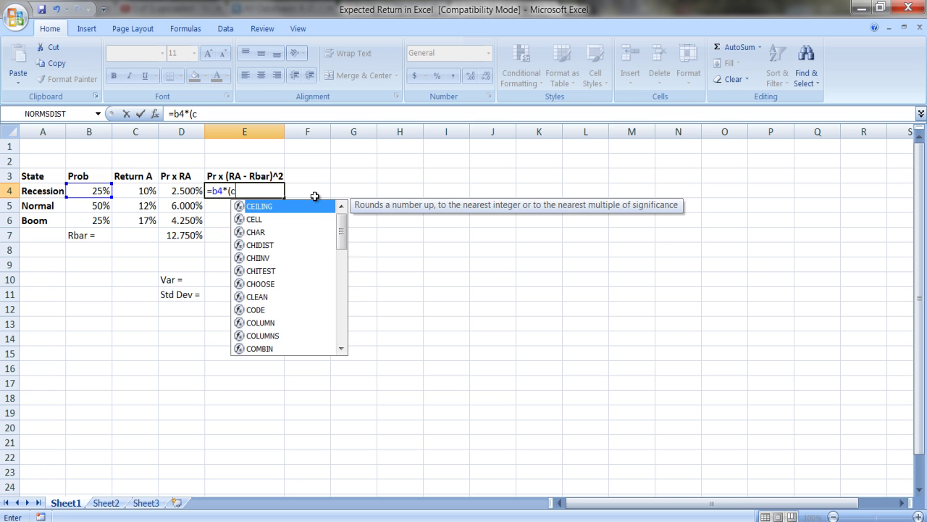
{"action": "type", "text": "4-"}
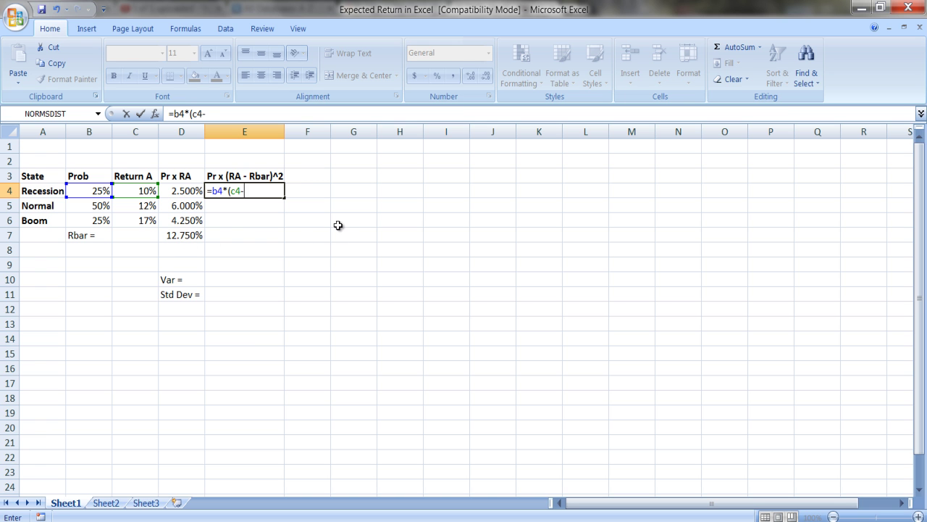
{"action": "type", "text": "d"}
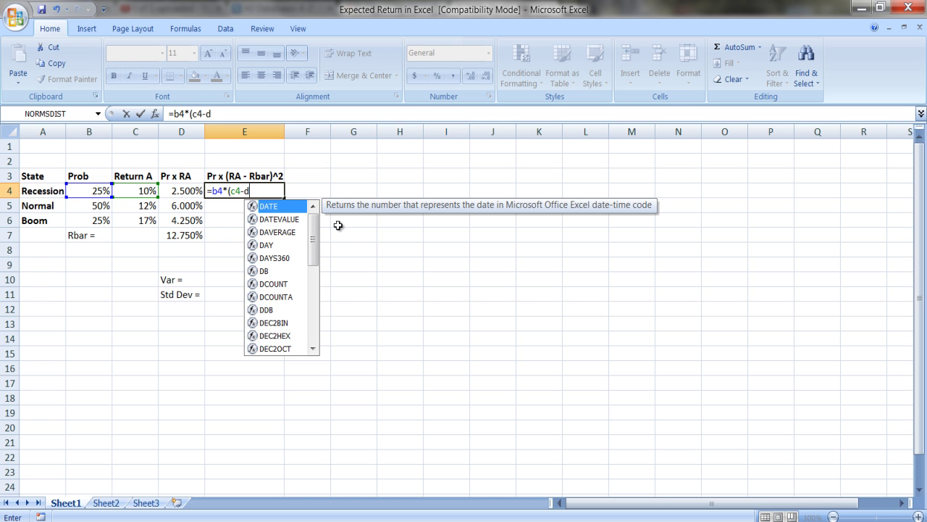
{"action": "type", "text": "$7"}
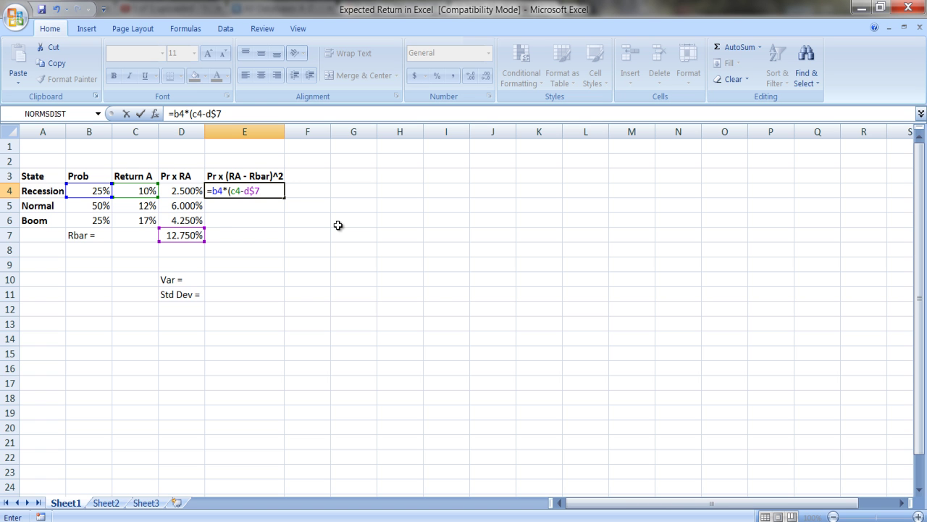
{"action": "type", "text": ")^2"}
{"action": "key", "text": "Return"}
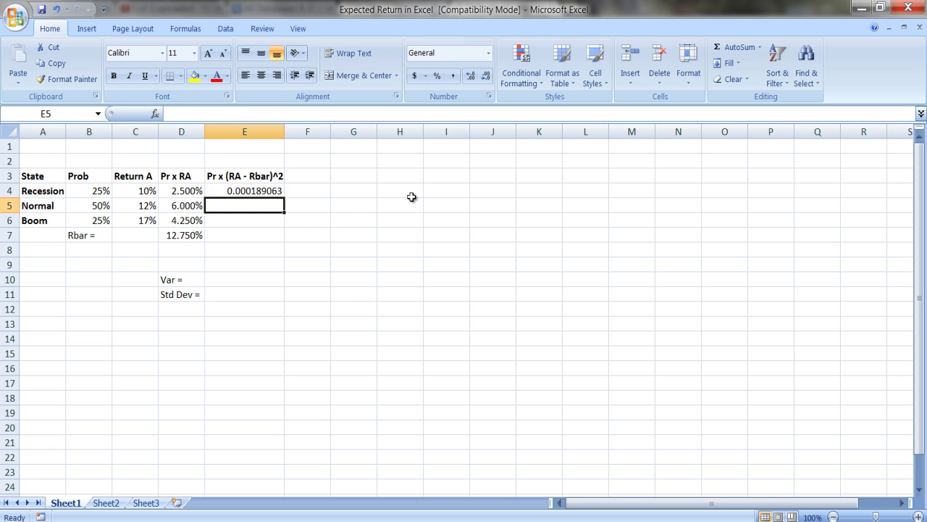
Step: Fill the E4 formula down through E6 for the Normal and Boom states
{"action": "left_click", "coordinate": [261, 192]}
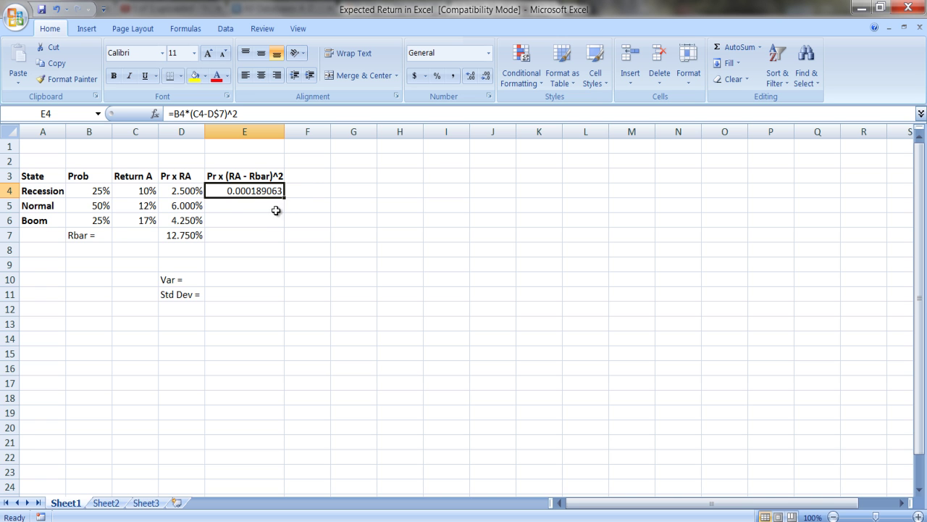
{"action": "left_click_drag", "start_coordinate": [285, 197], "coordinate": [285, 225]}
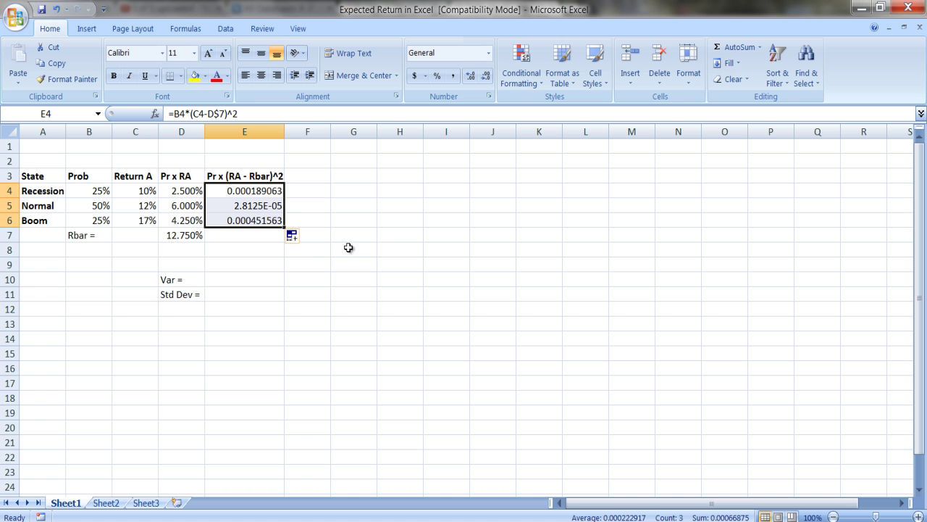
{"action": "left_click", "coordinate": [253, 236]}
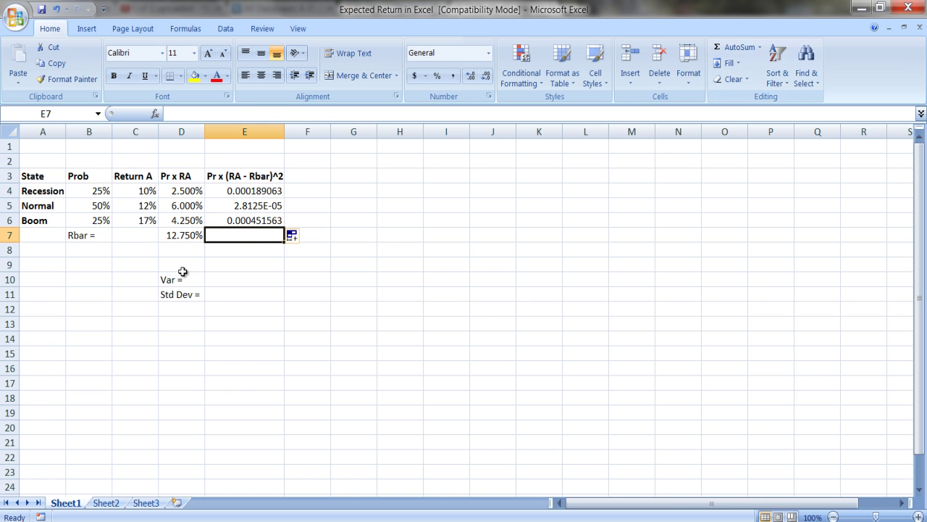
Step: Compute the variance in E10 with =SUM(E4:E6)
{"action": "left_click", "coordinate": [237, 279]}
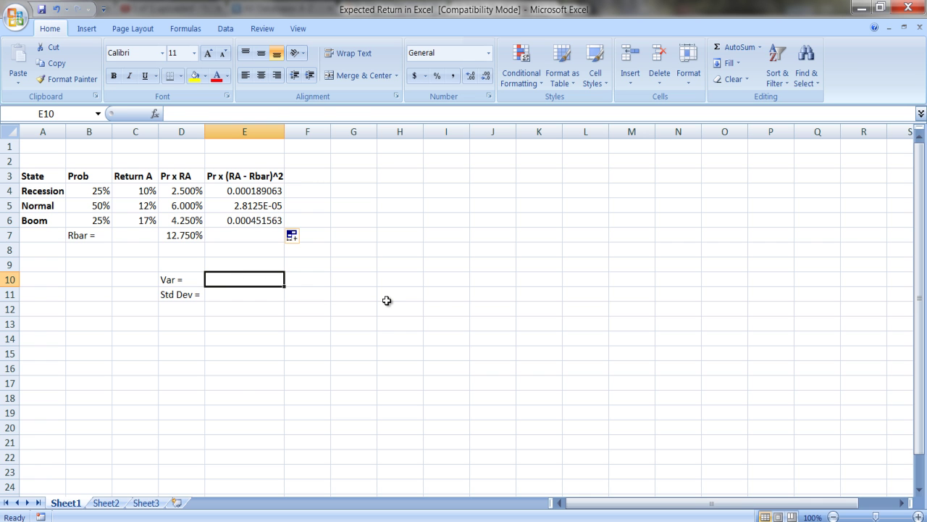
{"action": "type", "text": "=sum"}
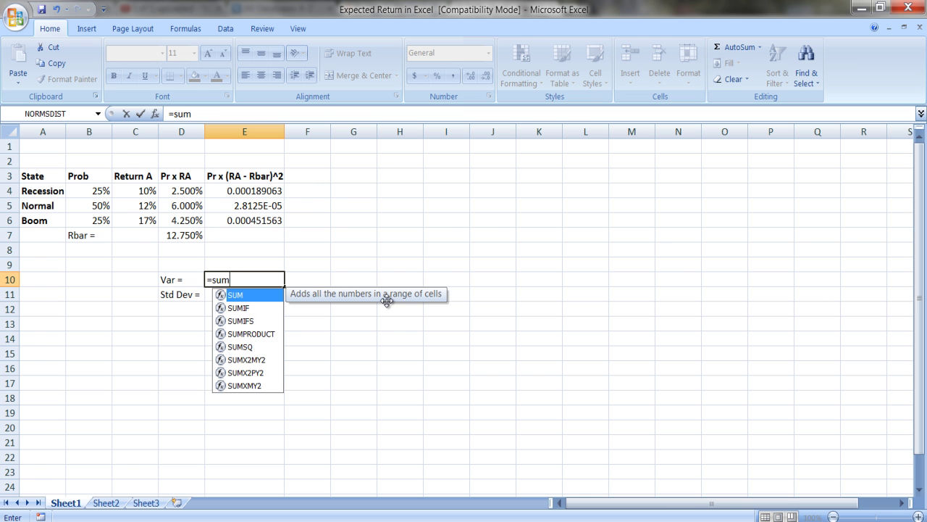
{"action": "type", "text": "("}
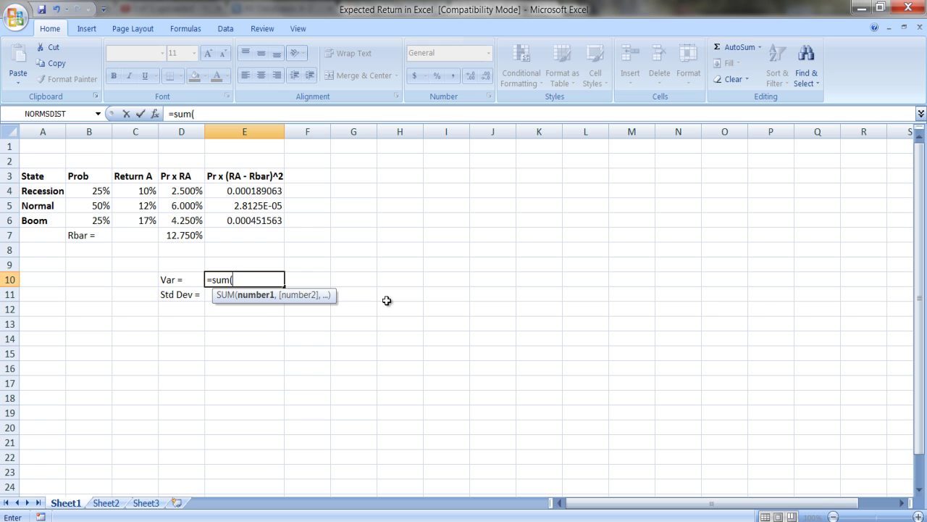
{"action": "type", "text": "e4:e6"}
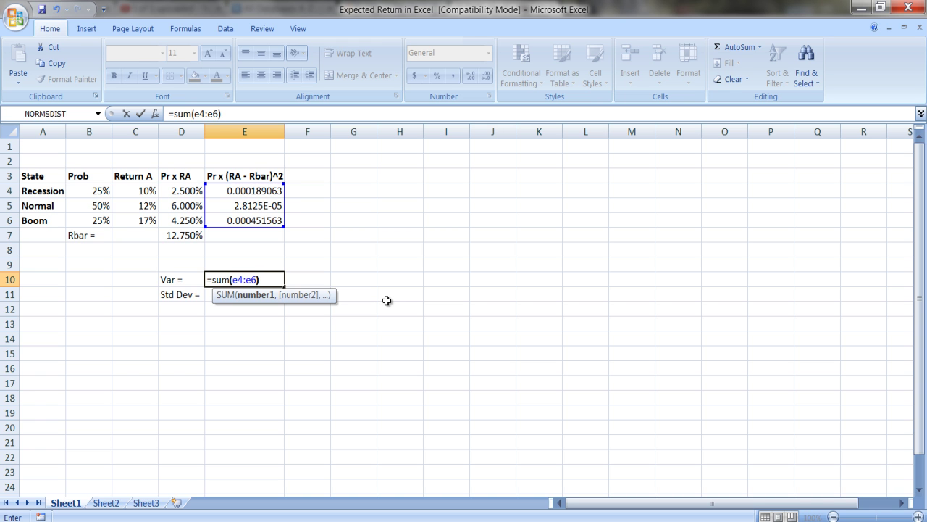
{"action": "type", "text": ")"}
{"action": "key", "text": "Return"}
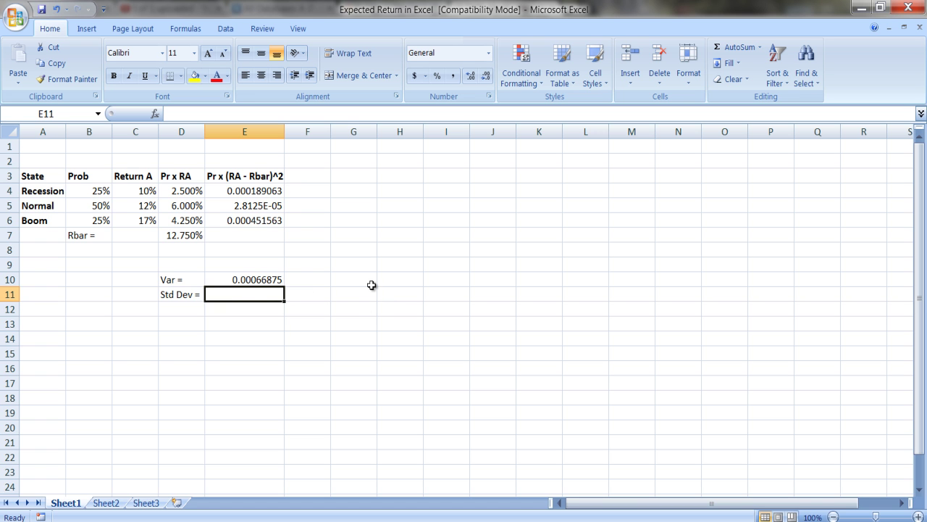
Step: Compute the standard deviation in E11 with =SQRT(E10)
{"action": "type", "text": "="}
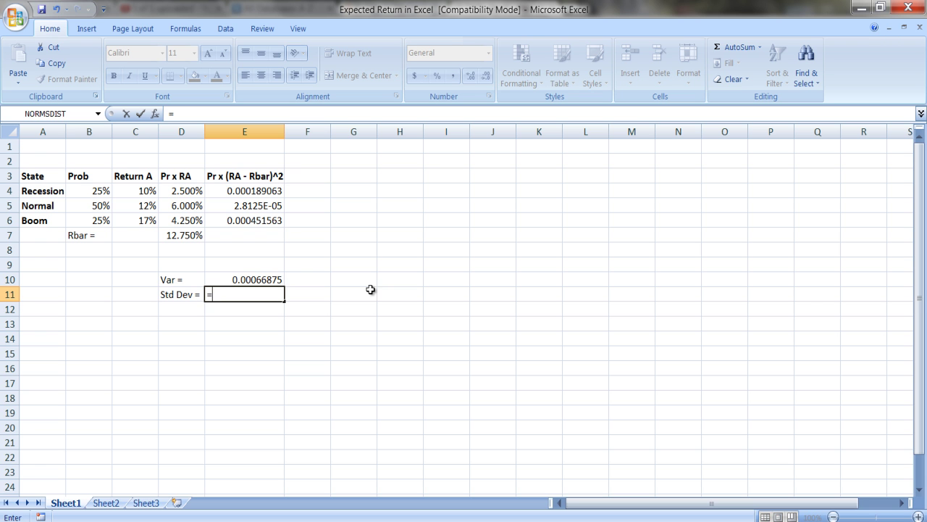
{"action": "type", "text": "sq"}
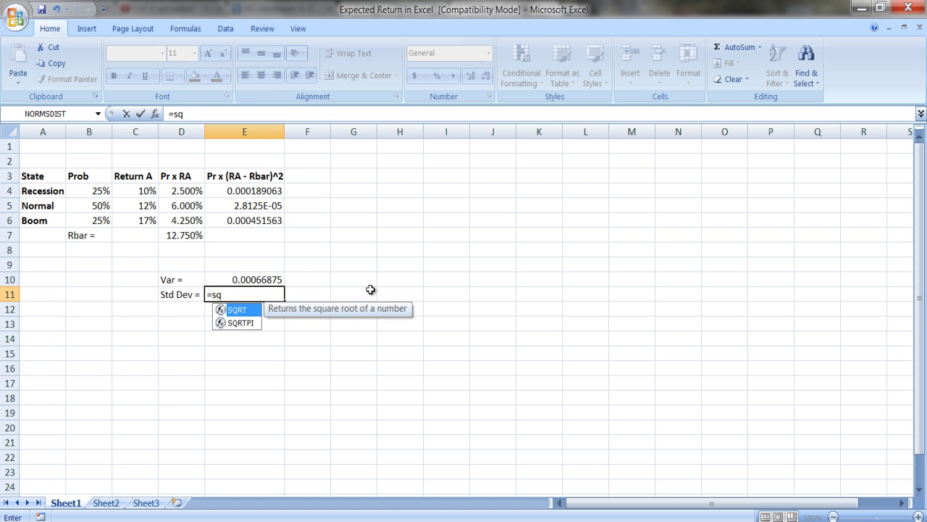
{"action": "type", "text": "rt("}
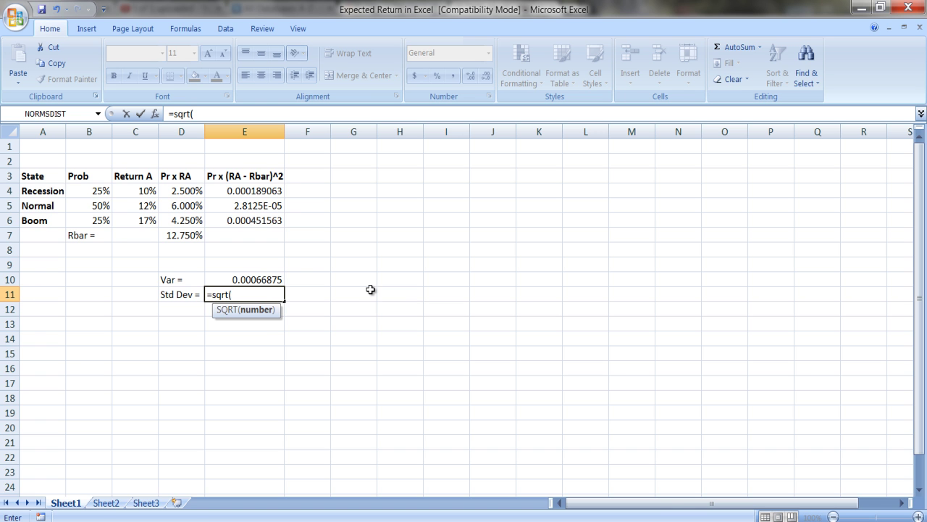
{"action": "type", "text": "e10"}
{"action": "key", "text": "Return"}
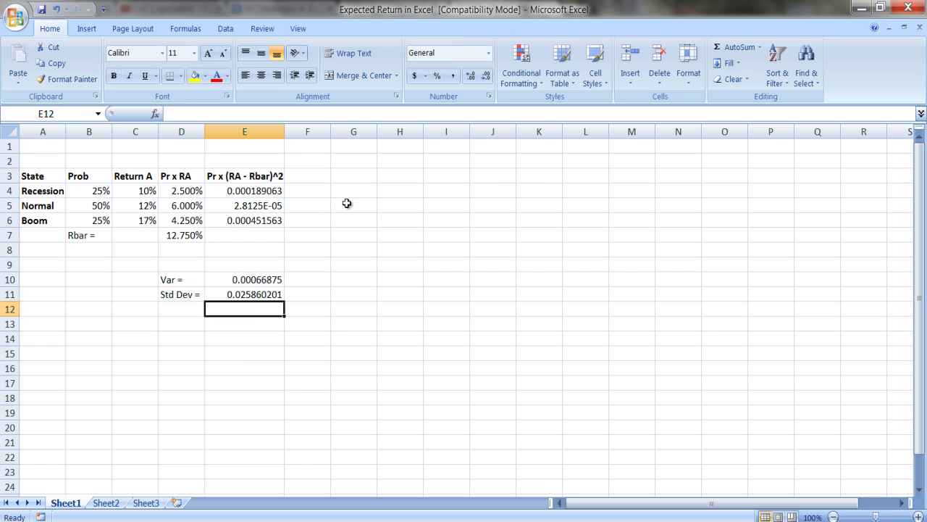
Step: Format the standard deviation in E11 as a percentage with two decimal places
{"action": "left_click", "coordinate": [264, 292]}
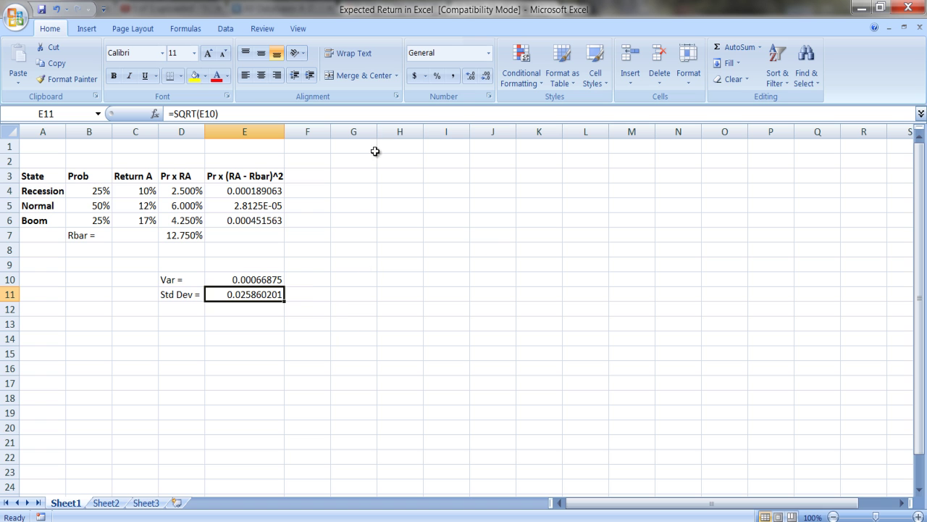
{"action": "left_click", "coordinate": [438, 77]}
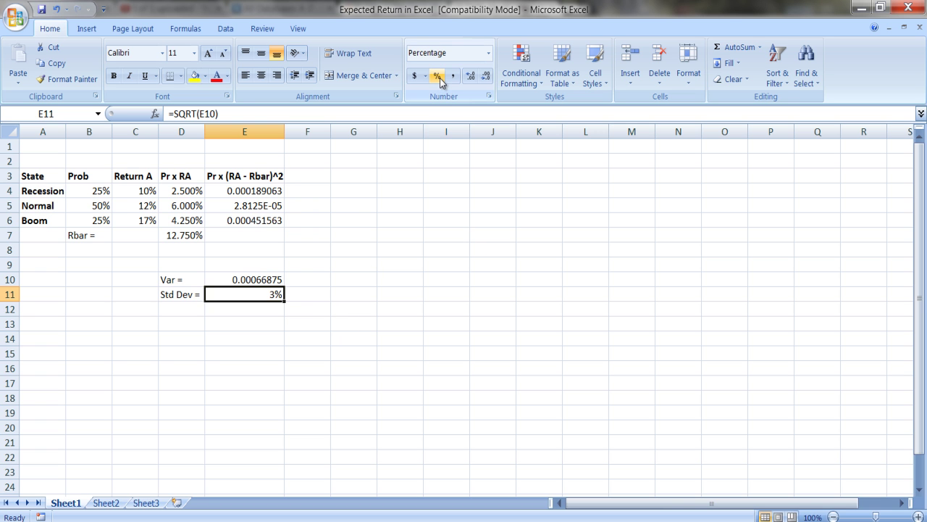
{"action": "left_click", "coordinate": [469, 79]}
{"action": "left_click", "coordinate": [469, 79]}
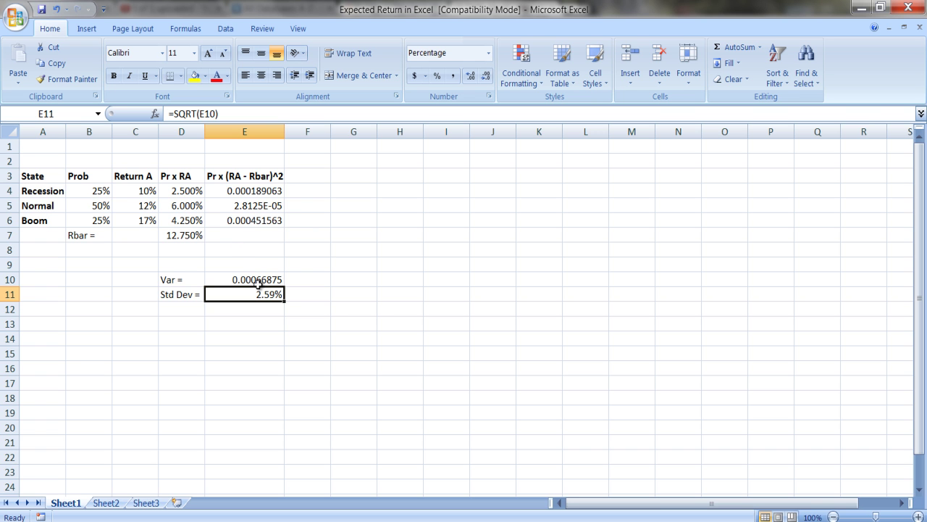
Step: Switch to Sheet2 and set the asset A weight (WA) in B2 to 40%
{"action": "left_click", "coordinate": [104, 503]}
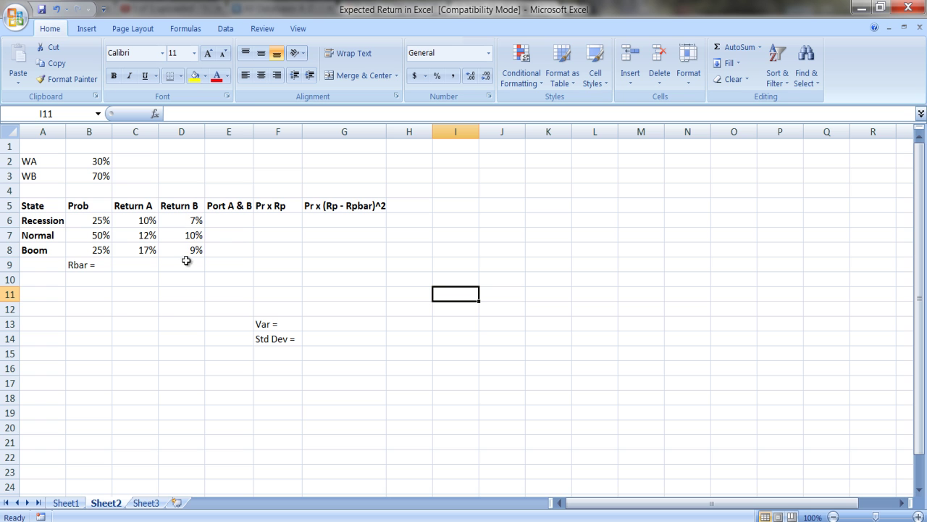
{"action": "left_click", "coordinate": [220, 222]}
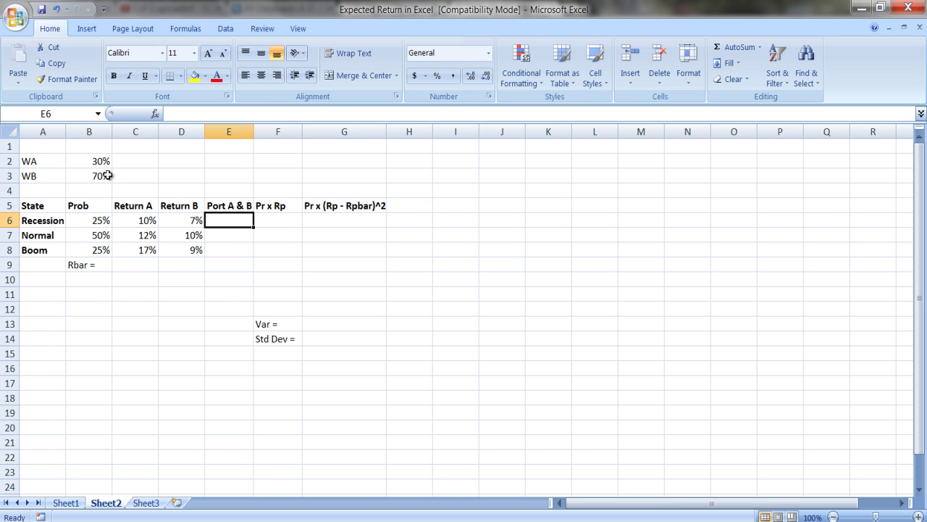
{"action": "left_click", "coordinate": [104, 162]}
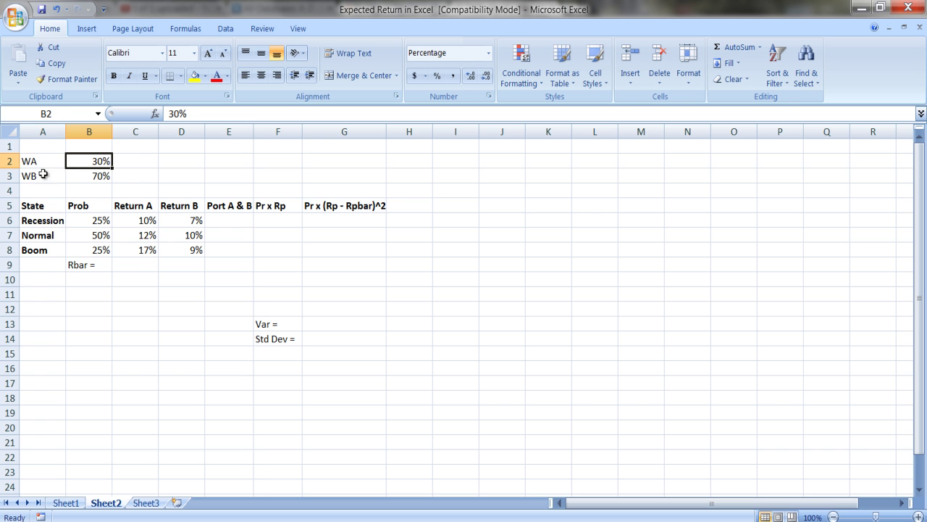
{"action": "left_click", "coordinate": [94, 178]}
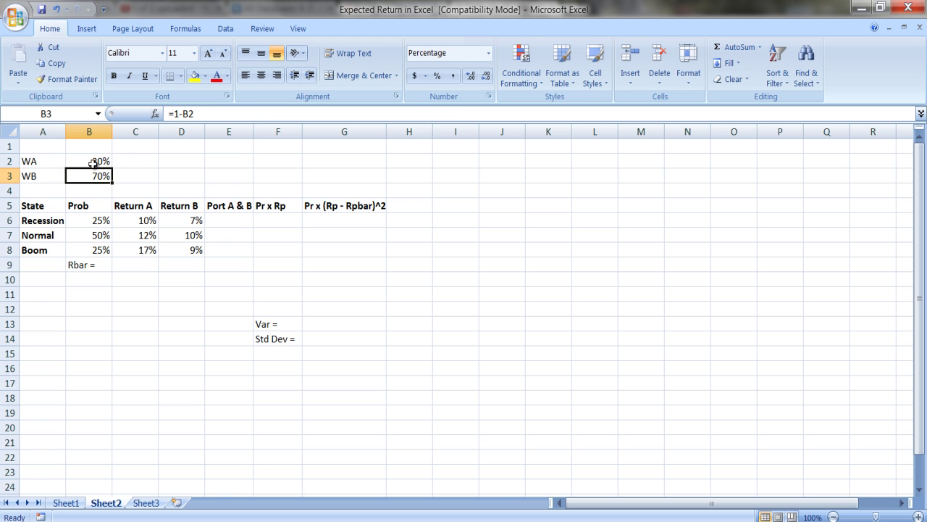
{"action": "left_click", "coordinate": [96, 162]}
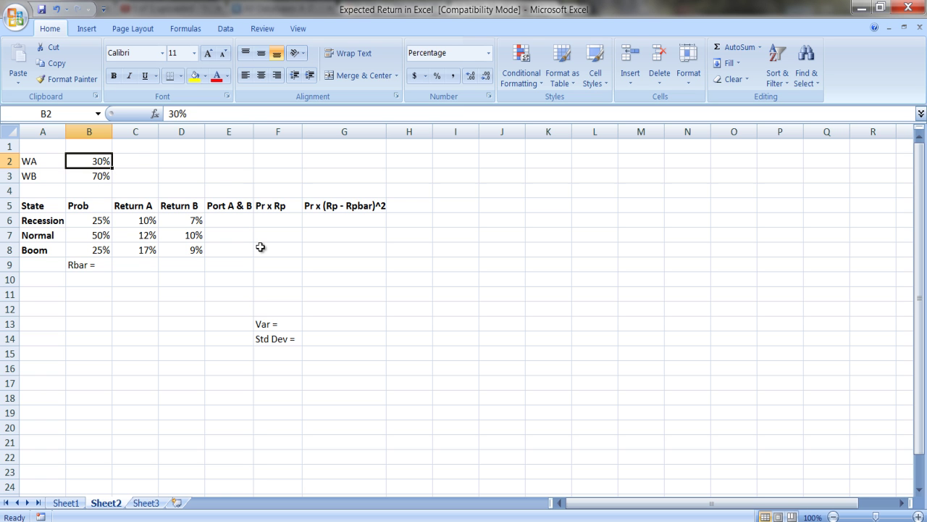
{"action": "type", "text": "40"}
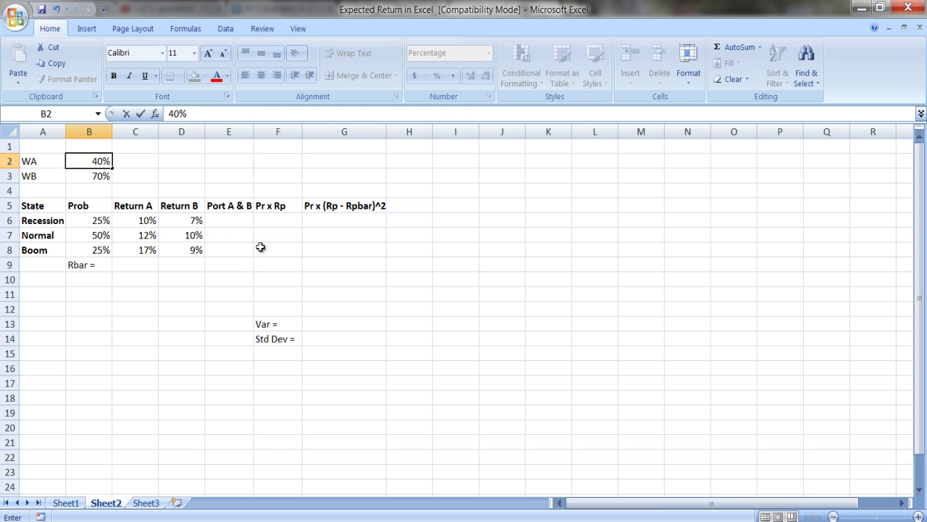
{"action": "key", "text": "Return"}
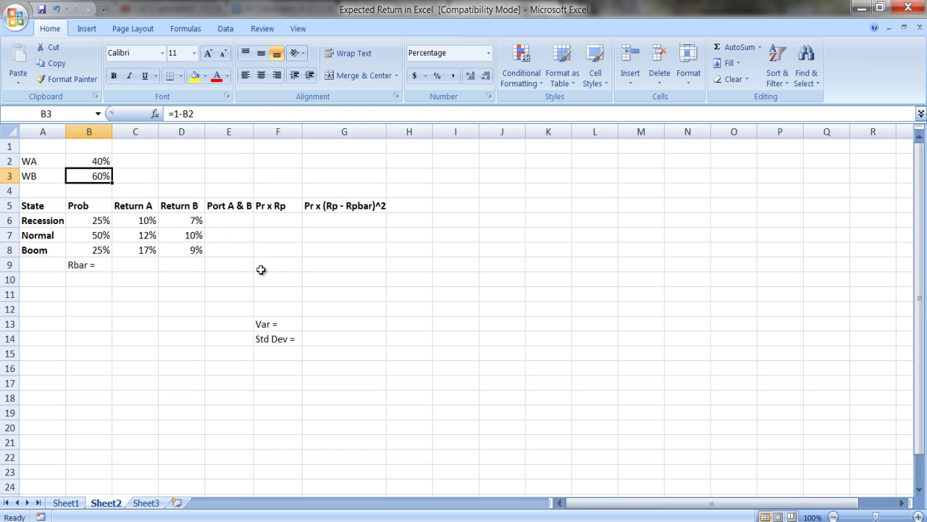
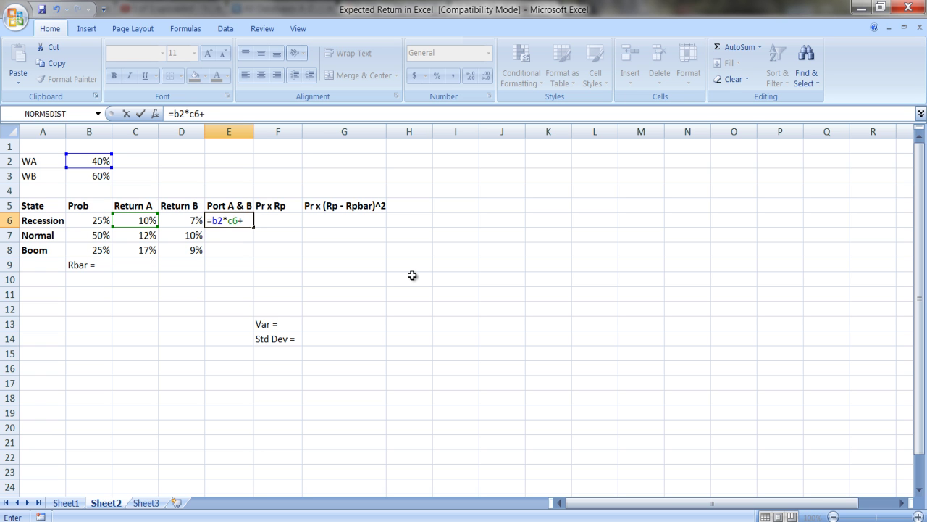
Step: Compute the Recession portfolio return in E6 with =B2*C6+B3*D6
{"action": "type", "text": "b3"}
{"action": "type", "text": "*d6"}
{"action": "key", "text": "Return"}
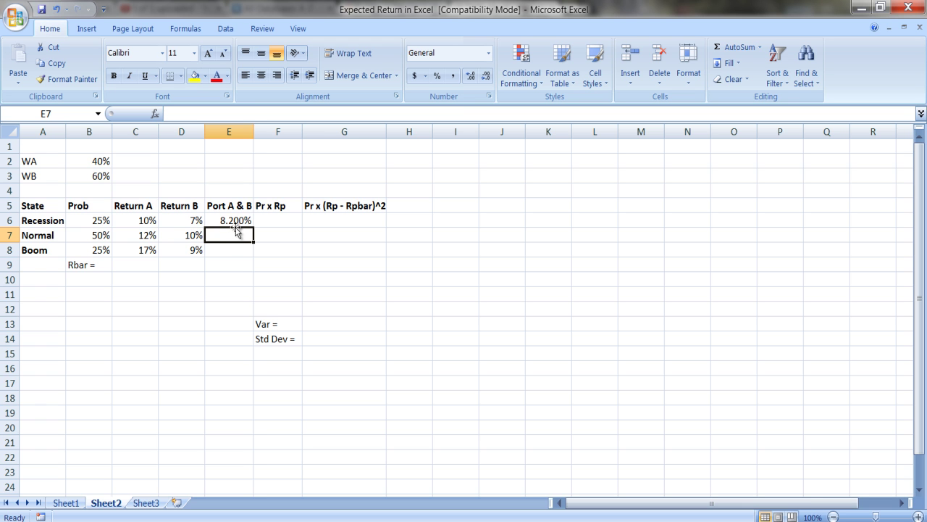
Step: Test the portfolio return formula with a 50% asset A weight in B2, and restore the weight to 40%
{"action": "left_click", "coordinate": [106, 163]}
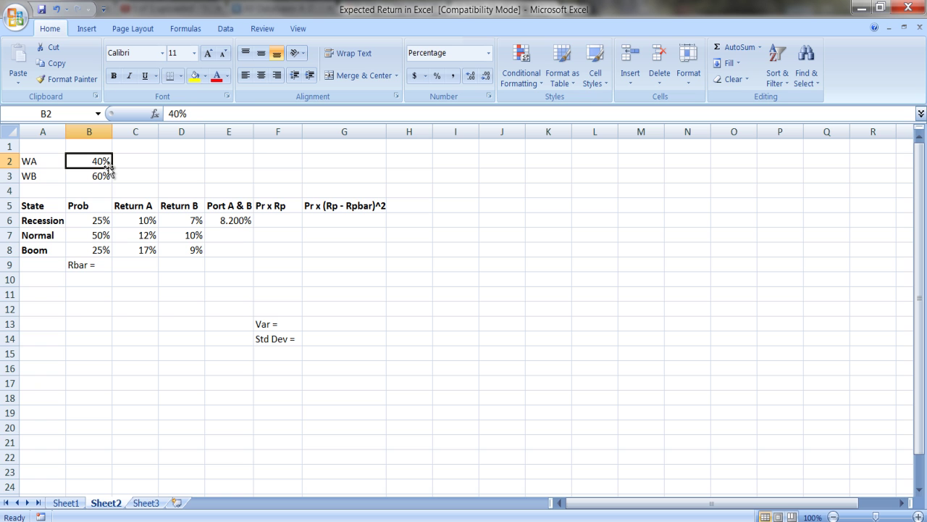
{"action": "key", "text": "Left"}
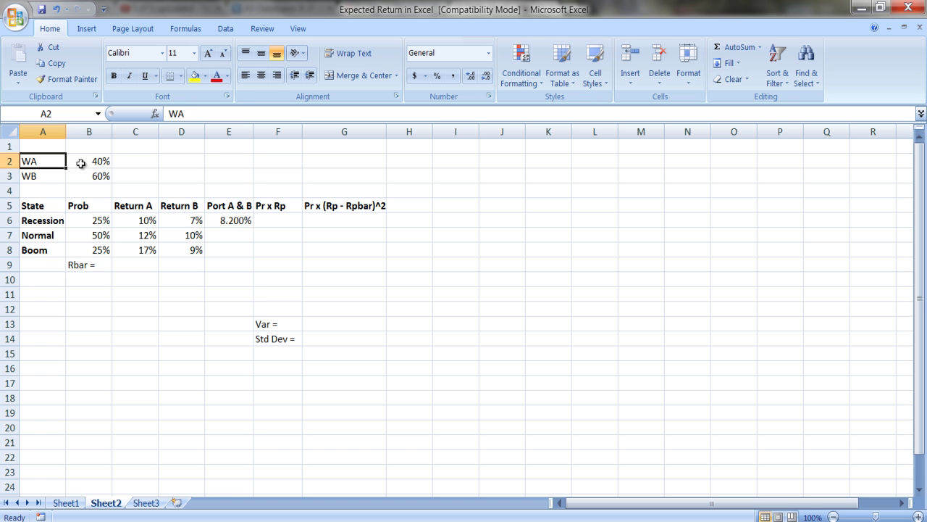
{"action": "left_click", "coordinate": [108, 164]}
{"action": "type", "text": "50"}
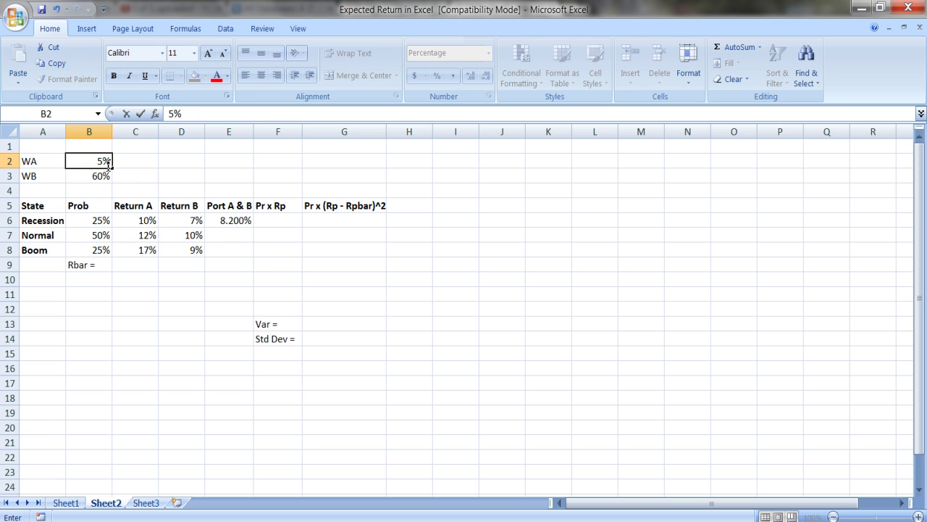
{"action": "key", "text": "Return"}
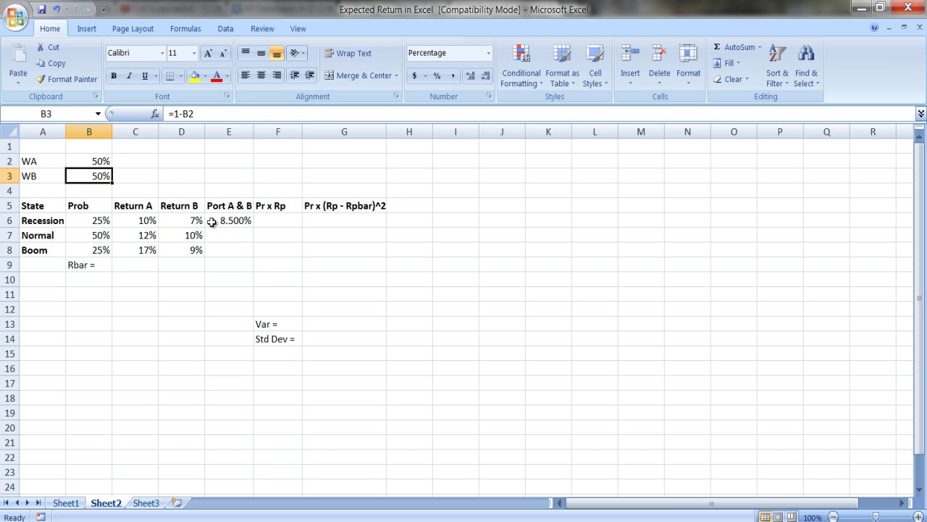
{"action": "left_click", "coordinate": [103, 160]}
{"action": "type", "text": "40"}
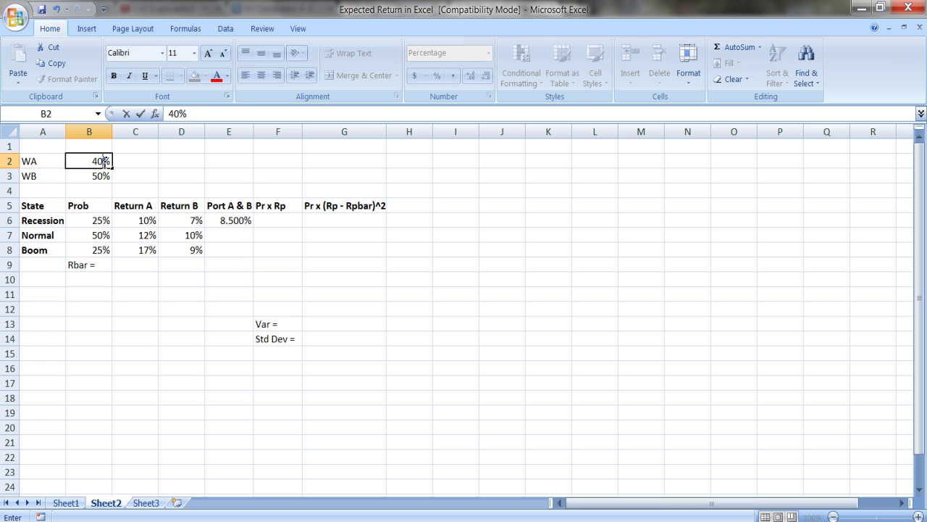
{"action": "key", "text": "Return"}
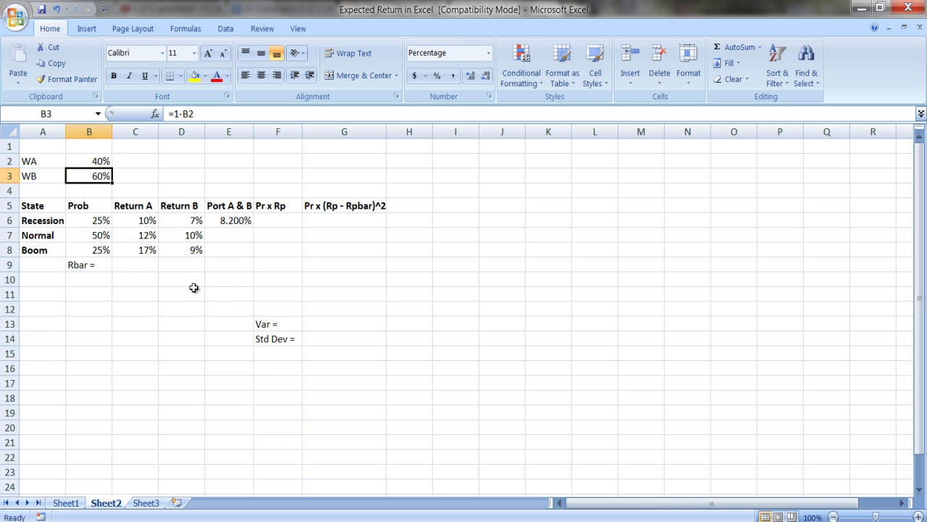
Step: Try filling the E6 formula with its relative weight references down through E8, and check the copy in E7
{"action": "left_click", "coordinate": [244, 221]}
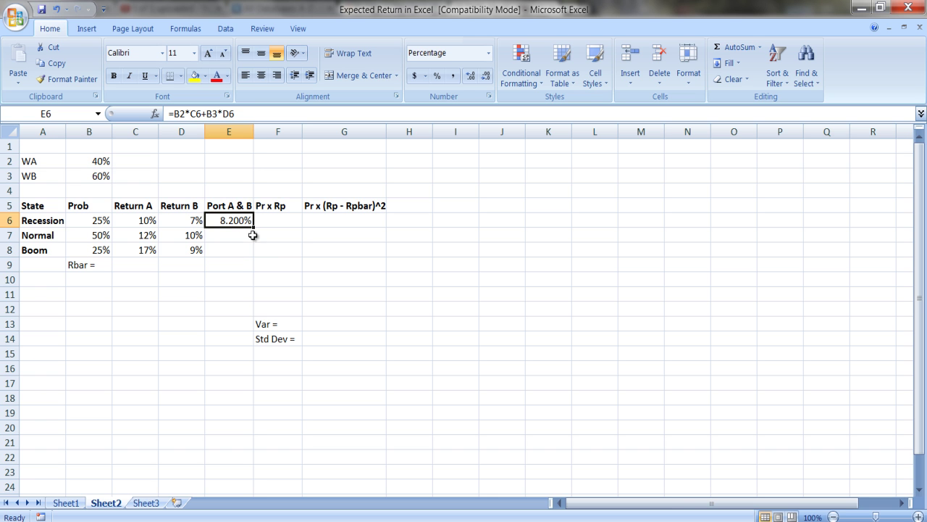
{"action": "left_click_drag", "start_coordinate": [255, 228], "coordinate": [258, 257]}
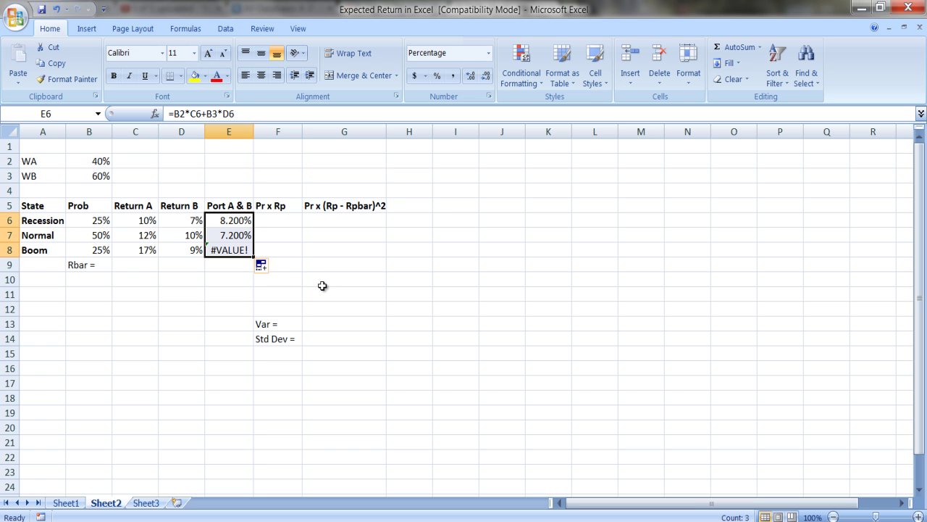
{"action": "left_click", "coordinate": [244, 236]}
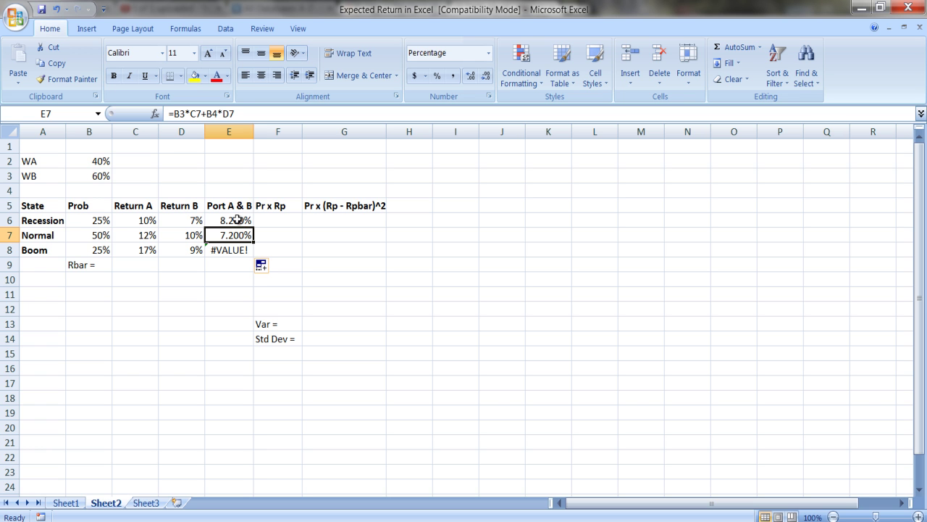
Step: Lock the weight rows in the E6 formula so that it reads =B$2*C6+B$3*D6
{"action": "left_click", "coordinate": [238, 219]}
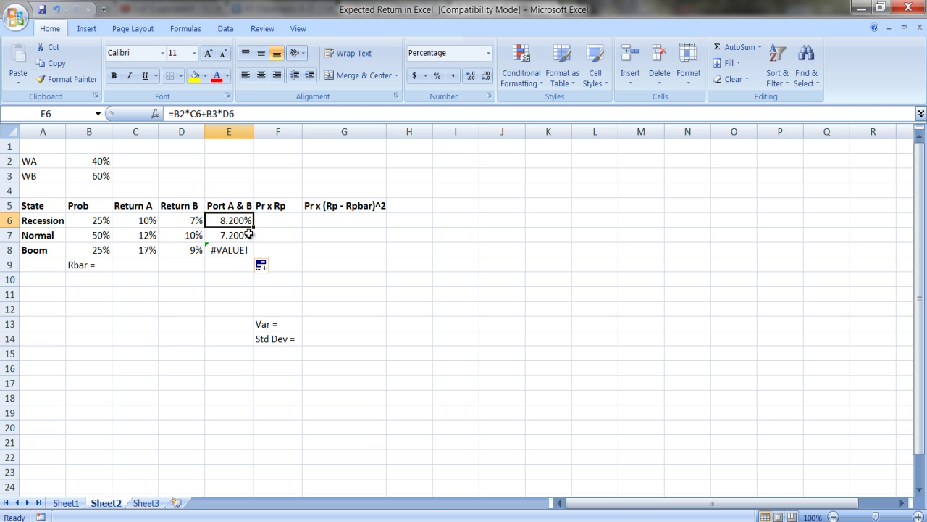
{"action": "left_click", "coordinate": [181, 116]}
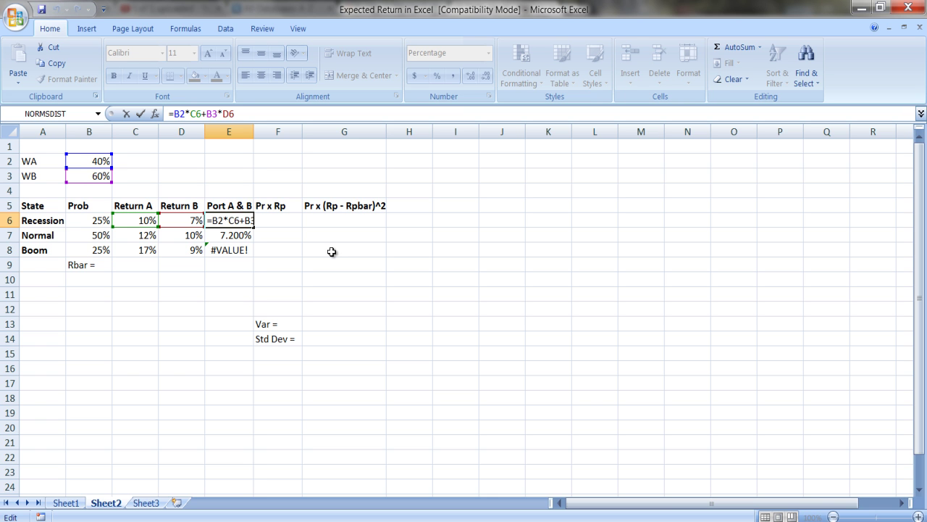
{"action": "type", "text": "$"}
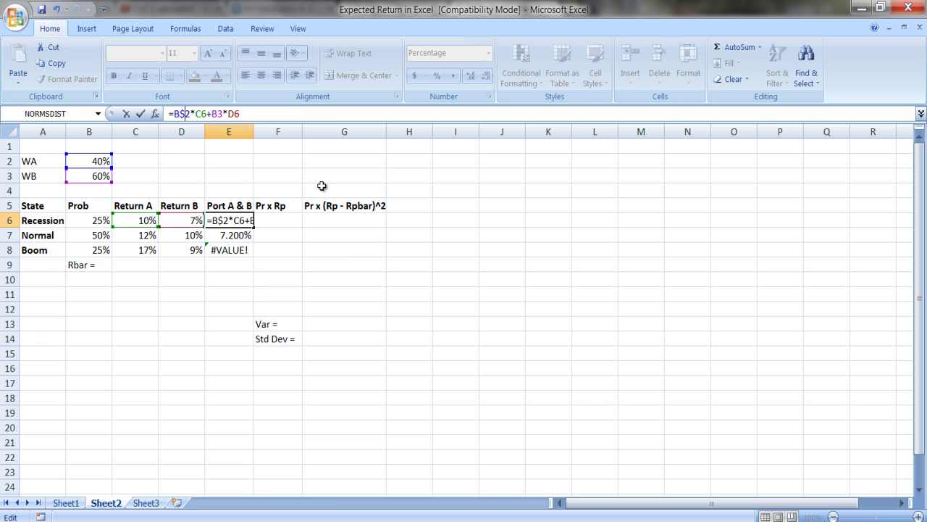
{"action": "key", "text": "Right"}
{"action": "key", "text": "Right"}
{"action": "key", "text": "Right"}
{"action": "key", "text": "Right"}
{"action": "key", "text": "Right"}
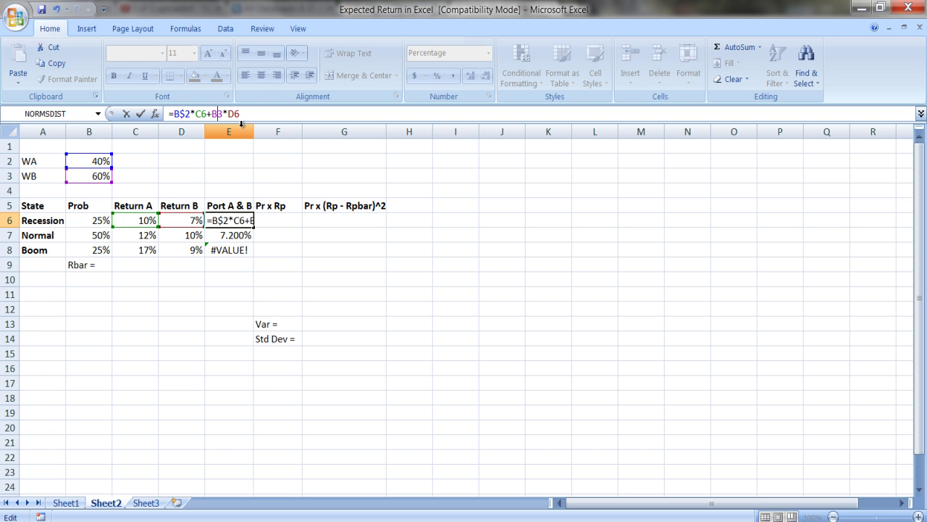
{"action": "type", "text": "$"}
{"action": "key", "text": "Return"}
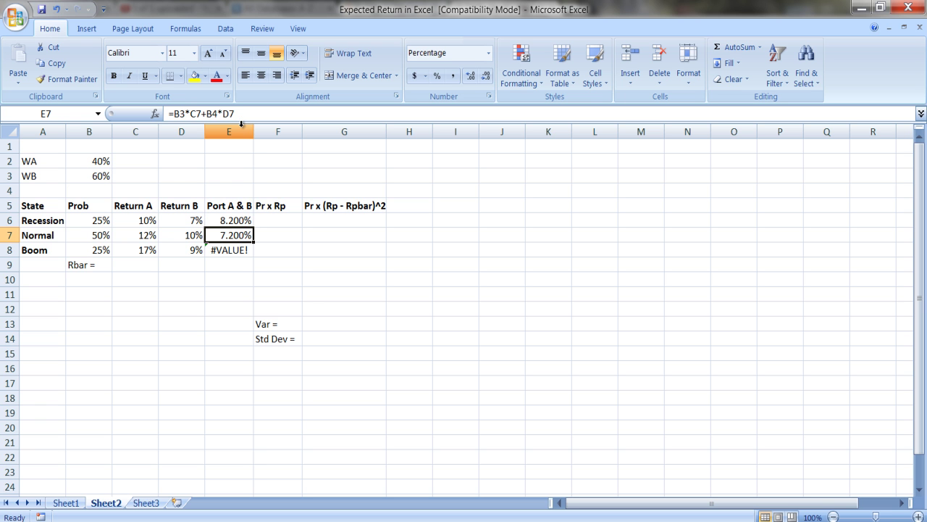
Step: Fill the corrected E6 formula down through E8 for the Normal and Boom states
{"action": "left_click", "coordinate": [237, 221]}
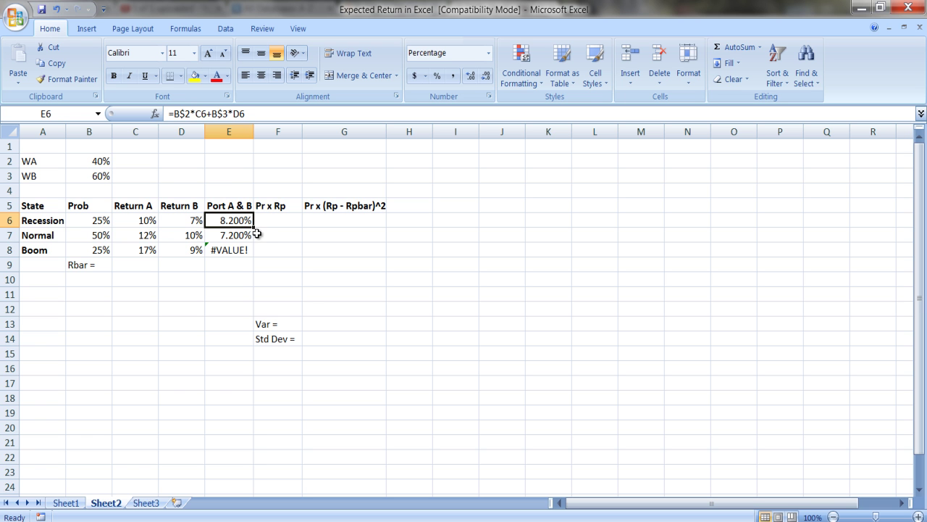
{"action": "left_click_drag", "start_coordinate": [256, 227], "coordinate": [255, 254]}
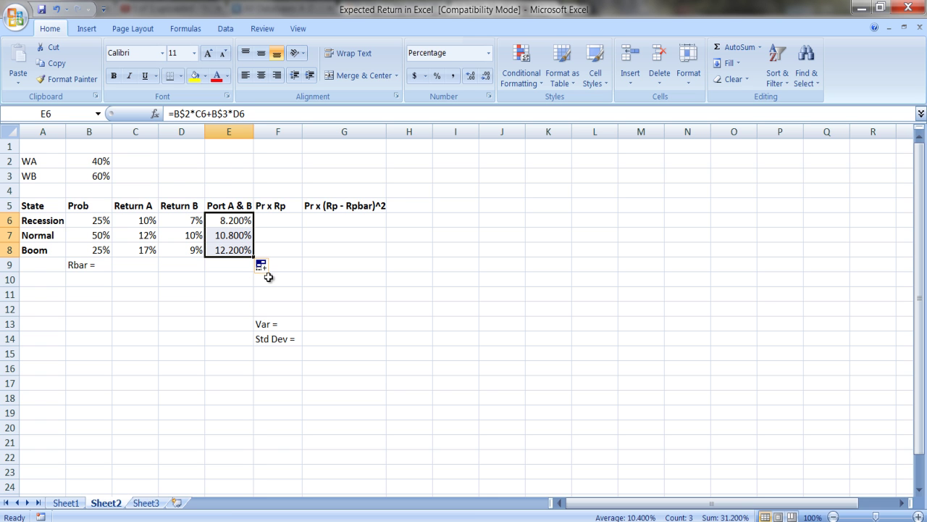
{"action": "left_click", "coordinate": [224, 265]}
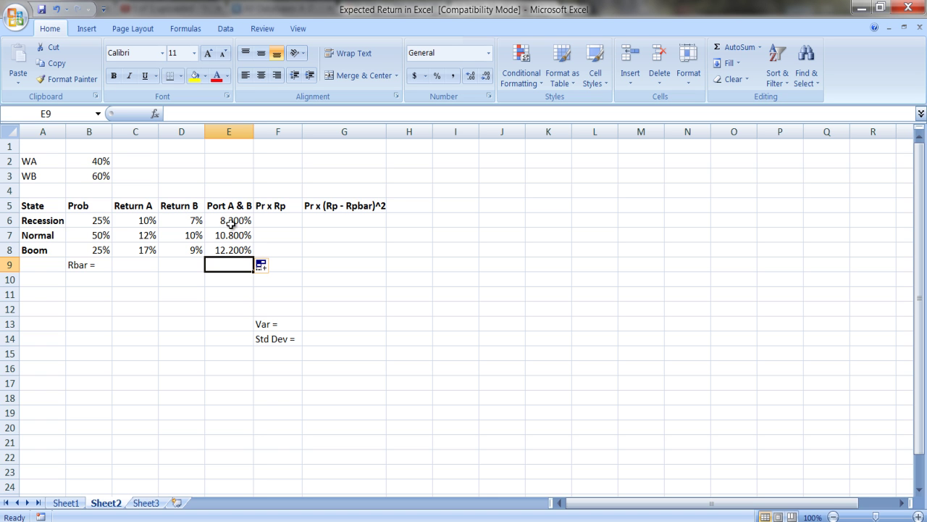
Step: Compute Pr x Rp in F6 with =B6*E6 and fill the formula down through F8
{"action": "left_click", "coordinate": [281, 222]}
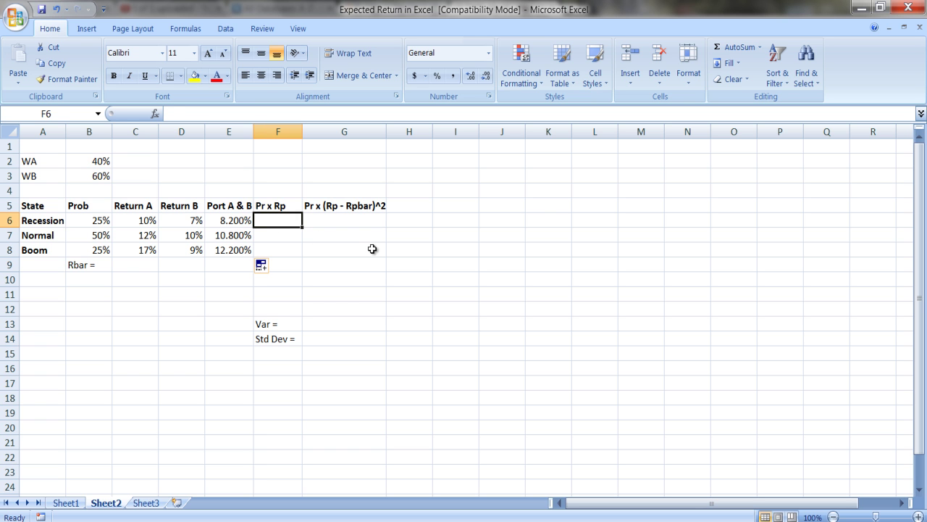
{"action": "type", "text": "="}
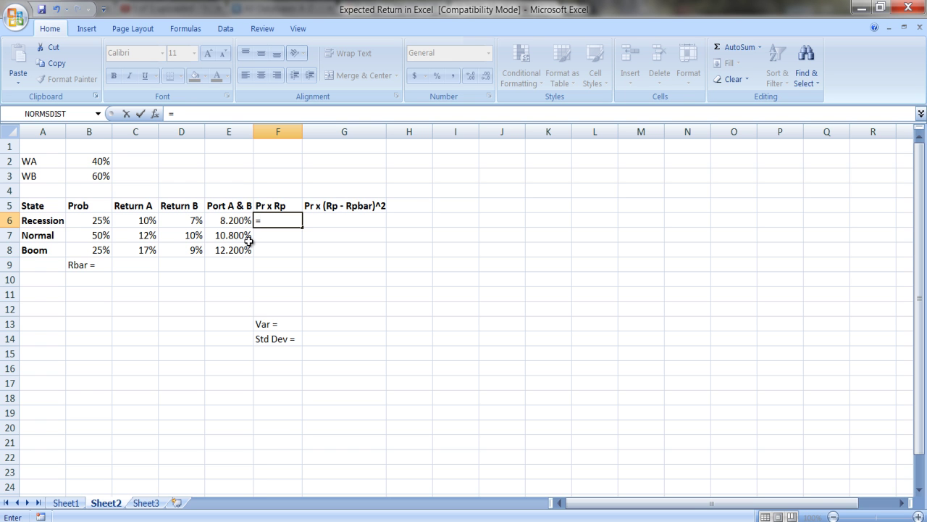
{"action": "type", "text": "b6*e6"}
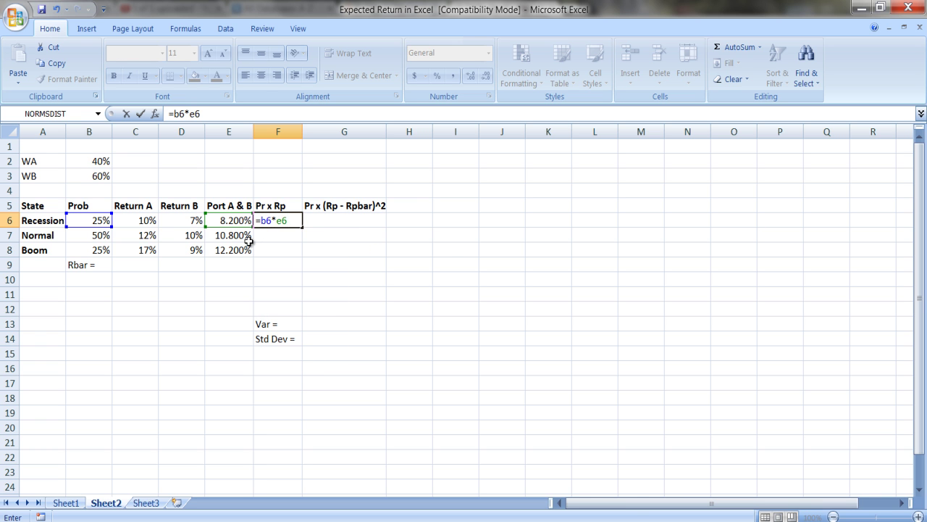
{"action": "key", "text": "Return"}
{"action": "left_click", "coordinate": [288, 222]}
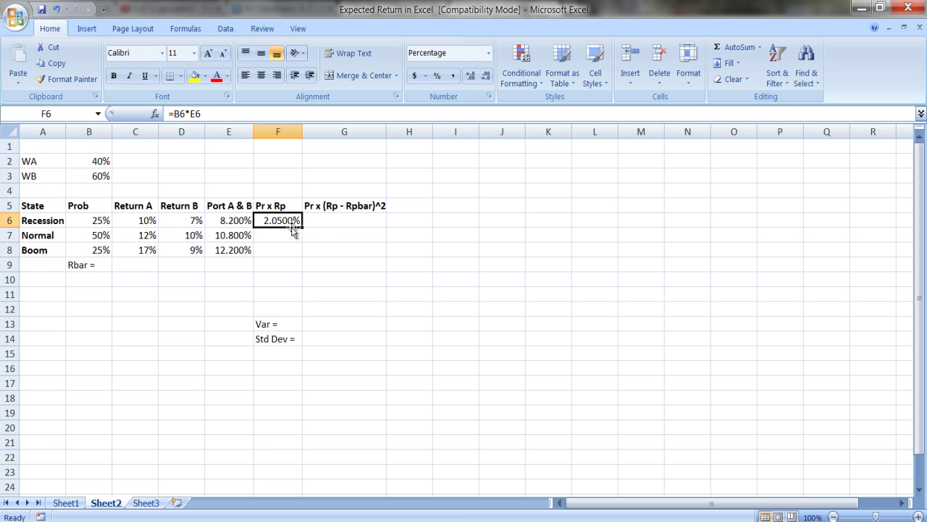
{"action": "left_click_drag", "start_coordinate": [302, 227], "coordinate": [303, 257]}
Step: Compute the portfolio's expected return (Rbar) in F9 with =SUM(F6:F8)
{"action": "left_click", "coordinate": [276, 265]}
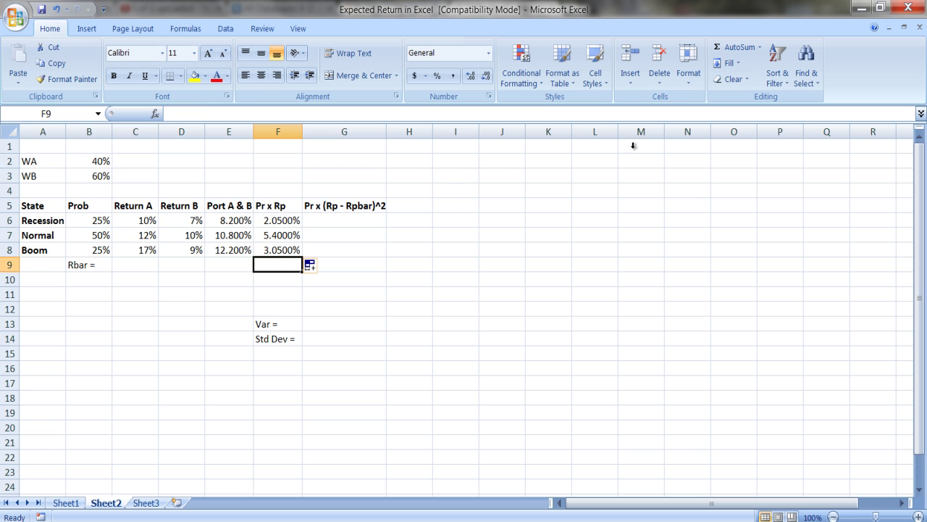
{"action": "left_click", "coordinate": [741, 52]}
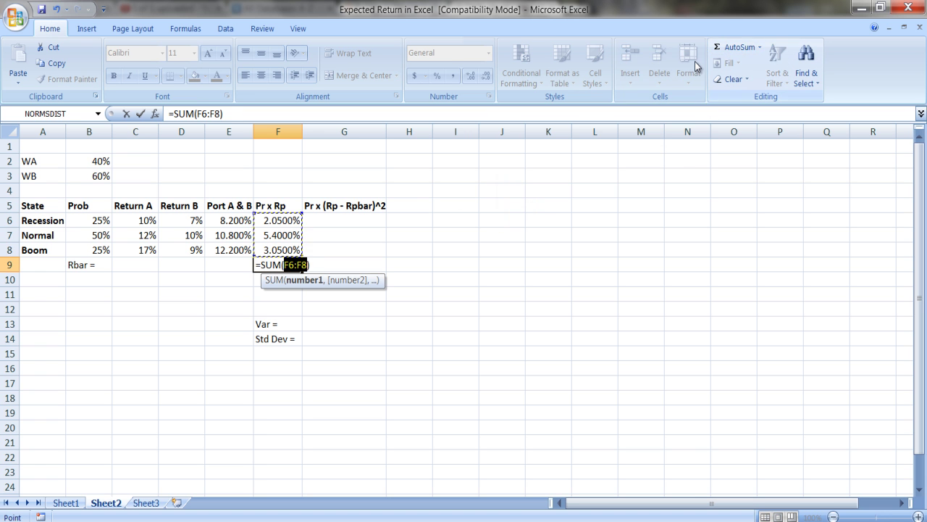
{"action": "key", "text": "Return"}
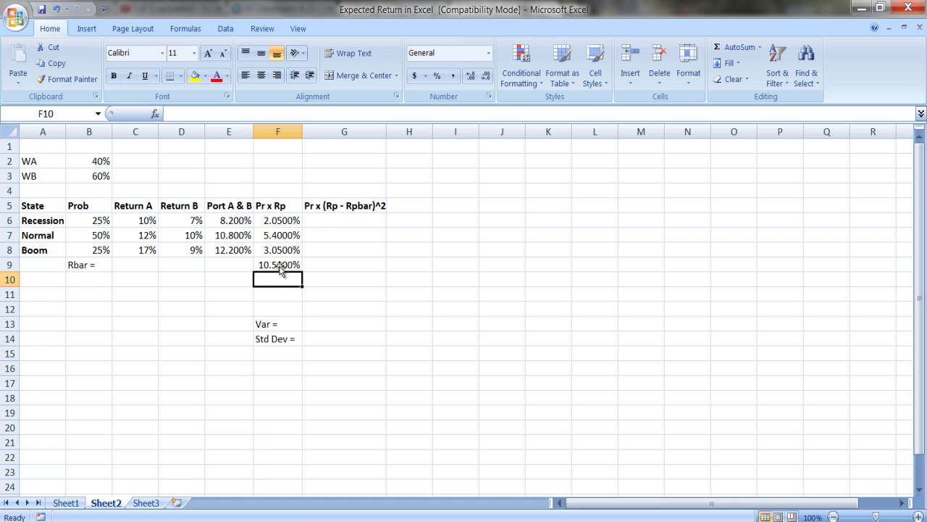
Step: Compute Pr x (Rp - Rpbar)^2 in G6 with =B6*(E6-F$9)^2 and fill the formula down through G8
{"action": "left_click", "coordinate": [332, 219]}
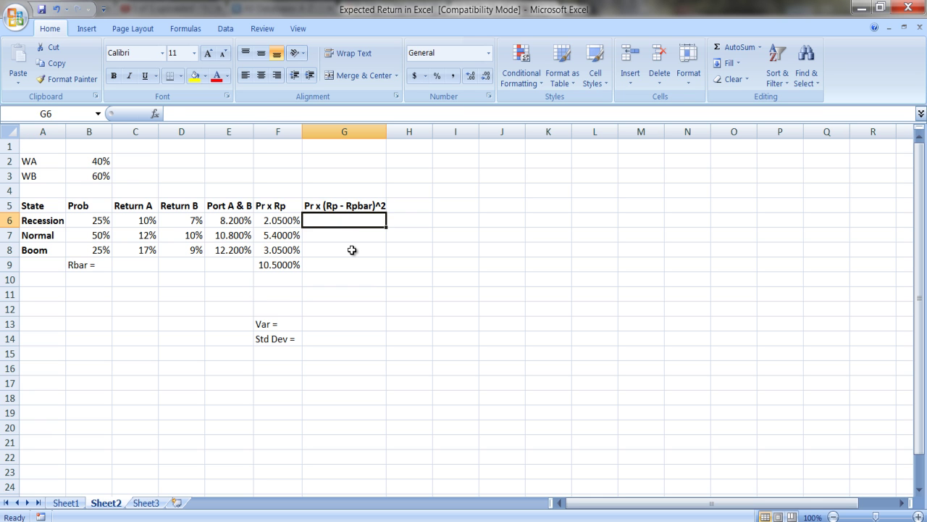
{"action": "type", "text": "="}
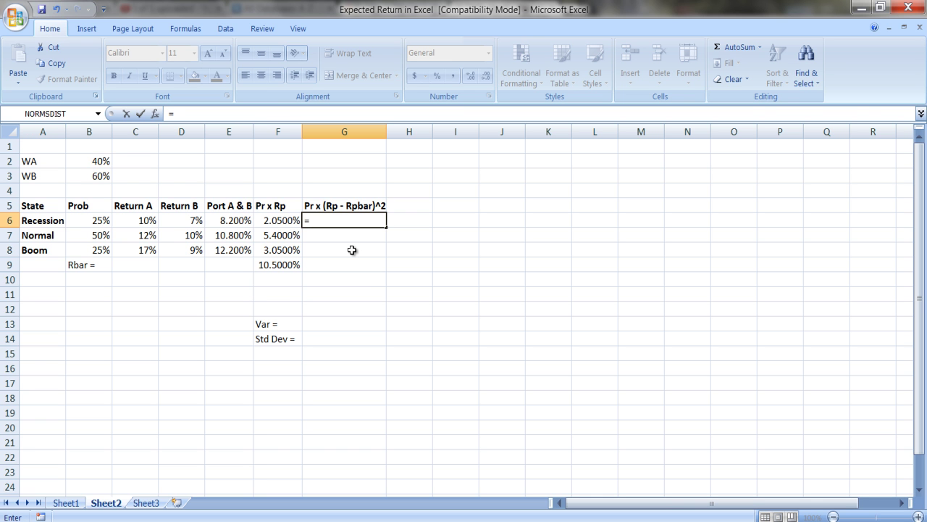
{"action": "type", "text": "b6*("}
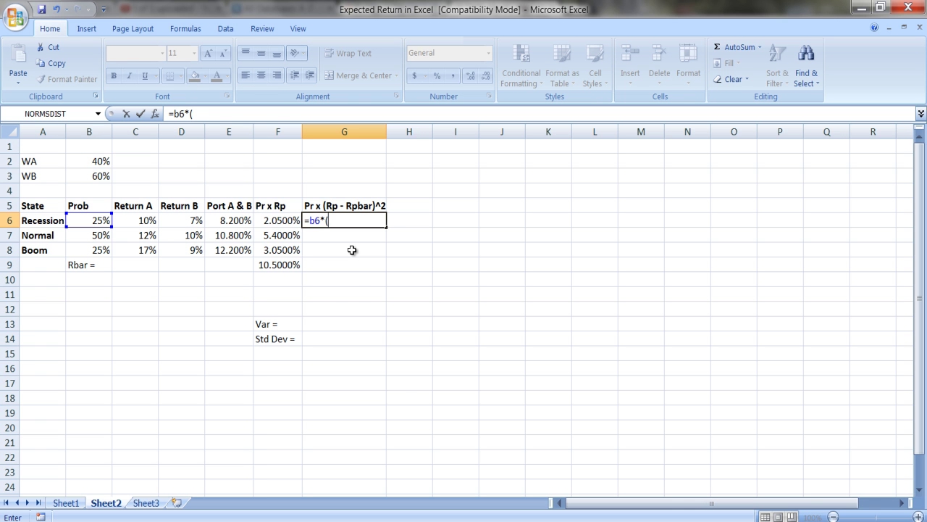
{"action": "type", "text": "f6"}
{"action": "key", "text": "BackSpace"}
{"action": "key", "text": "BackSpace"}
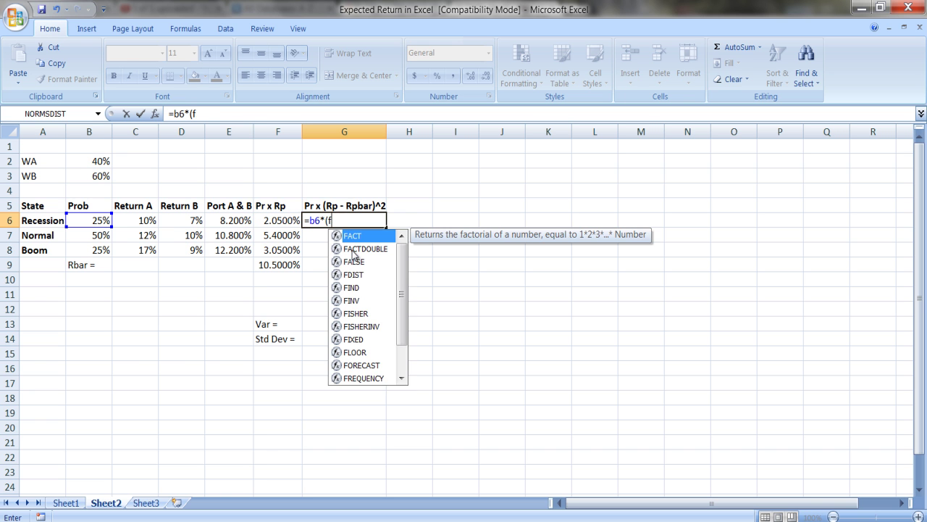
{"action": "type", "text": "e6-"}
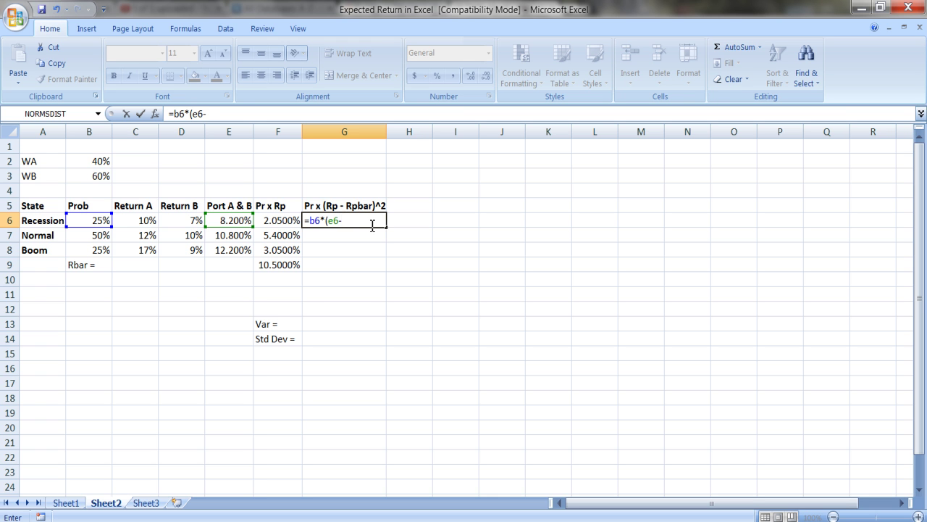
{"action": "type", "text": "f"}
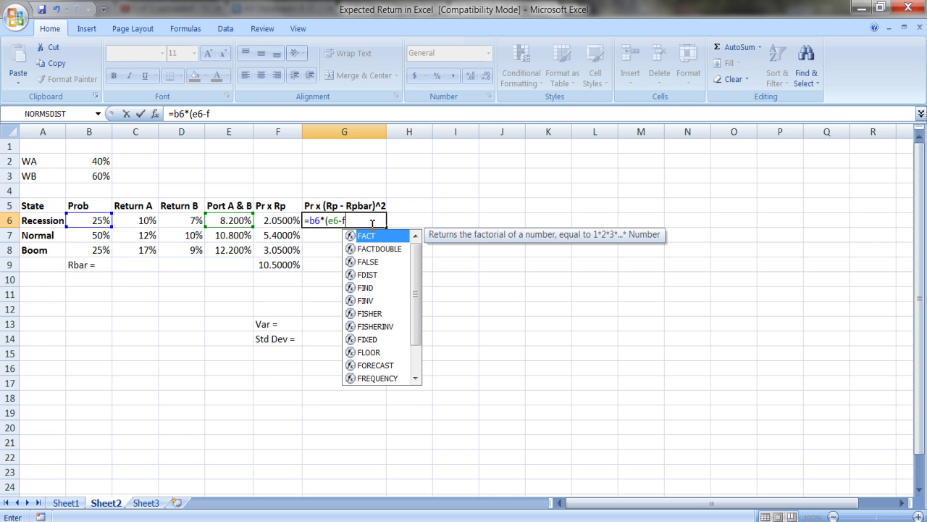
{"action": "type", "text": "$9)^2"}
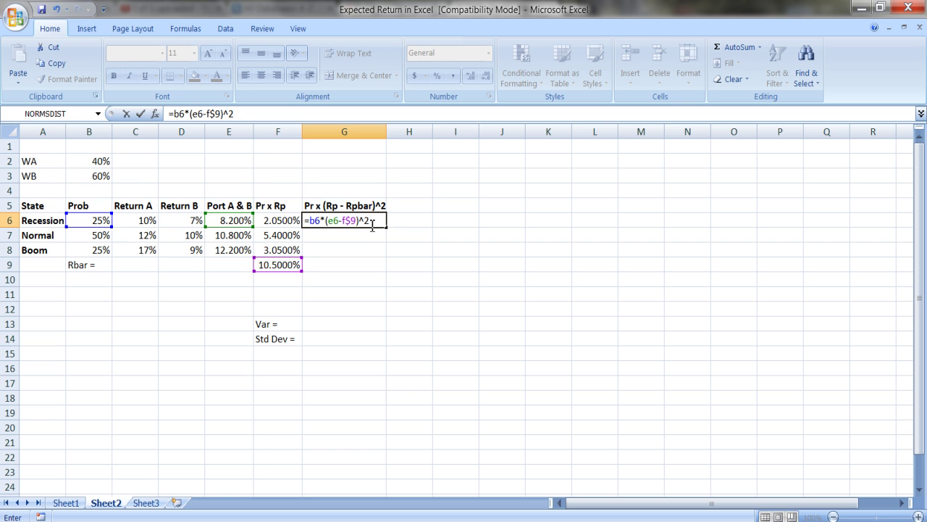
{"action": "key", "text": "Return"}
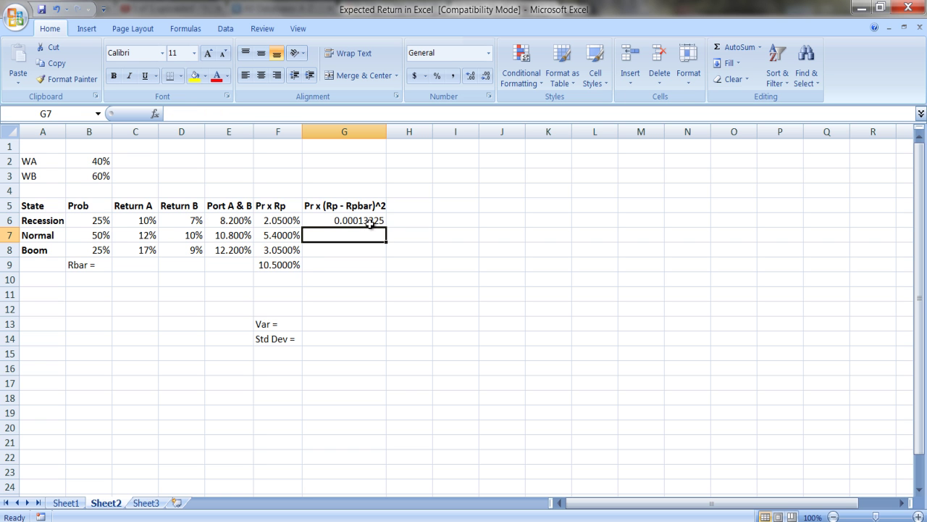
{"action": "left_click", "coordinate": [370, 224]}
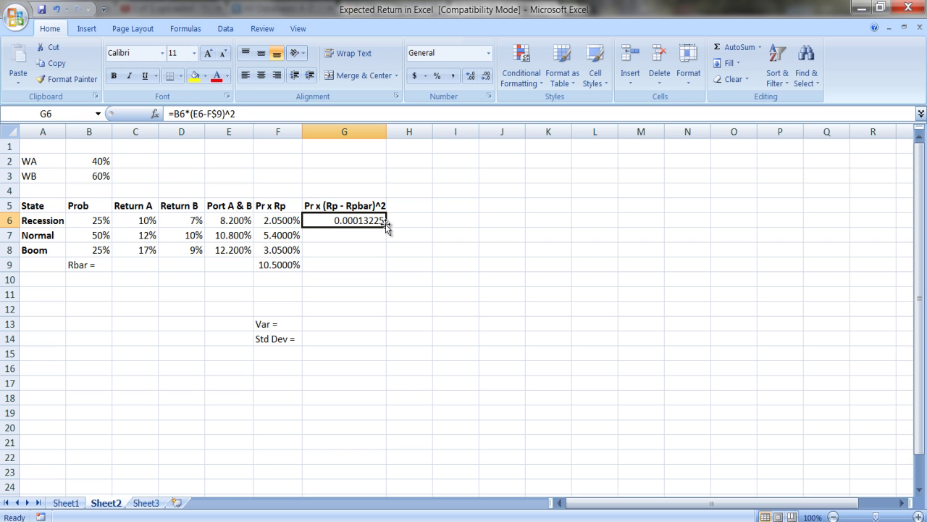
{"action": "left_click_drag", "start_coordinate": [387, 226], "coordinate": [388, 255]}
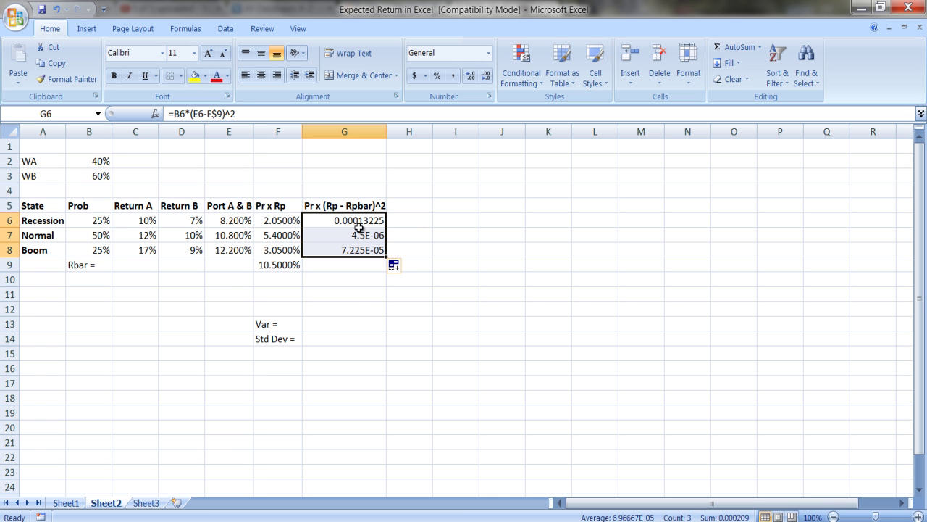
Step: Compute the portfolio's variance in G13 with =SUM(G6:G8)
{"action": "left_click", "coordinate": [350, 323]}
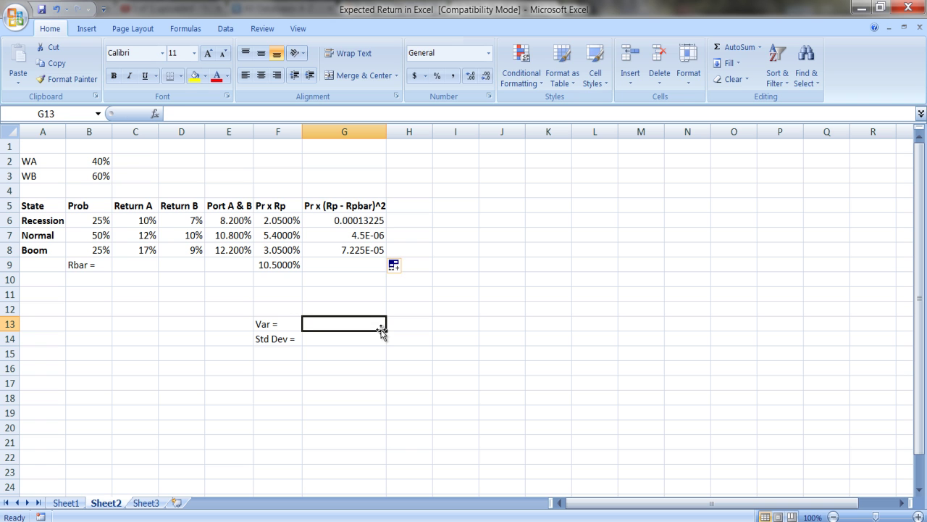
{"action": "type", "text": "=s"}
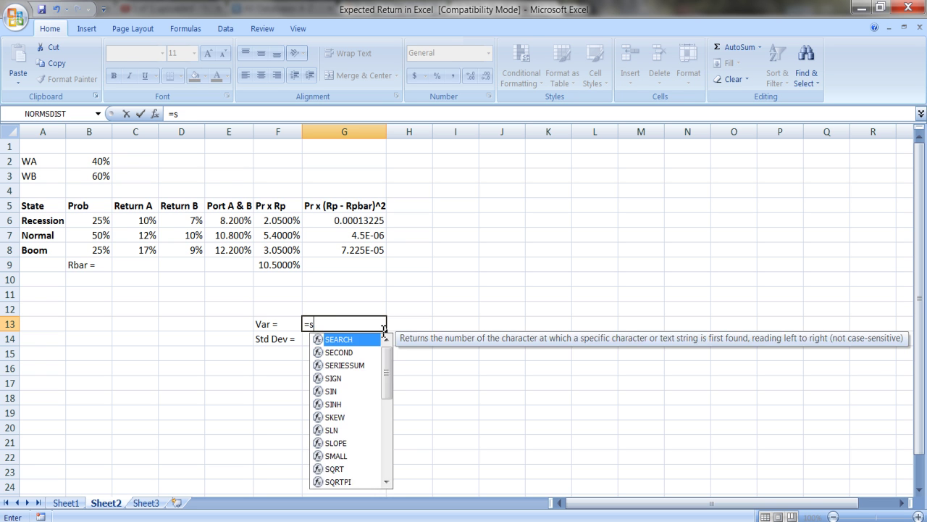
{"action": "type", "text": "um(g"}
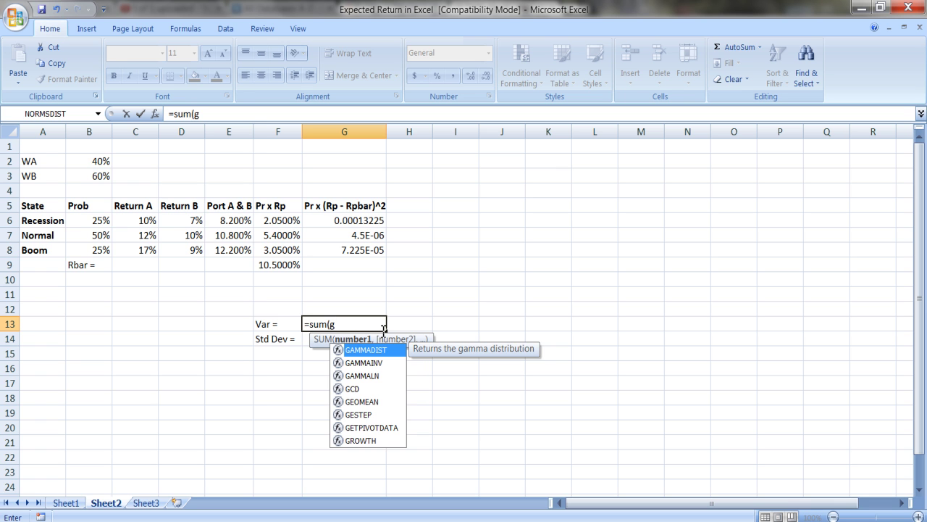
{"action": "type", "text": "6"}
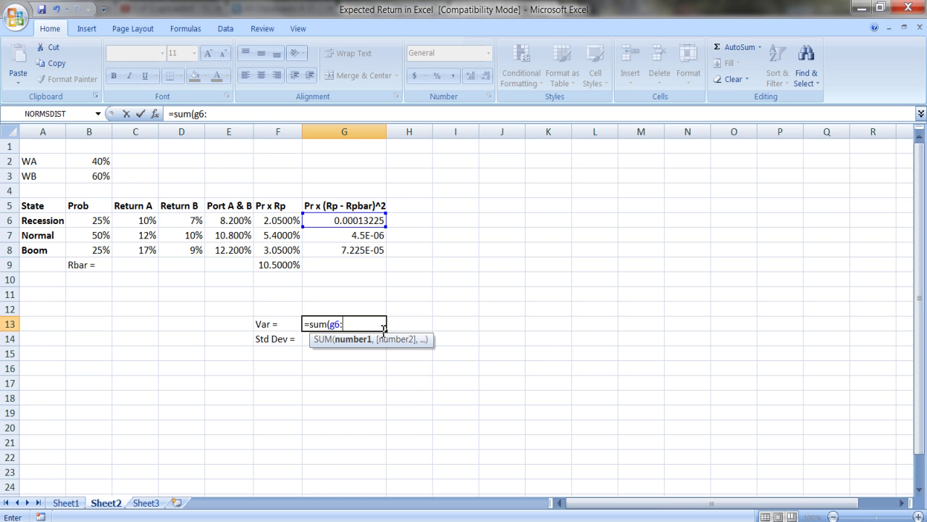
{"action": "type", "text": ":g"}
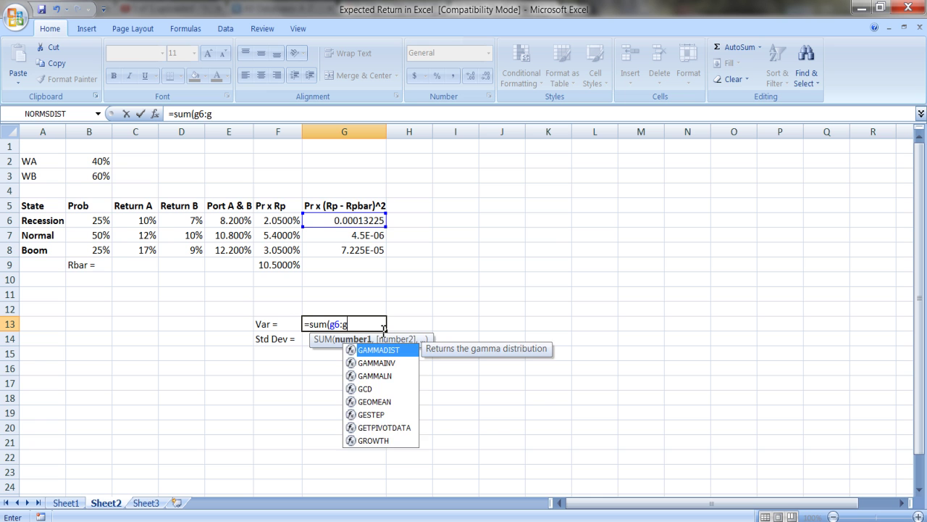
{"action": "type", "text": "8"}
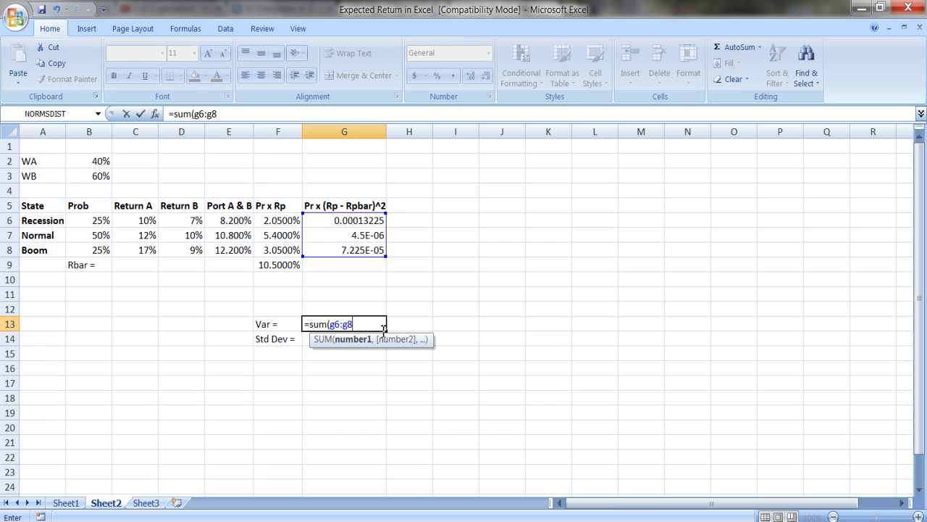
{"action": "key", "text": "Return"}
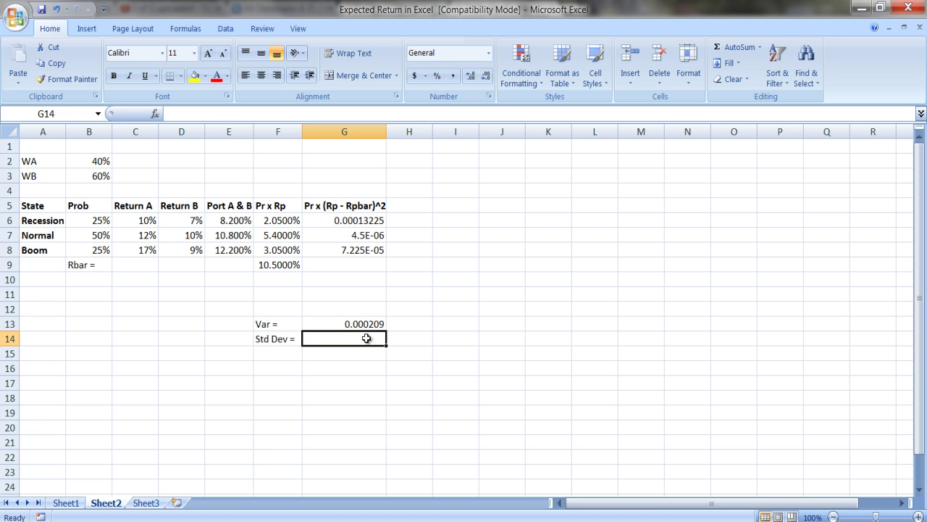
Step: Compute the portfolio's standard deviation in G14 with =SQRT(G13)
{"action": "type", "text": "=s"}
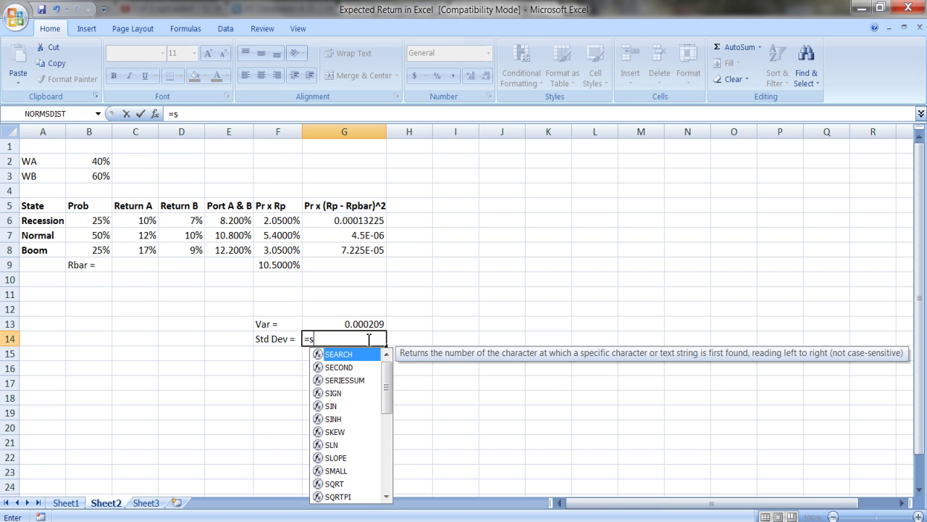
{"action": "type", "text": "qrt("}
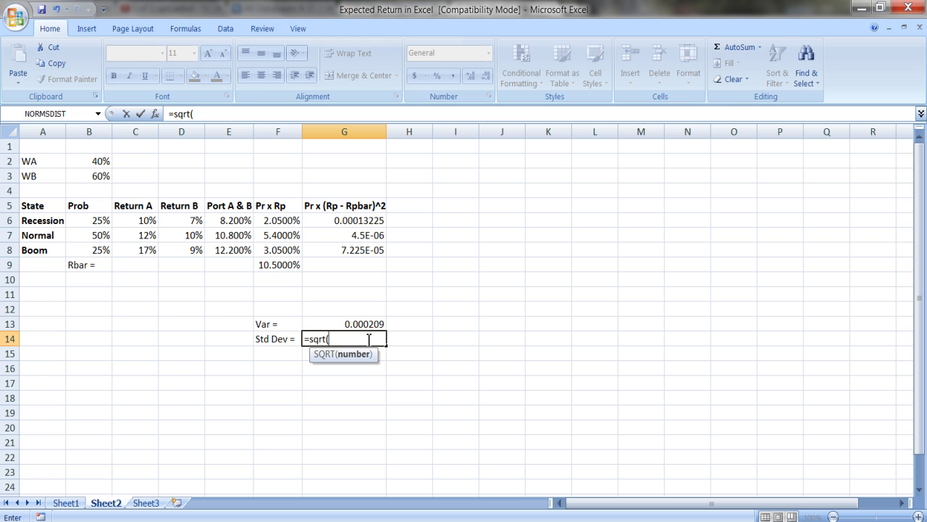
{"action": "type", "text": "g13"}
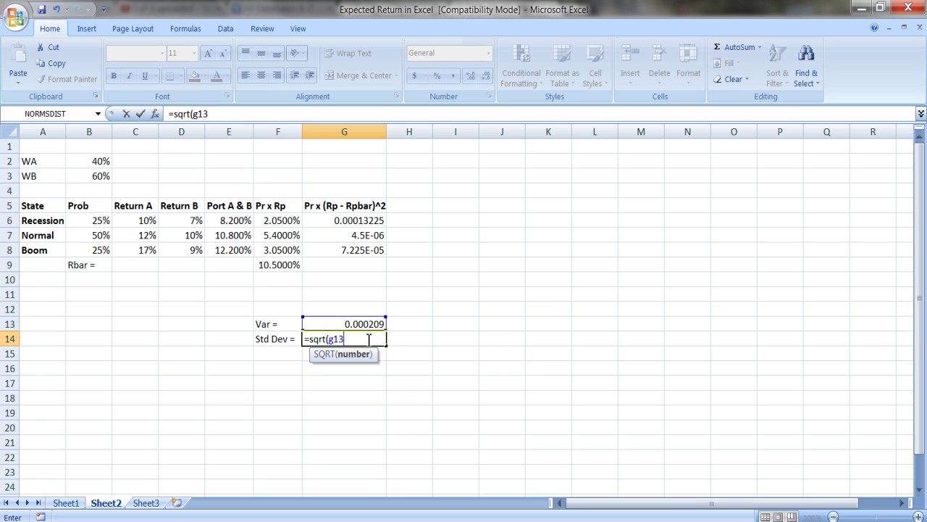
{"action": "type", "text": ")"}
{"action": "key", "text": "Return"}
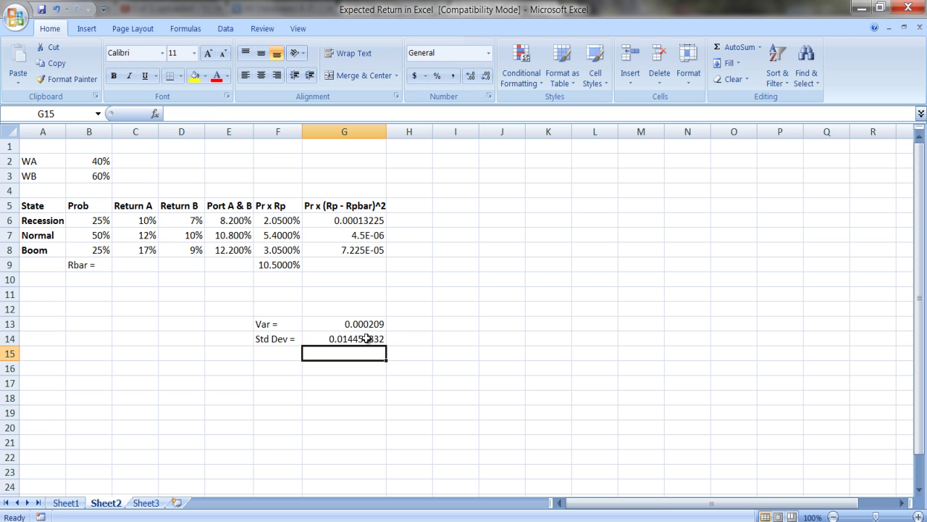
Step: Format the standard deviation in G14 as a percentage with two decimal places
{"action": "left_click", "coordinate": [367, 339]}
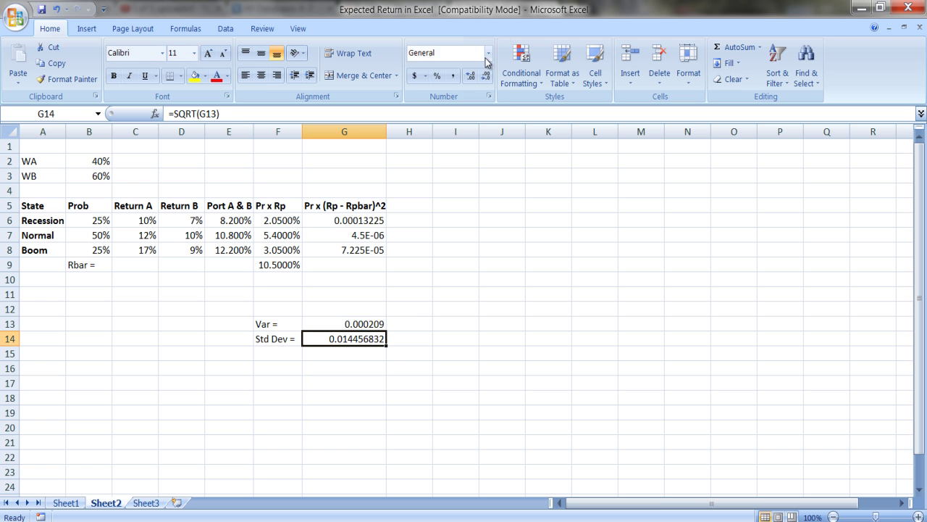
{"action": "left_click", "coordinate": [437, 76]}
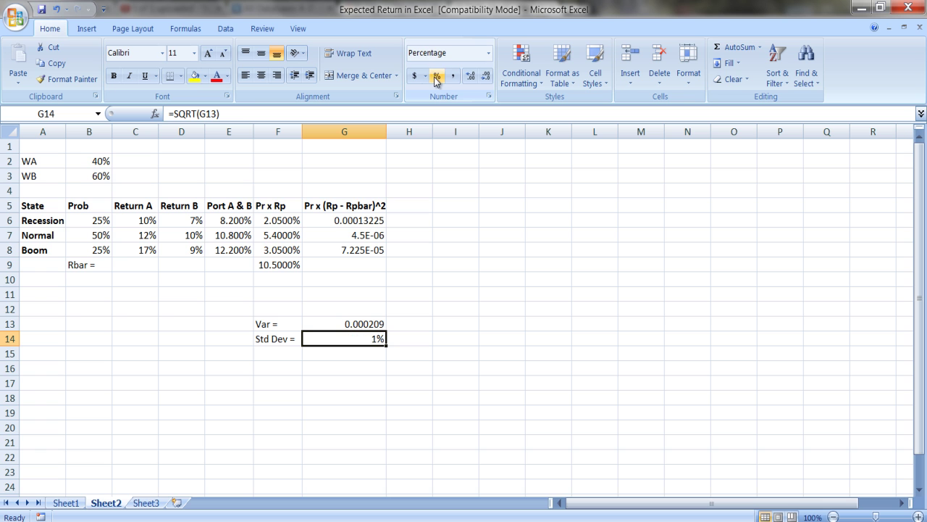
{"action": "left_click", "coordinate": [471, 77]}
{"action": "left_click", "coordinate": [471, 76]}
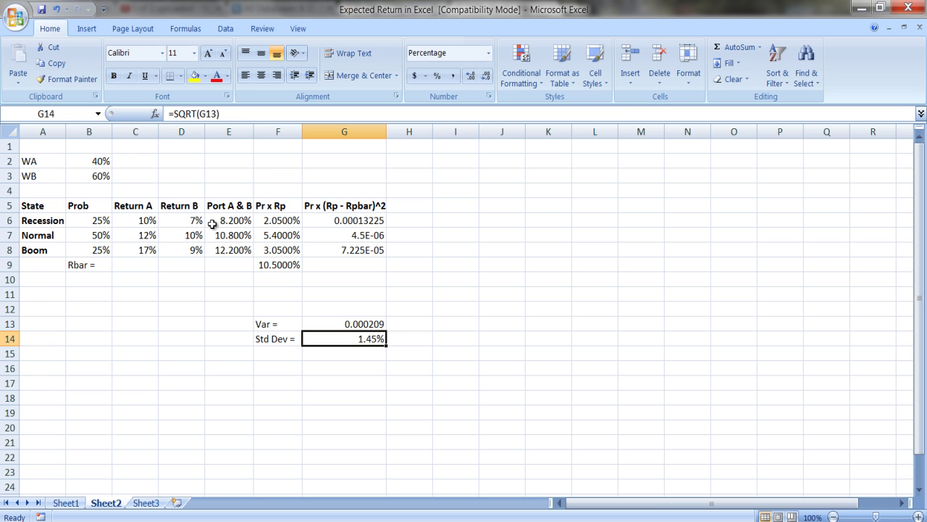
Step: Set the weight of asset A (WA) in B2 to 30% to recalculate the portfolio
{"action": "left_click", "coordinate": [99, 160]}
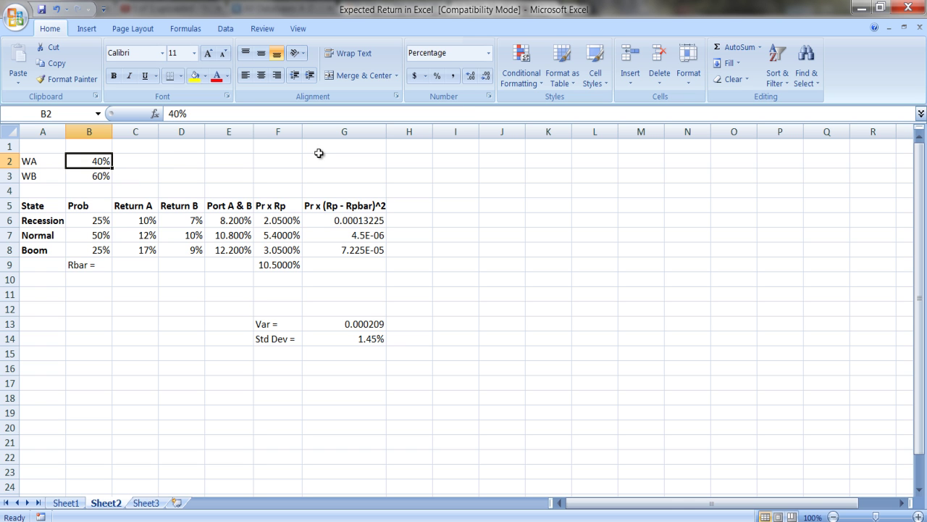
{"action": "type", "text": "30"}
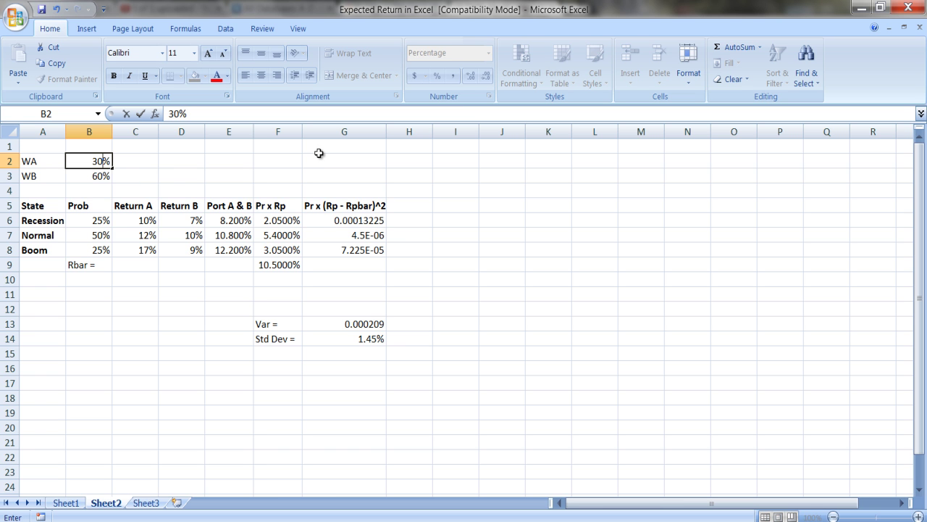
{"action": "key", "text": "Return"}
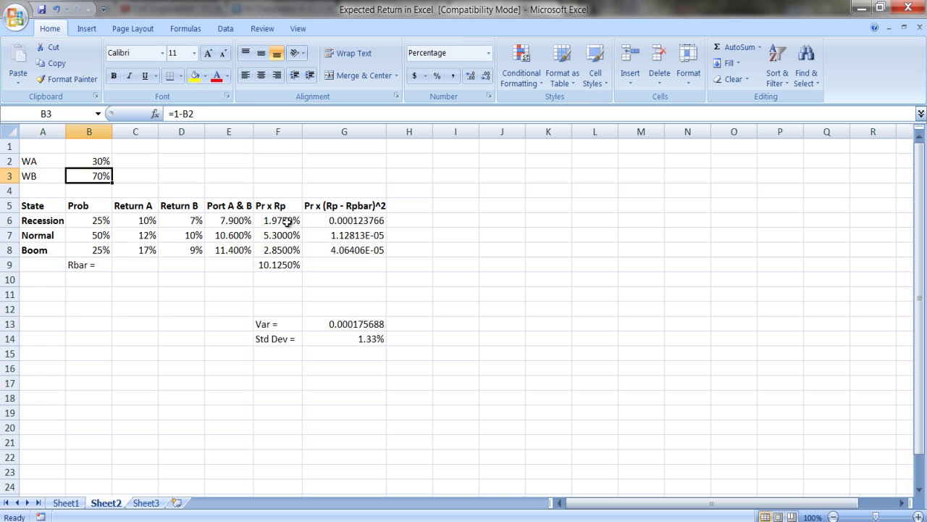
Step: Set the weight of asset A (WA) in B2 to 60% to recalculate the portfolio
{"action": "left_click", "coordinate": [104, 160]}
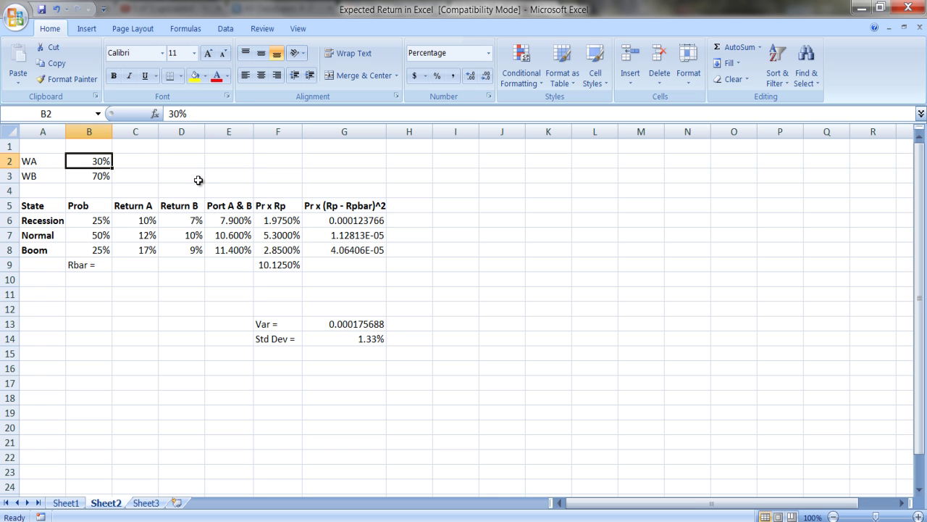
{"action": "type", "text": "6"}
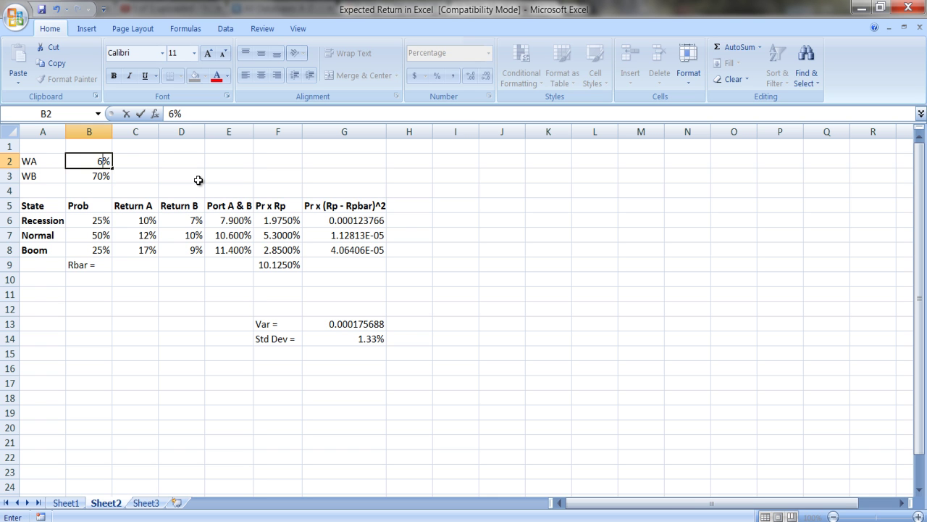
{"action": "type", "text": "0"}
{"action": "key", "text": "Return"}
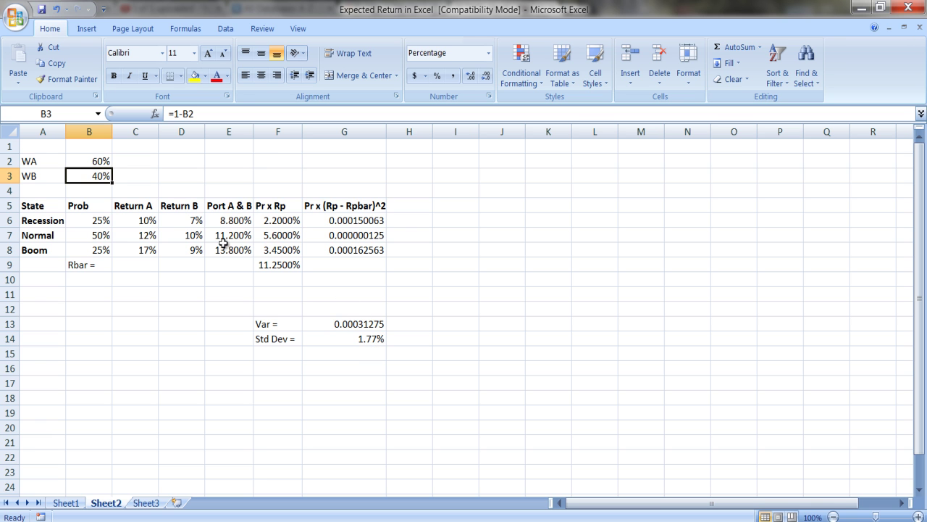
Step: Switch to Sheet3 and select cell B14 directly below the Return A values
{"action": "left_click", "coordinate": [147, 503]}
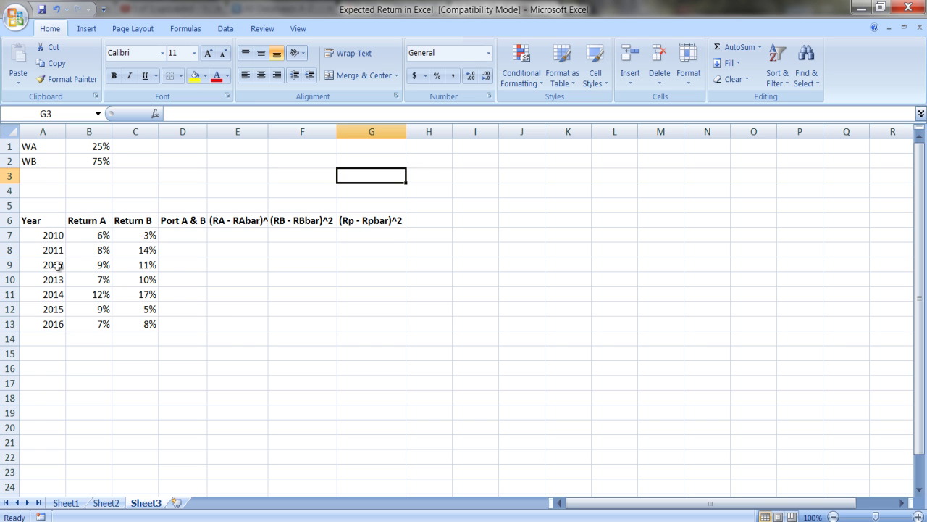
{"action": "left_click", "coordinate": [95, 341]}
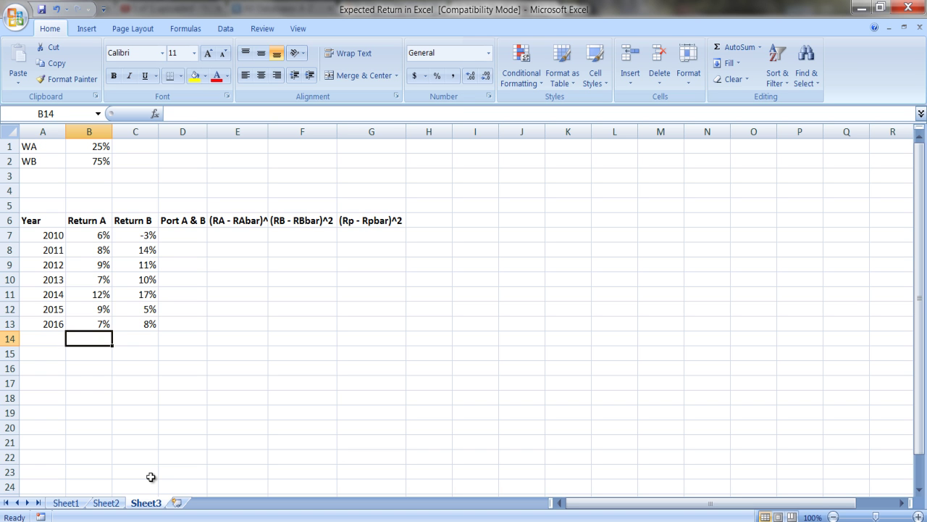
{"action": "type", "text": "=average"}
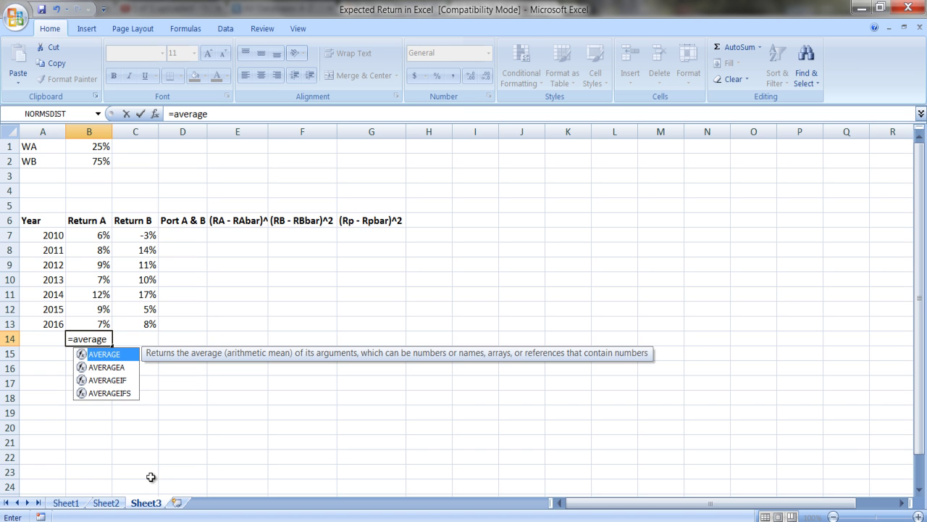
{"action": "type", "text": "("}
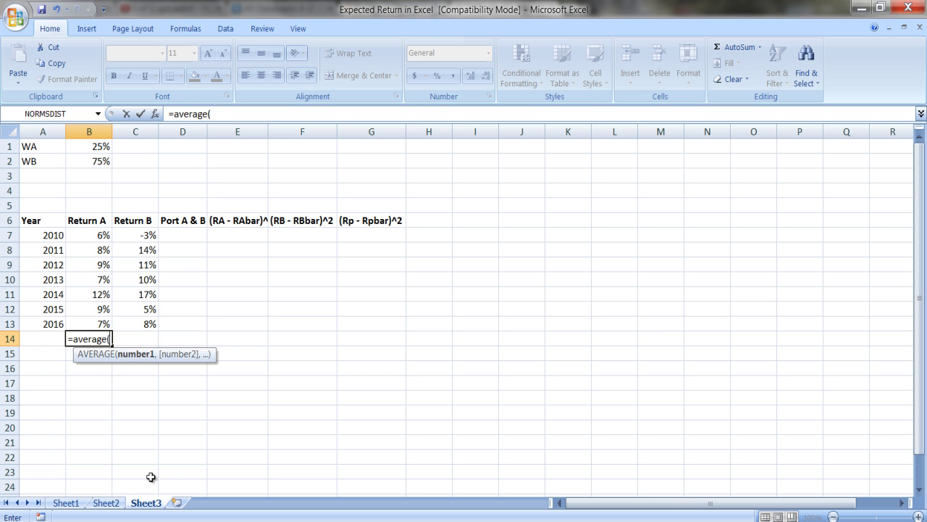
{"action": "key", "text": "BackSpace"}
{"action": "key", "text": "BackSpace"}
{"action": "key", "text": "BackSpace"}
{"action": "key", "text": "BackSpace"}
{"action": "key", "text": "BackSpace"}
{"action": "key", "text": "BackSpace"}
{"action": "key", "text": "BackSpace"}
{"action": "key", "text": "BackSpace"}
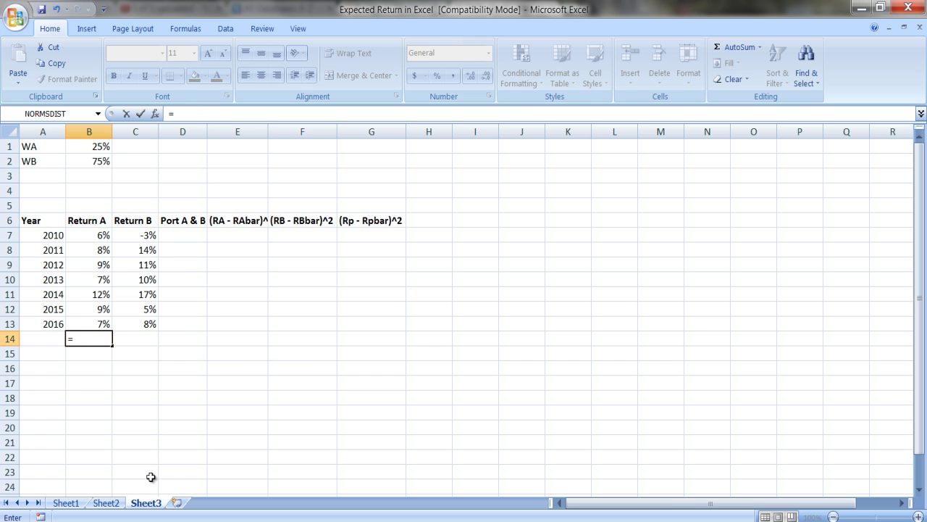
Step: Calculate the average of Return A in B14 with the formula =SUM(B7:B13)/7
{"action": "type", "text": "sum("}
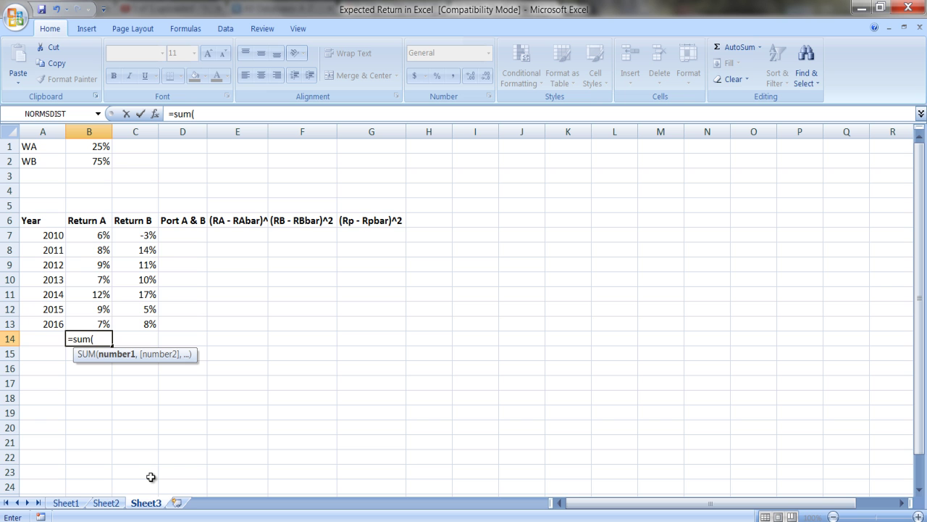
{"action": "type", "text": "b"}
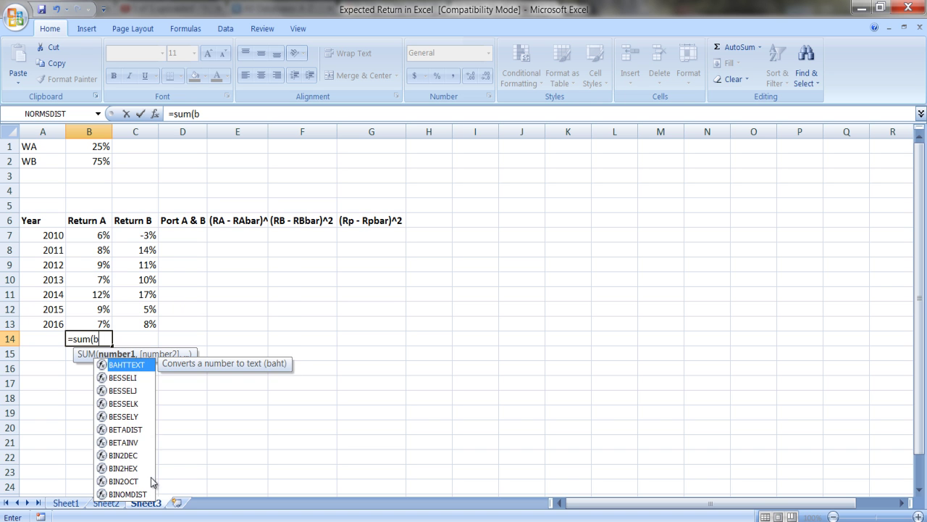
{"action": "type", "text": "7:b13)"}
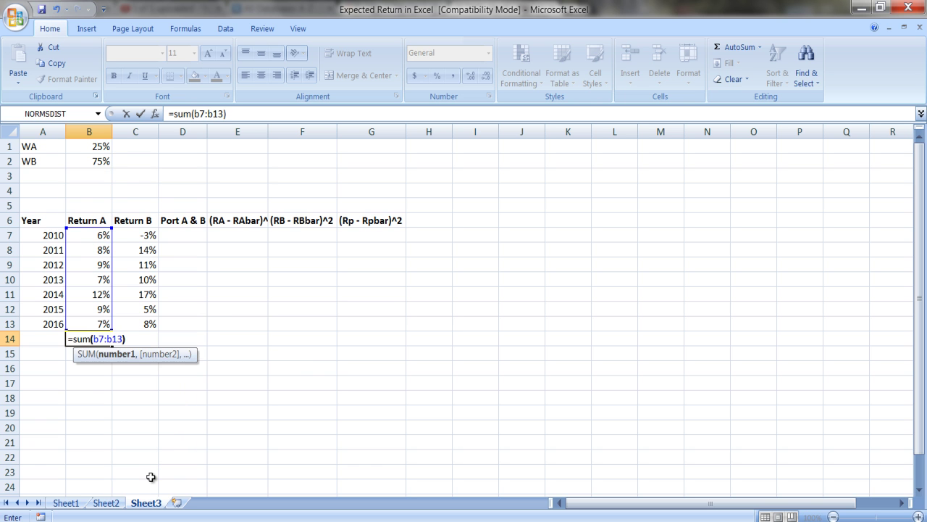
{"action": "type", "text": "/"}
{"action": "key", "text": "Return"}
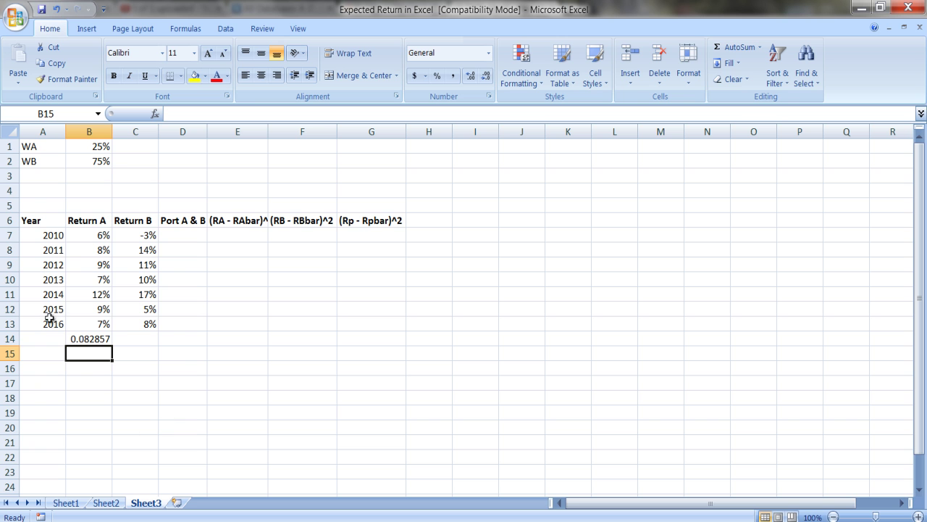
Step: Format the average in B14 as a percentage with two decimal places and copy its formula across to C14 for Return B
{"action": "left_click", "coordinate": [100, 339]}
{"action": "left_click", "coordinate": [436, 77]}
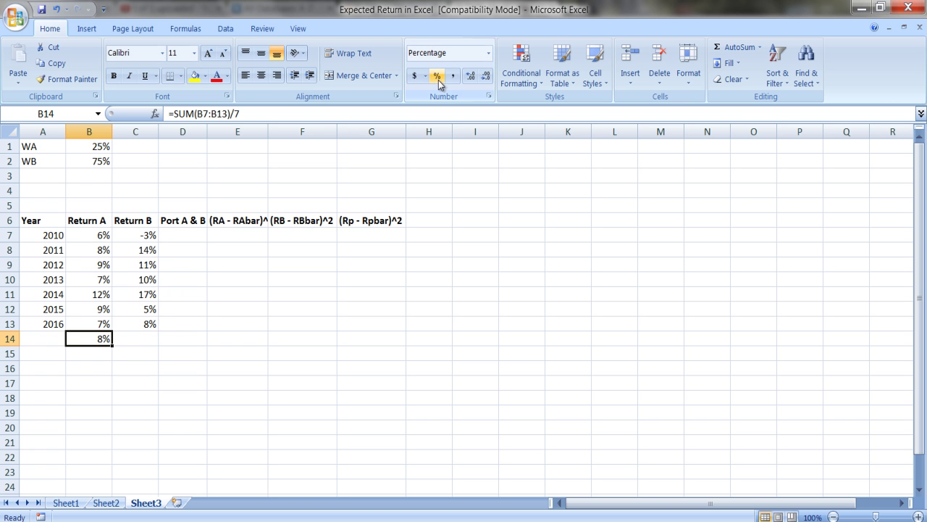
{"action": "left_click", "coordinate": [470, 78]}
{"action": "left_click", "coordinate": [471, 77]}
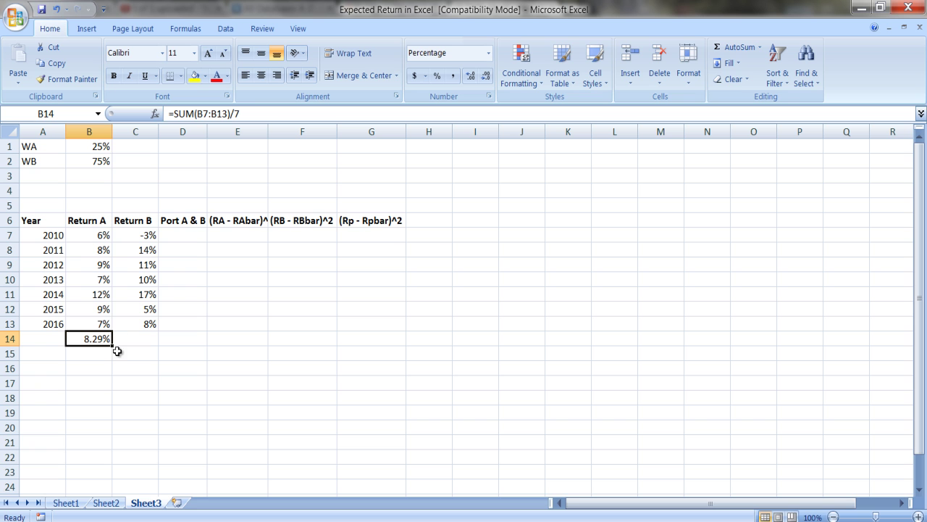
{"action": "left_click_drag", "start_coordinate": [109, 342], "coordinate": [145, 351]}
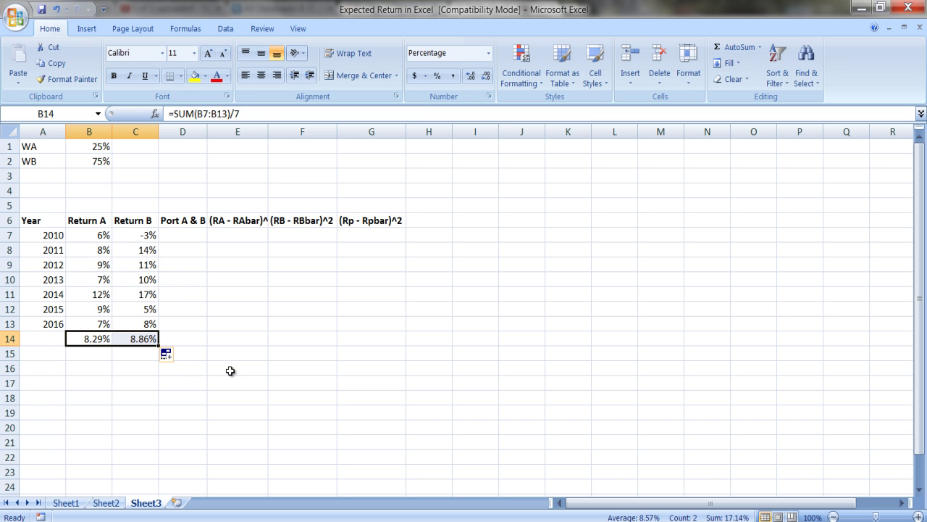
Step: Auto-fit the width of column E to its (RA - RAbar)^2 heading, keeping E7 selected
{"action": "left_click", "coordinate": [191, 236]}
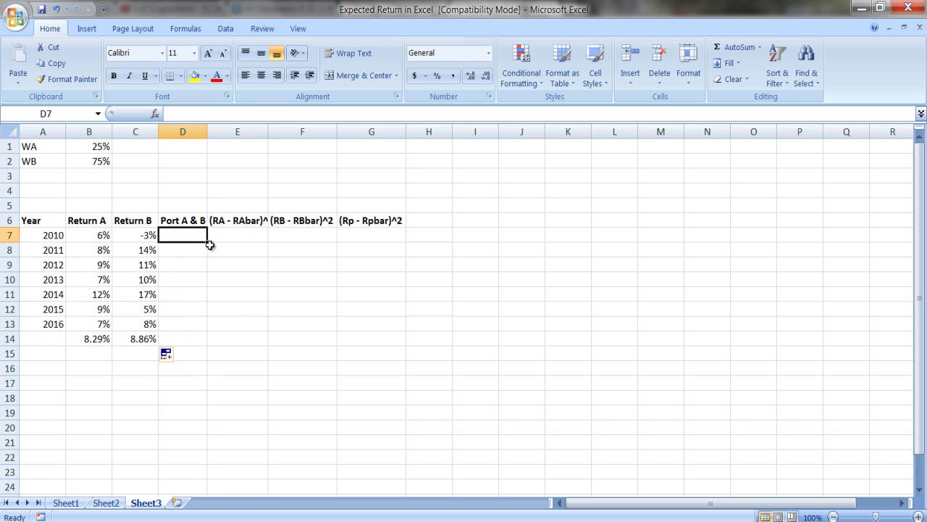
{"action": "left_click", "coordinate": [244, 235]}
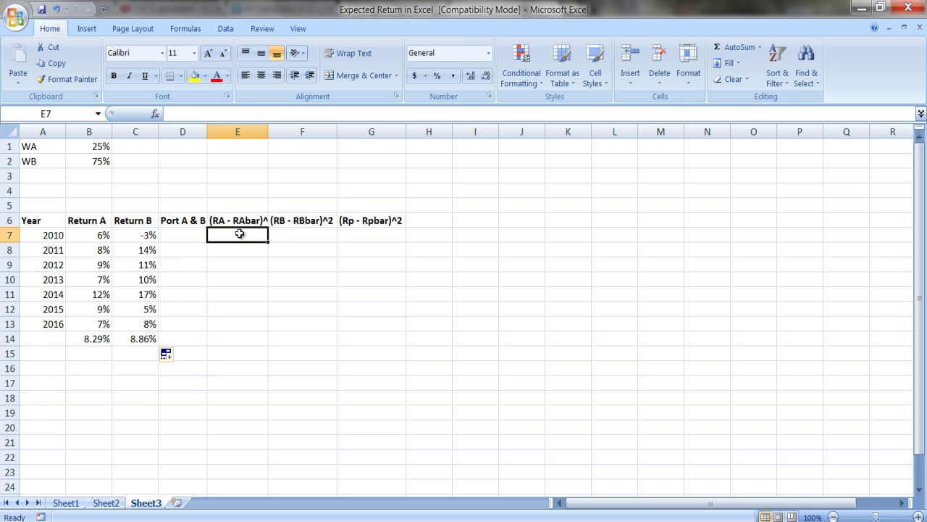
{"action": "double_click", "coordinate": [267, 135]}
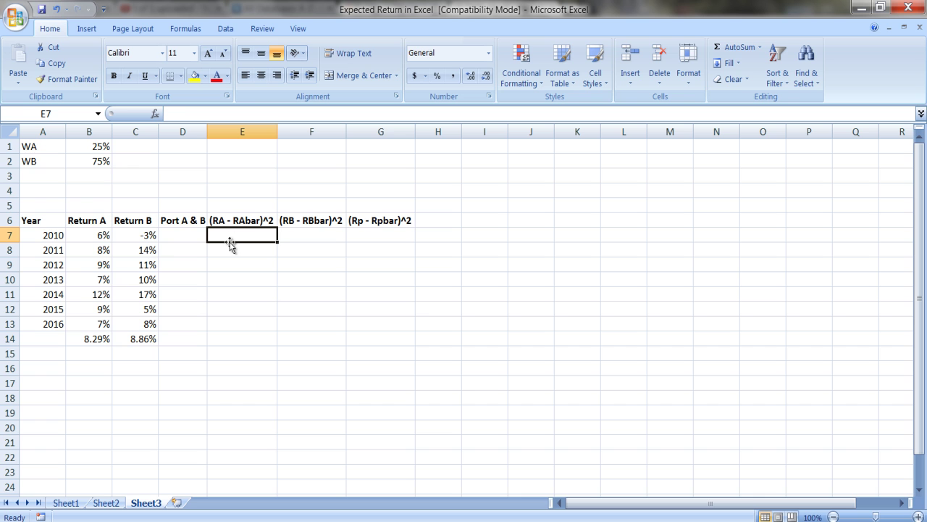
Step: Calculate the squared deviation of Return A in E7 with =(B7-B$14)^2 and fill the formula down through E13
{"action": "type", "text": "="}
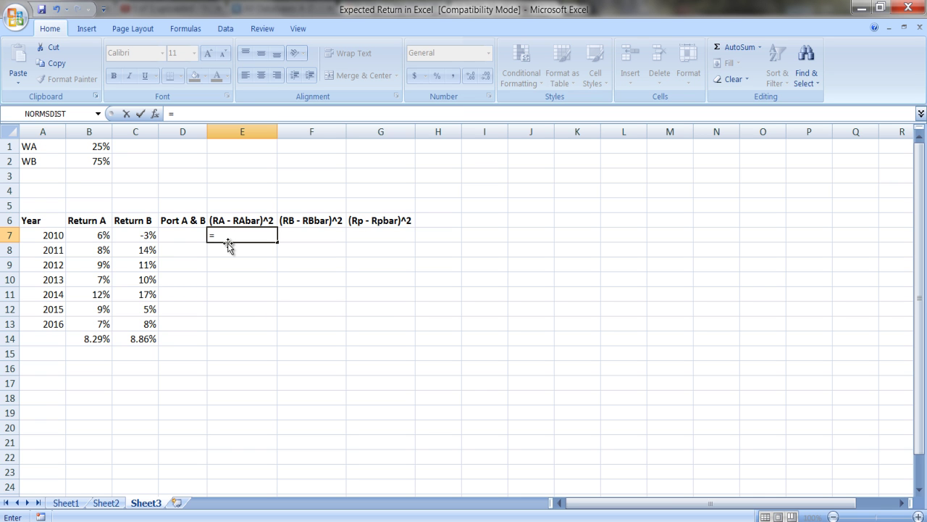
{"action": "type", "text": "(b7"}
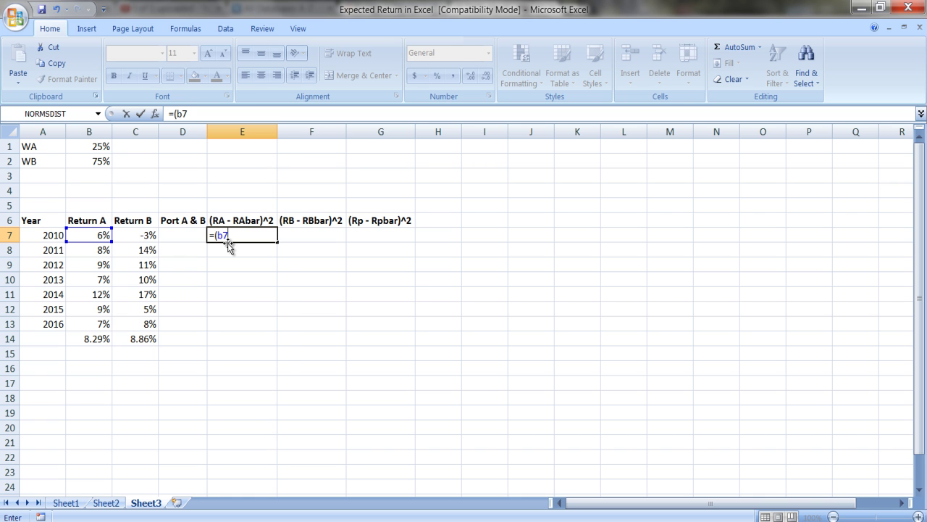
{"action": "type", "text": "-b"}
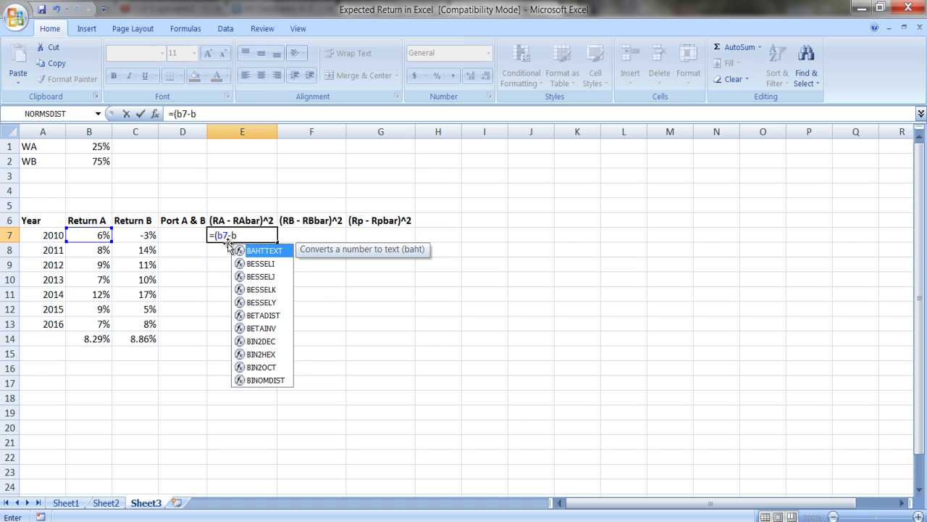
{"action": "type", "text": "$14"}
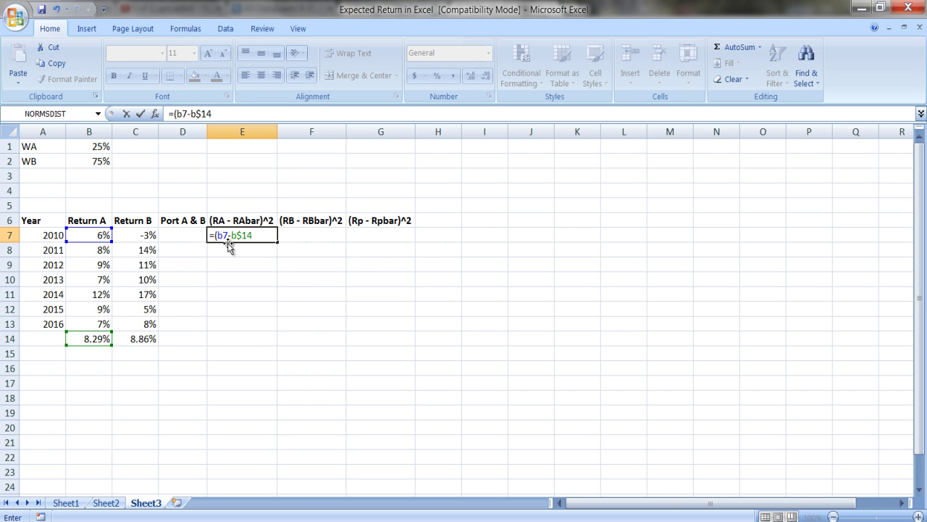
{"action": "type", "text": ")^2"}
{"action": "key", "text": "Return"}
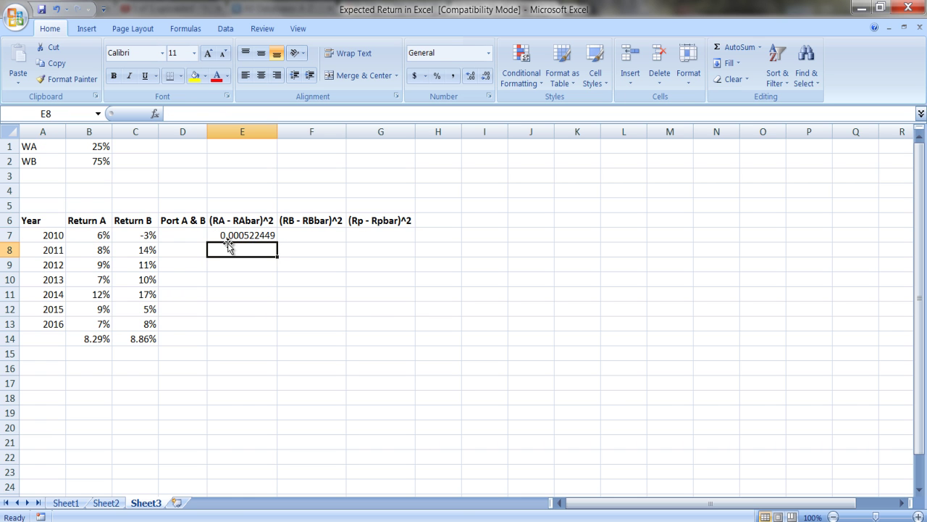
{"action": "left_click", "coordinate": [258, 235]}
{"action": "left_click_drag", "start_coordinate": [278, 243], "coordinate": [271, 326]}
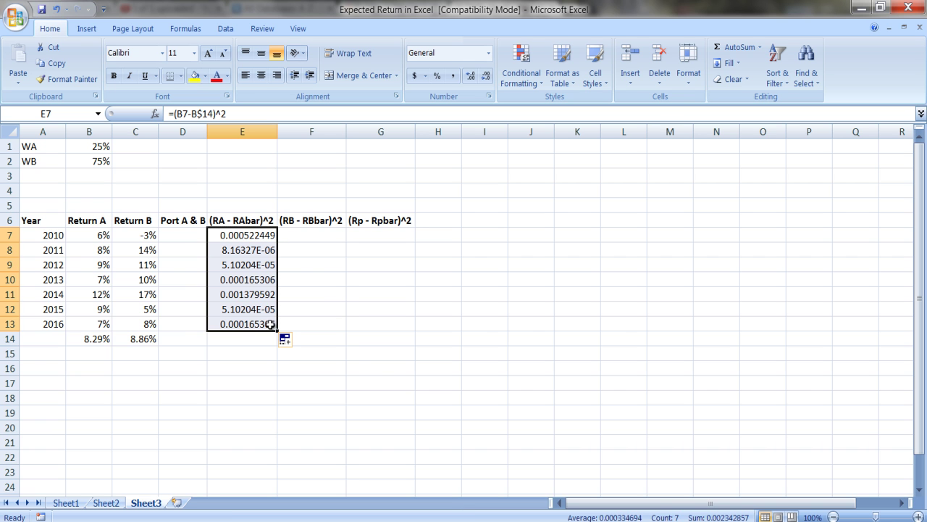
{"action": "left_click", "coordinate": [308, 400]}
Step: Calculate the sample variance of Return A in E14 with the formula =SUM(E7:E13)/6
{"action": "left_click", "coordinate": [244, 337]}
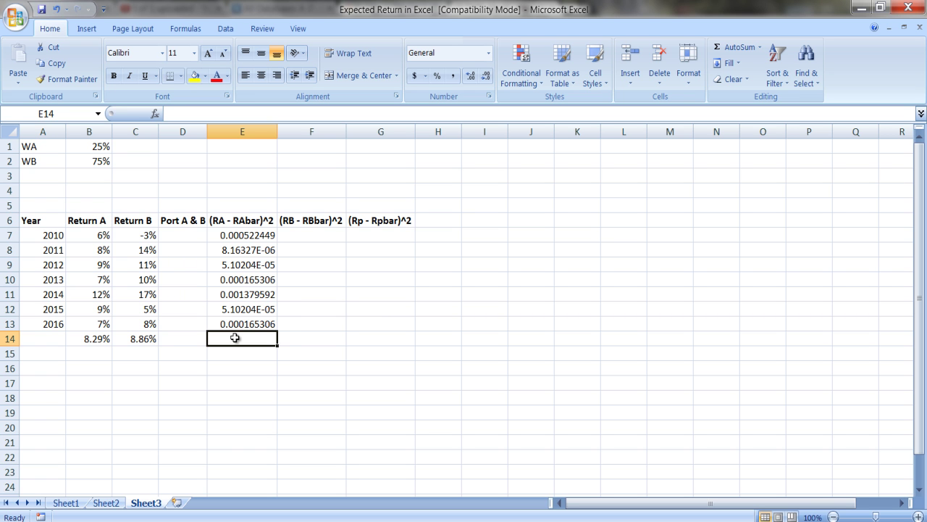
{"action": "type", "text": "=sum"}
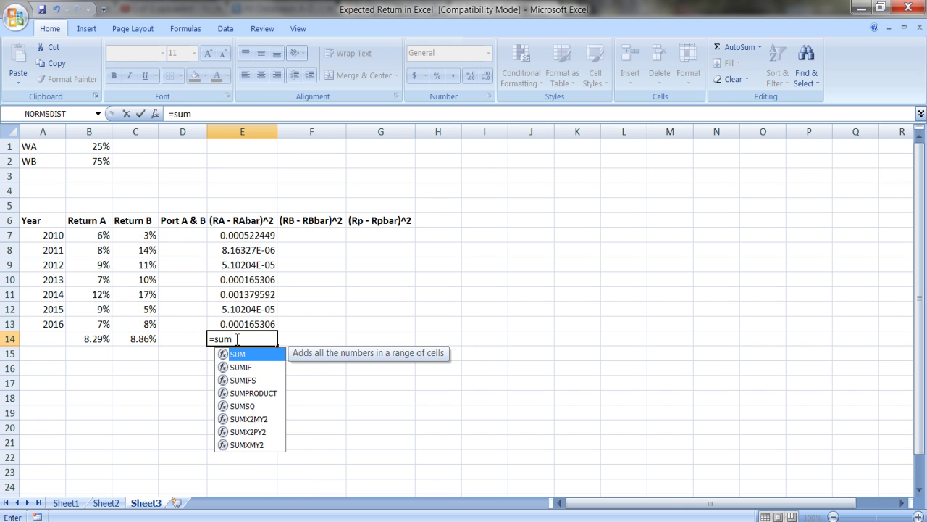
{"action": "type", "text": "(e"}
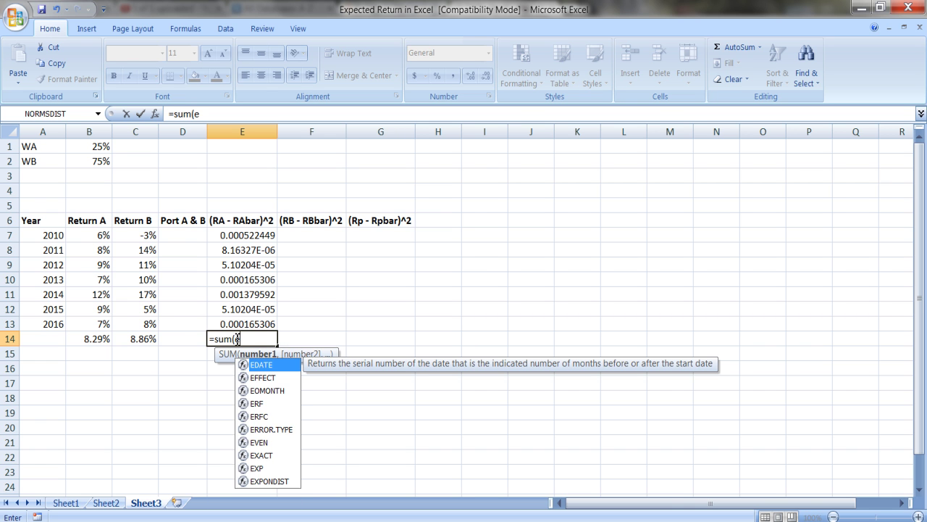
{"action": "type", "text": "7"}
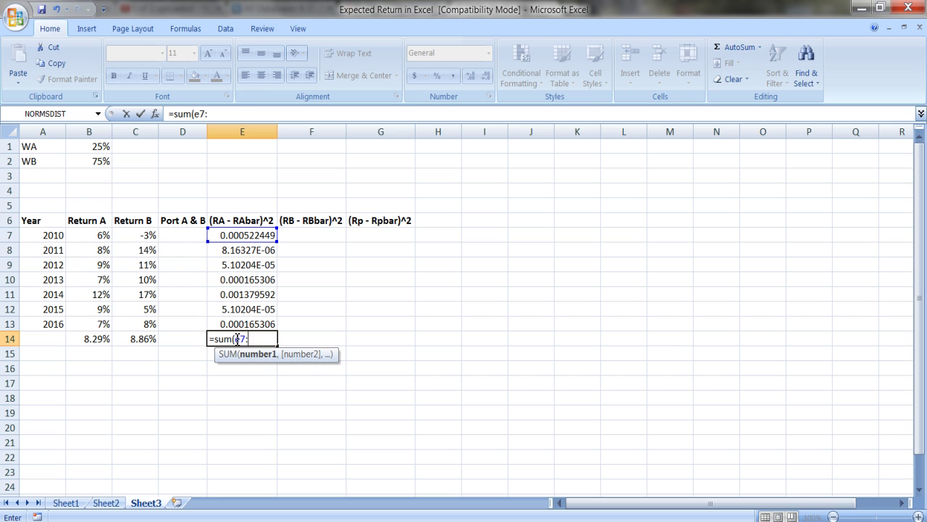
{"action": "type", "text": ":e13"}
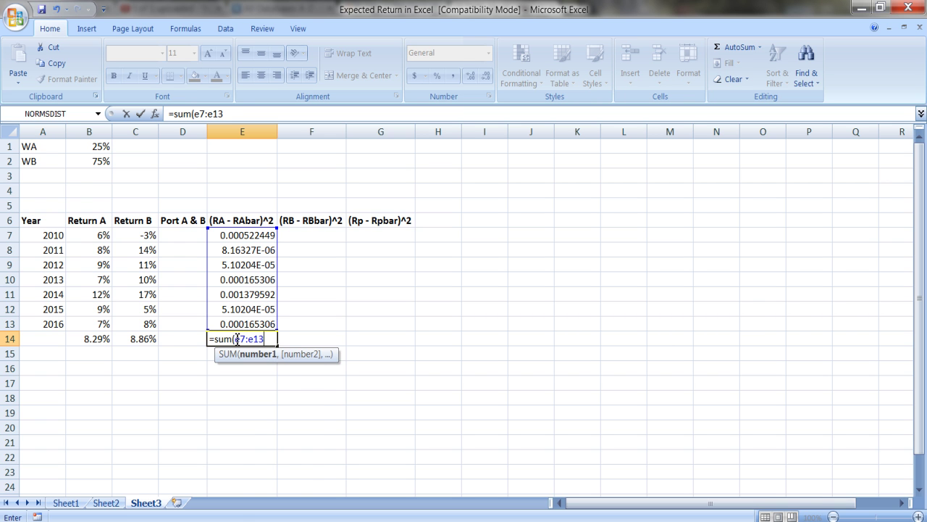
{"action": "type", "text": ")/6"}
{"action": "key", "text": "Return"}
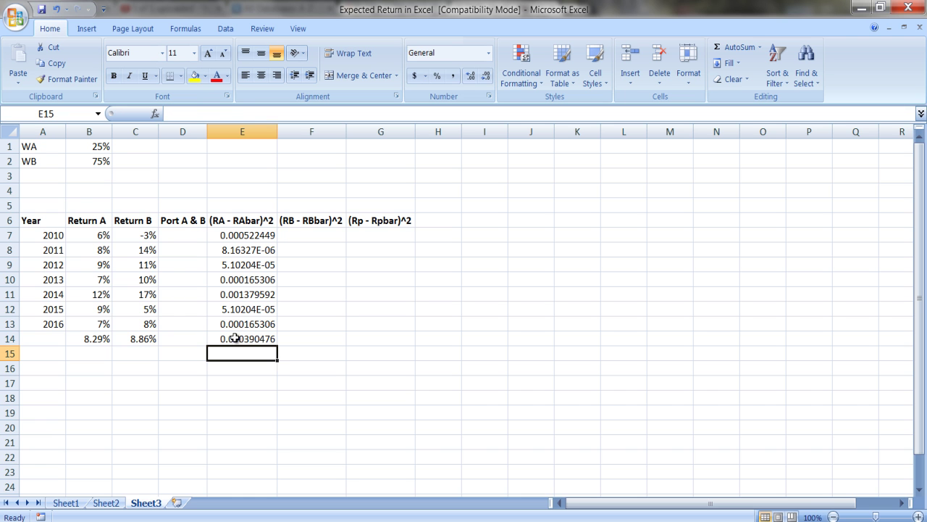
{"action": "left_click", "coordinate": [243, 337]}
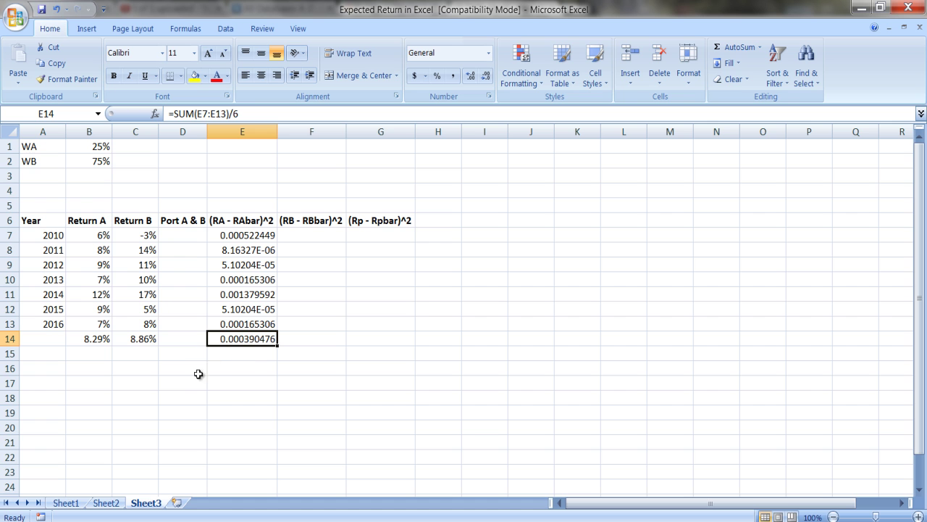
Step: Calculate the standard deviation of Return A in E16 with the formula =SQRT(E14)
{"action": "left_click", "coordinate": [232, 368]}
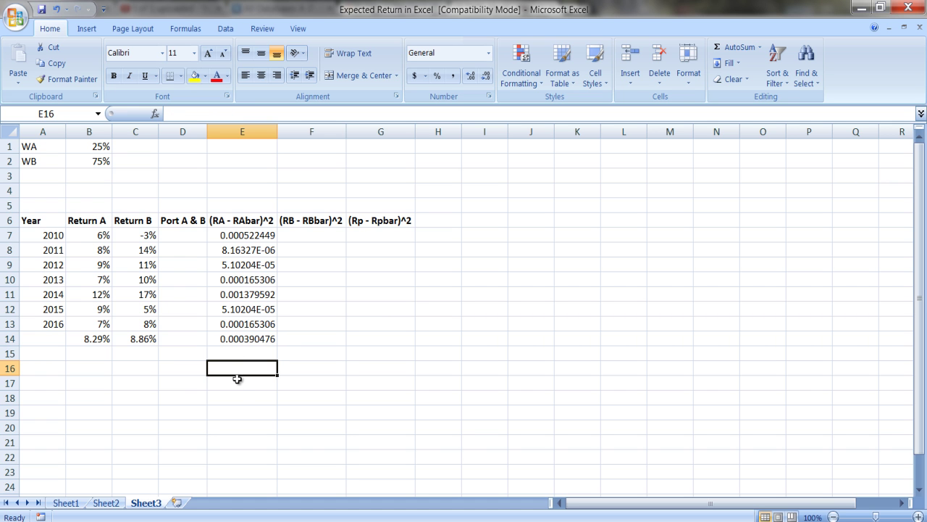
{"action": "type", "text": "="}
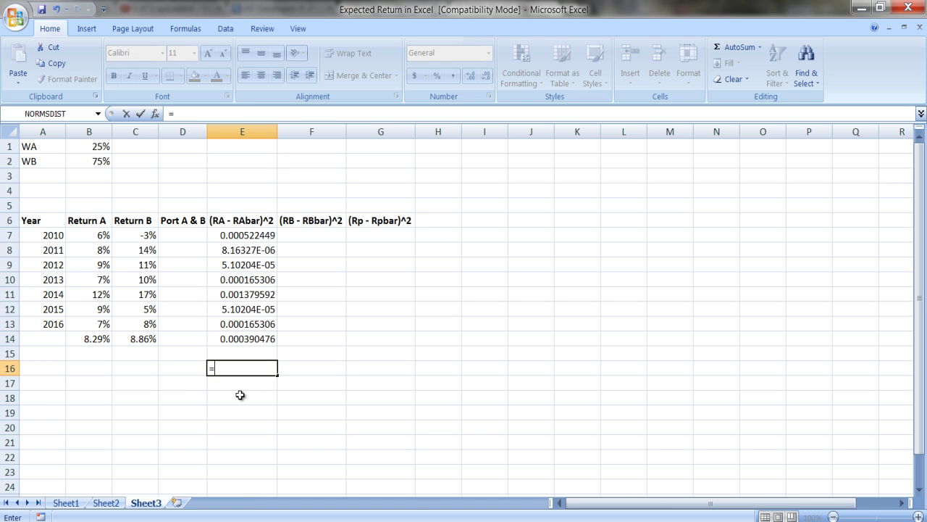
{"action": "type", "text": "sqrt("}
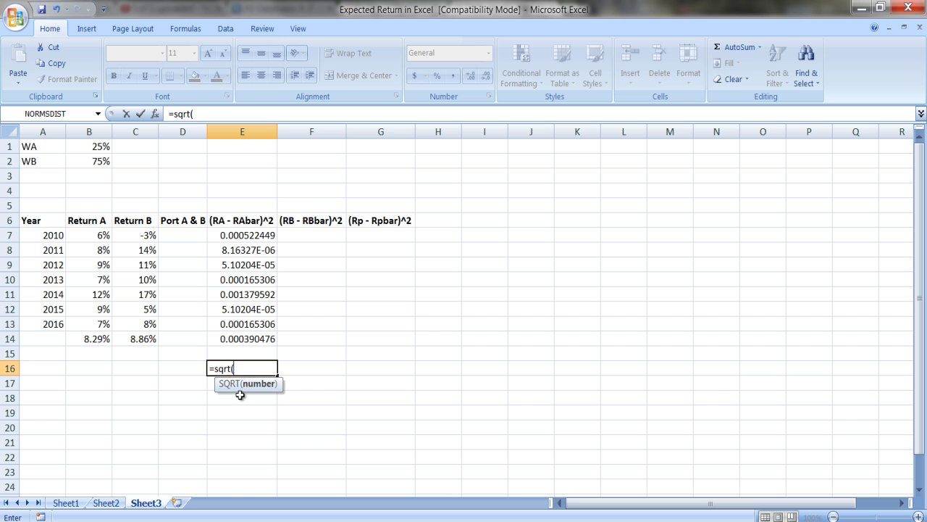
{"action": "type", "text": "e14)"}
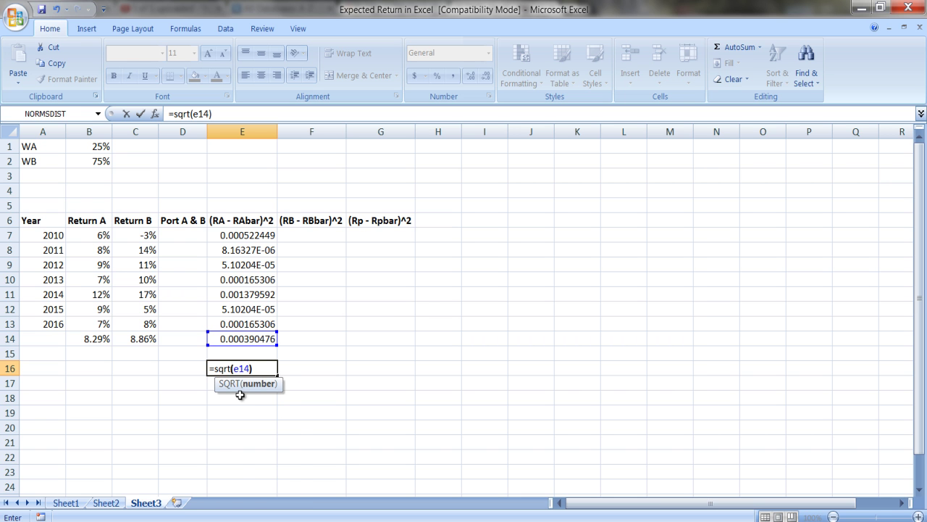
{"action": "key", "text": "Return"}
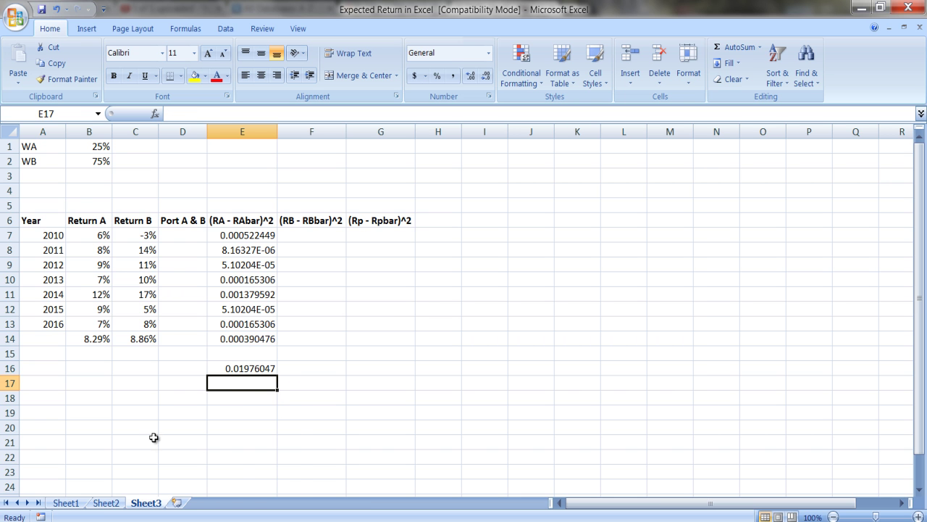
Step: Format the standard deviation in E16 as a percentage with two decimal places
{"action": "left_click", "coordinate": [260, 368]}
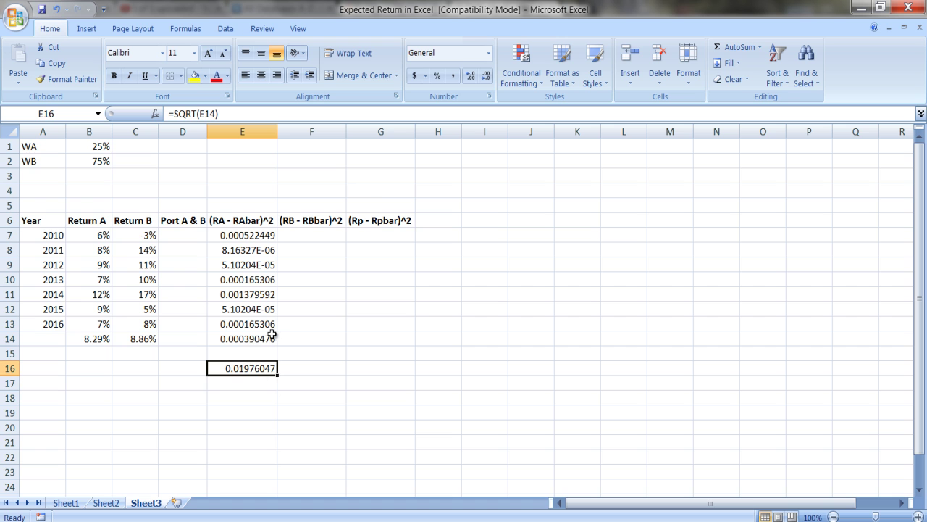
{"action": "left_click", "coordinate": [437, 75]}
{"action": "left_click", "coordinate": [467, 78]}
{"action": "left_click", "coordinate": [466, 79]}
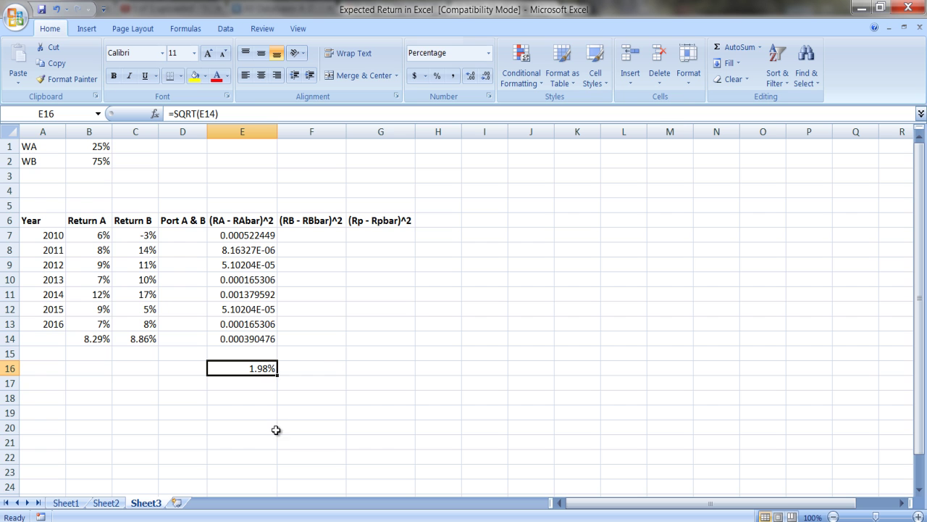
Step: Try to calculate the standard deviation of Return A in B15 with the formula =std(B7:B13)
{"action": "left_click", "coordinate": [94, 352]}
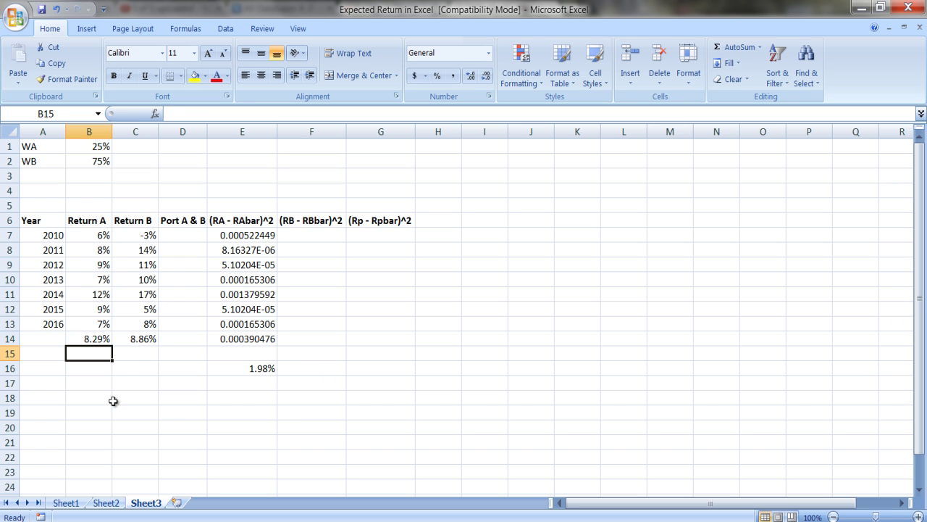
{"action": "type", "text": "=std"}
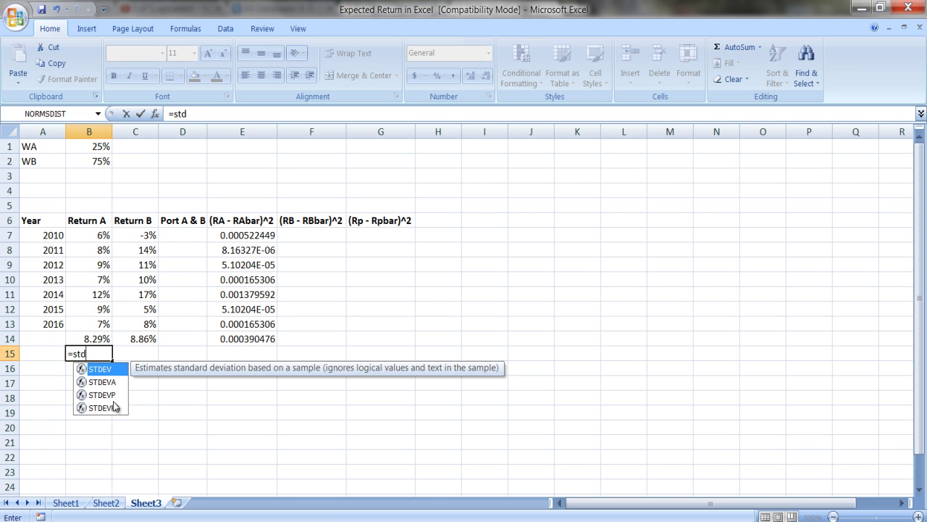
{"action": "type", "text": "("}
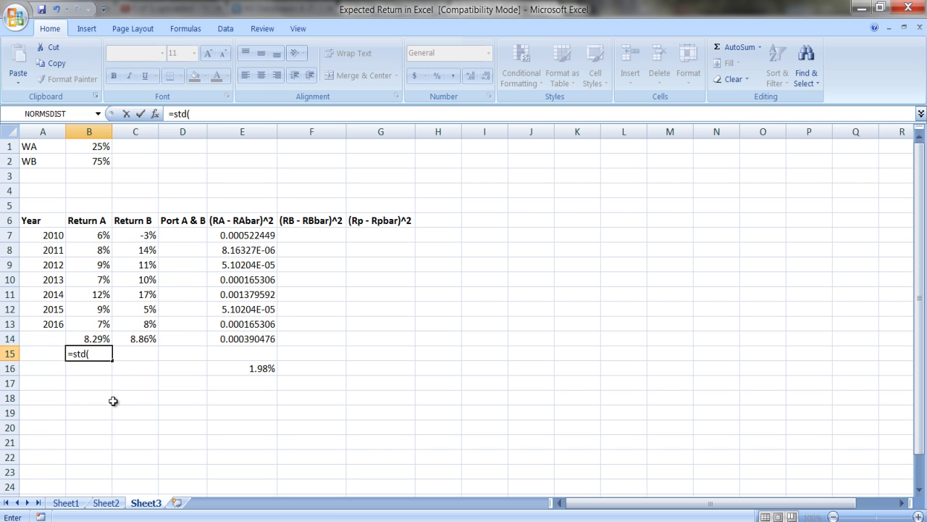
{"action": "type", "text": "b7:b13"}
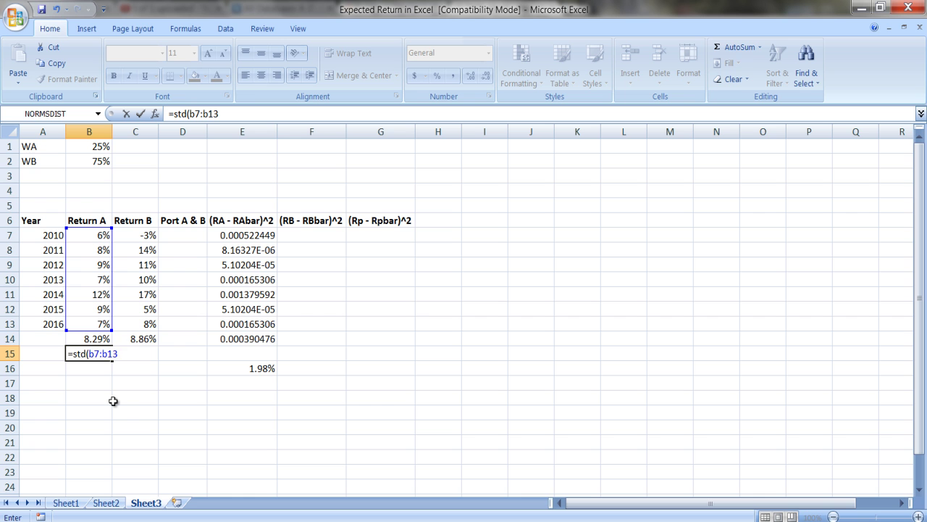
{"action": "type", "text": ")"}
{"action": "key", "text": "Return"}
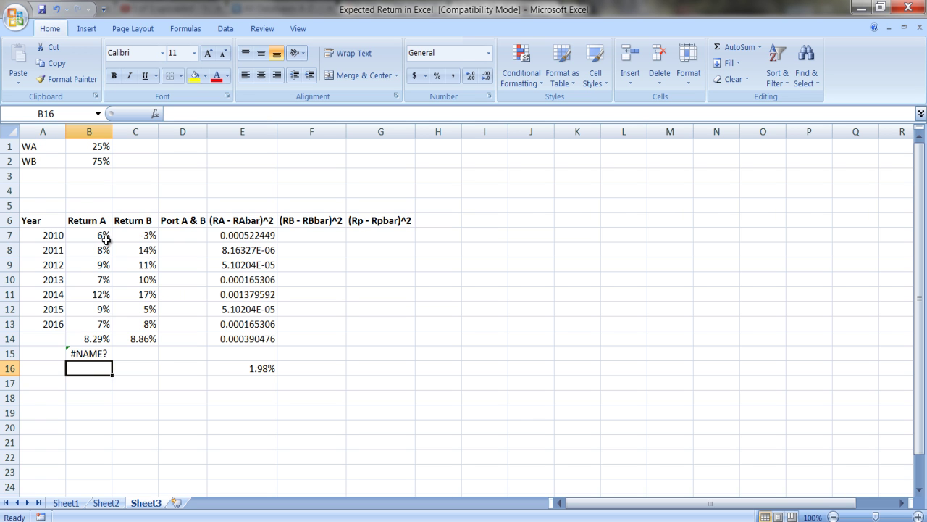
Step: Correct the Return A standard deviation formula in B15 to =STDEV(B7:B13)
{"action": "left_click", "coordinate": [94, 353]}
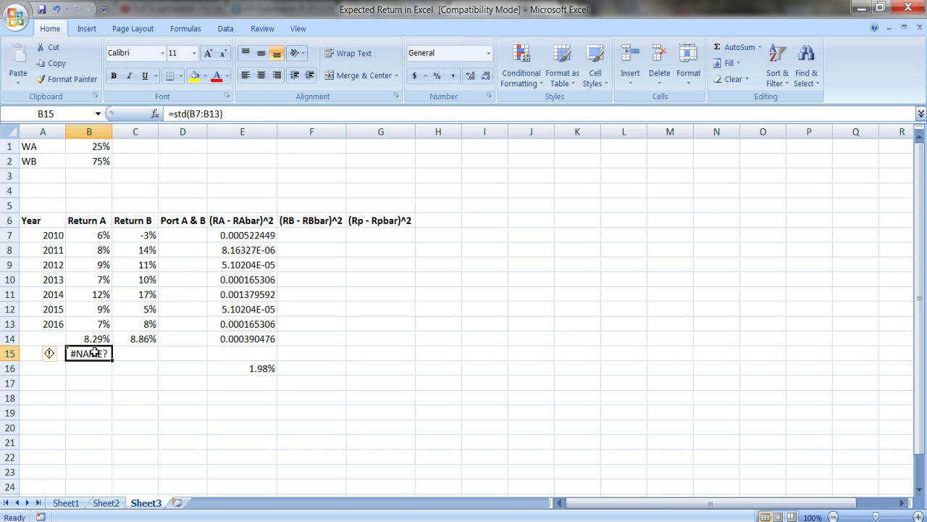
{"action": "left_click", "coordinate": [225, 113]}
{"action": "key", "text": "BackSpace"}
{"action": "key", "text": "BackSpace"}
{"action": "key", "text": "BackSpace"}
{"action": "key", "text": "BackSpace"}
{"action": "key", "text": "BackSpace"}
{"action": "key", "text": "BackSpace"}
{"action": "key", "text": "BackSpace"}
{"action": "key", "text": "BackSpace"}
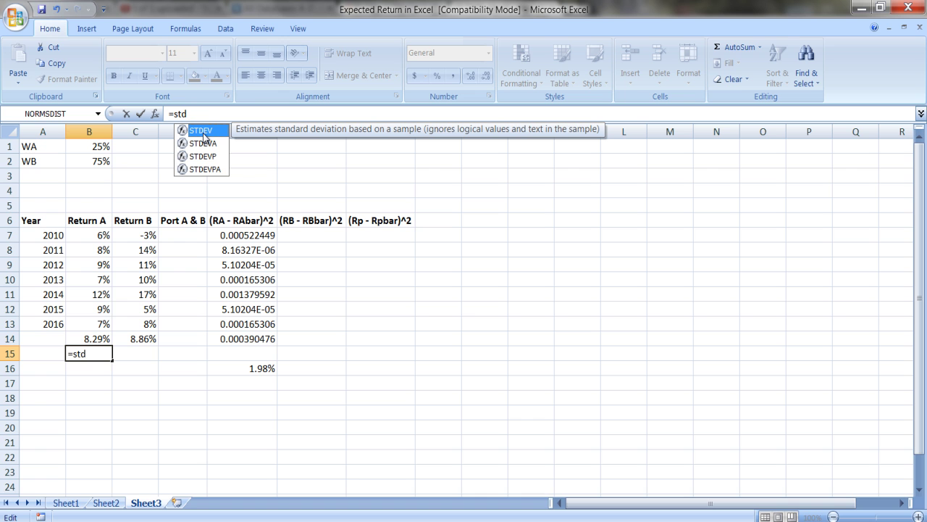
{"action": "type", "text": "ev("}
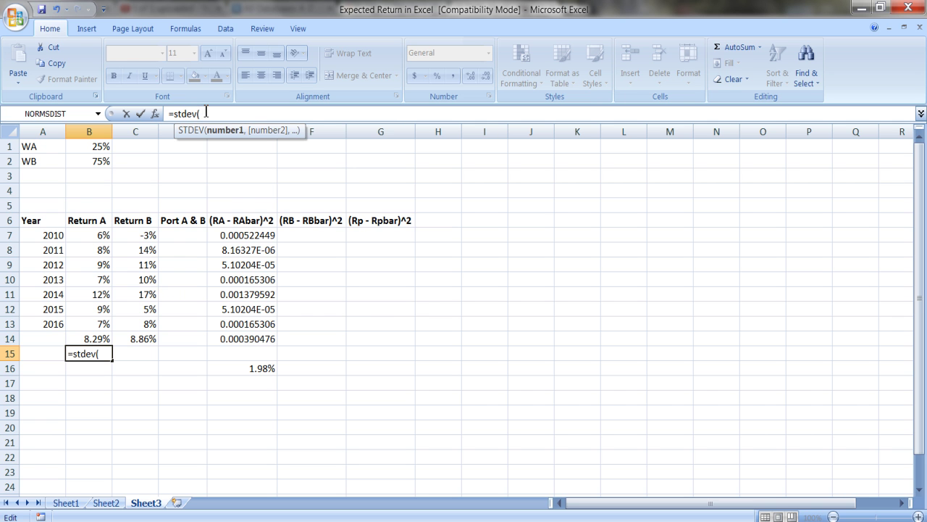
{"action": "type", "text": "b7:b13"}
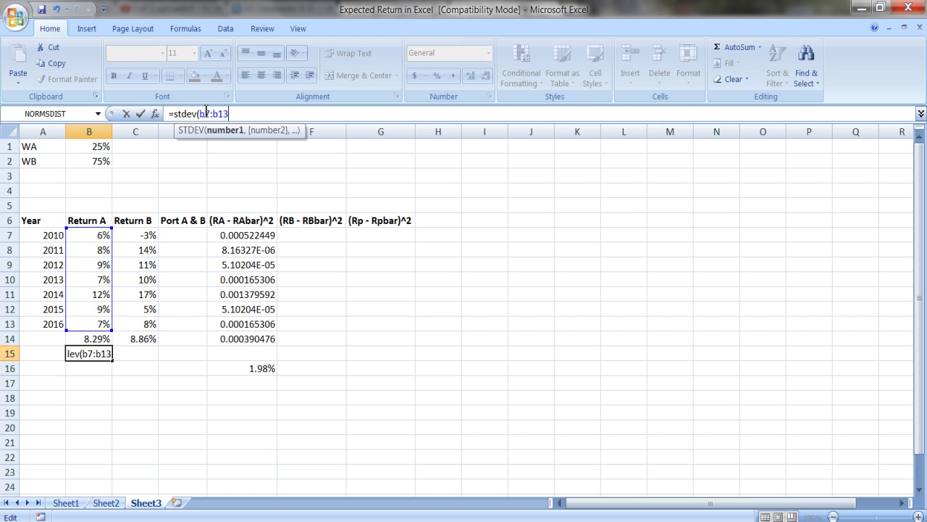
{"action": "type", "text": ")"}
{"action": "key", "text": "Return"}
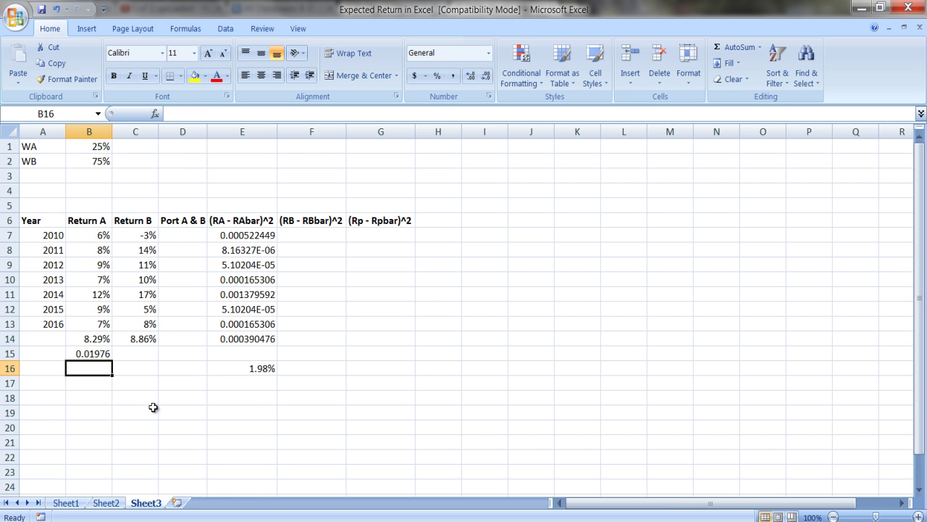
Step: Format the Return A standard deviation in B15 as a percentage with two decimal places
{"action": "left_click", "coordinate": [87, 354]}
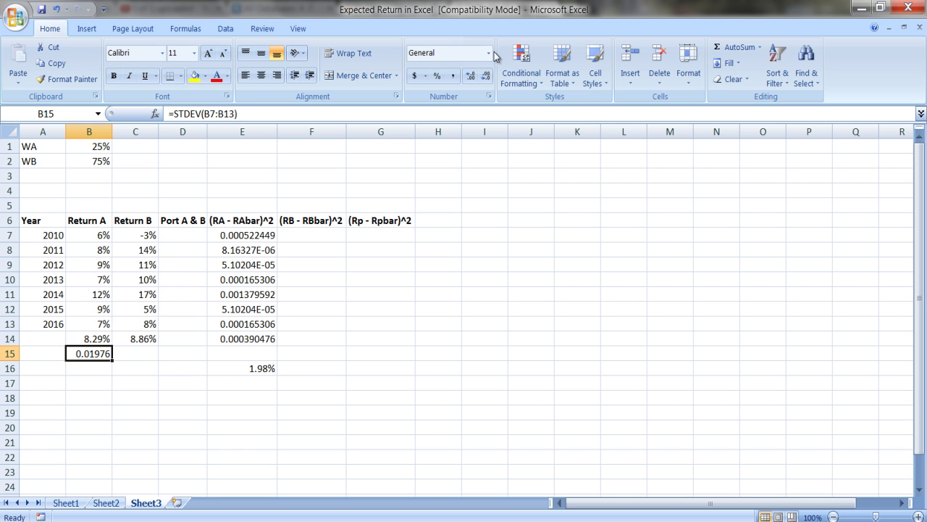
{"action": "left_click", "coordinate": [439, 83]}
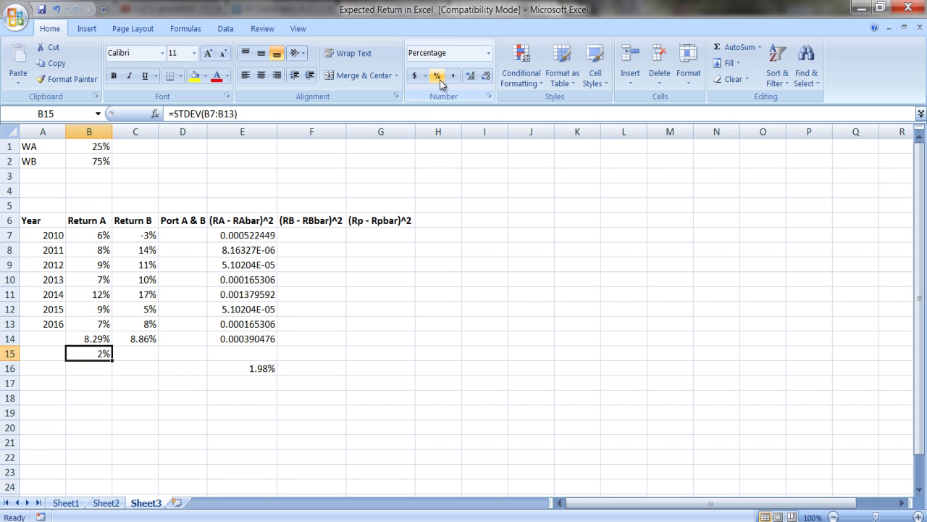
{"action": "left_click", "coordinate": [471, 77]}
{"action": "left_click", "coordinate": [470, 77]}
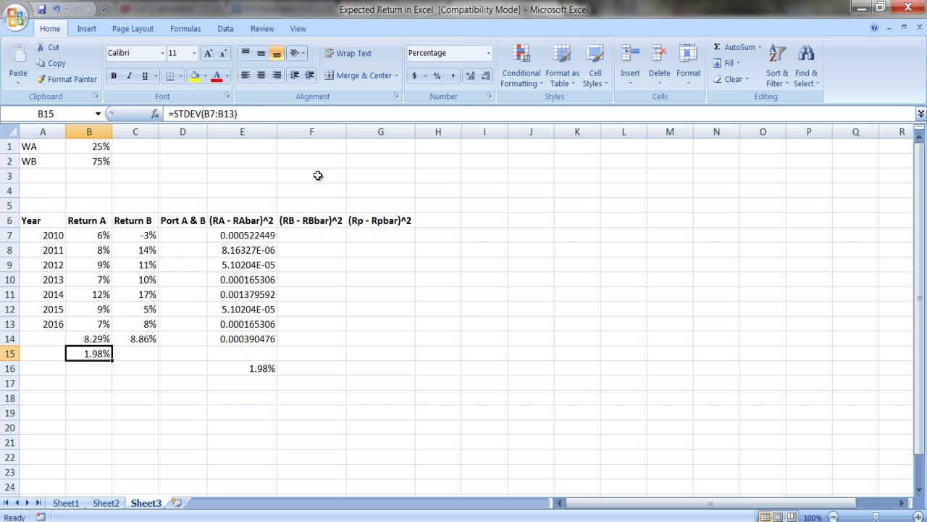
Step: Calculate the weighted portfolio return in D7 with =B$1*B7+B$2*C7 and fill the formula down through D13
{"action": "left_click", "coordinate": [192, 236]}
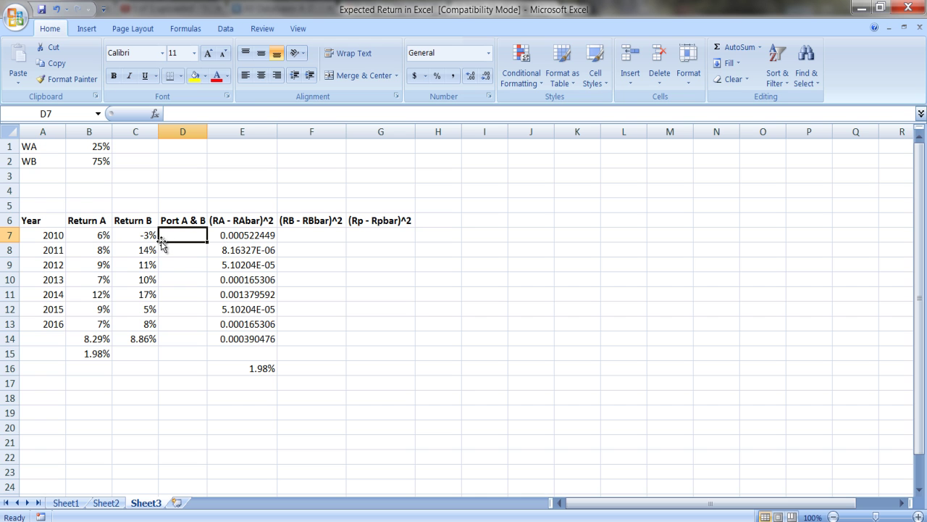
{"action": "type", "text": "="}
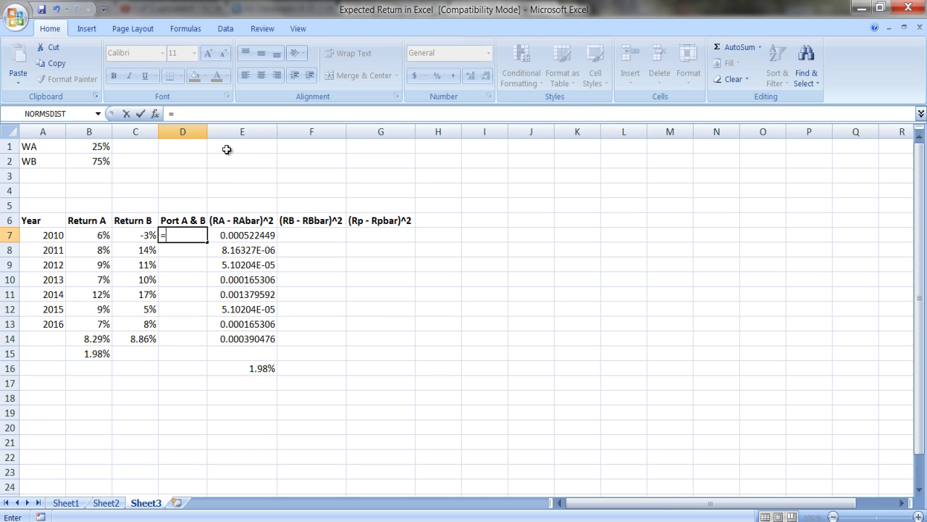
{"action": "type", "text": "b"}
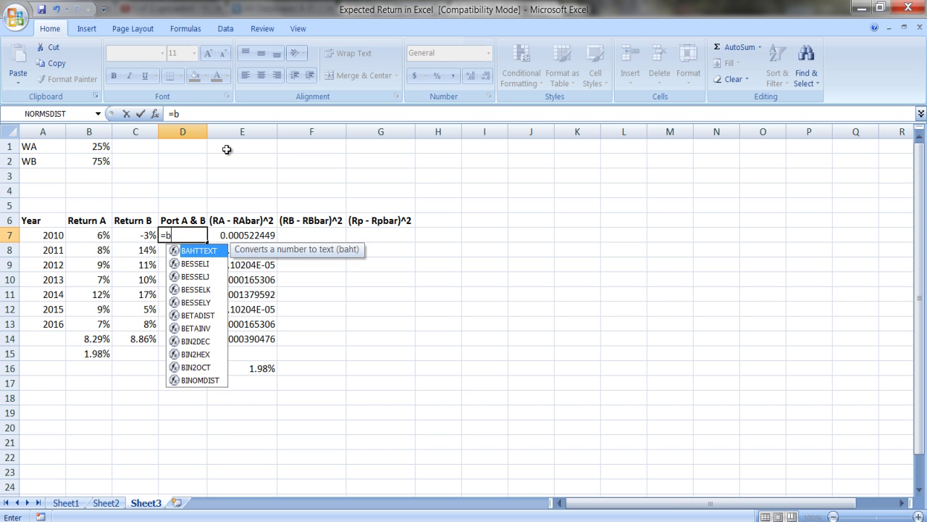
{"action": "type", "text": "$1*"}
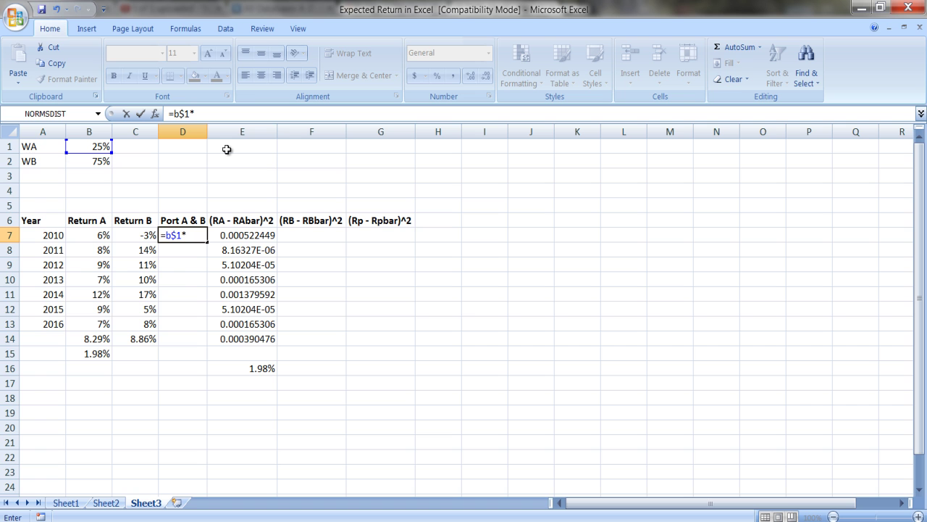
{"action": "type", "text": "b7+b"}
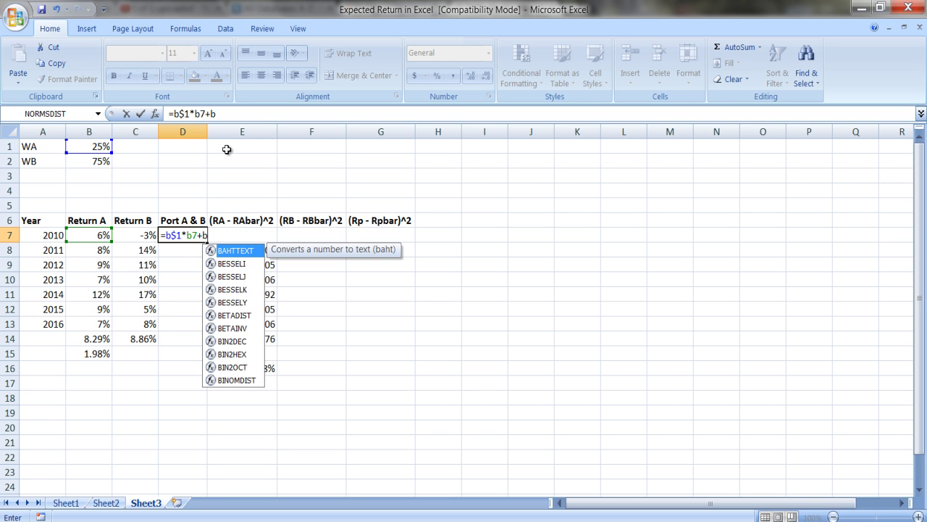
{"action": "type", "text": "$"}
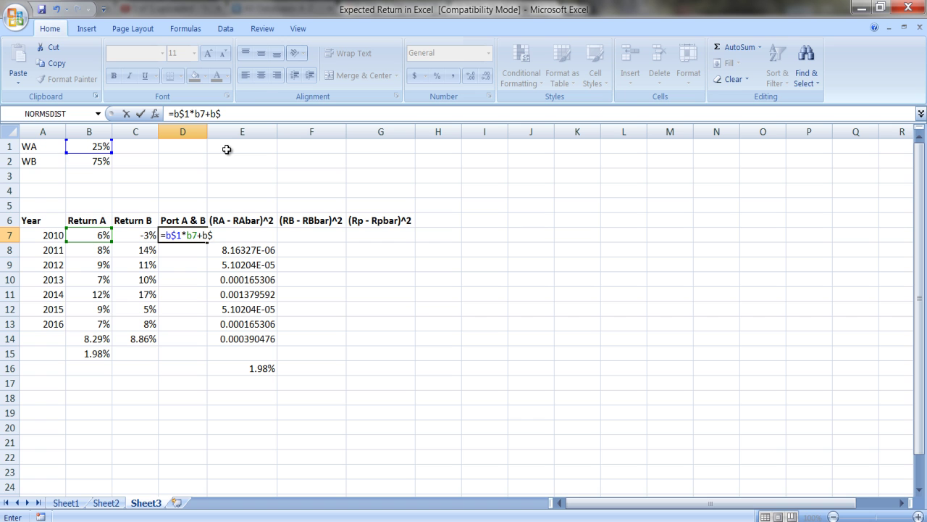
{"action": "type", "text": "2*"}
{"action": "type", "text": "c7"}
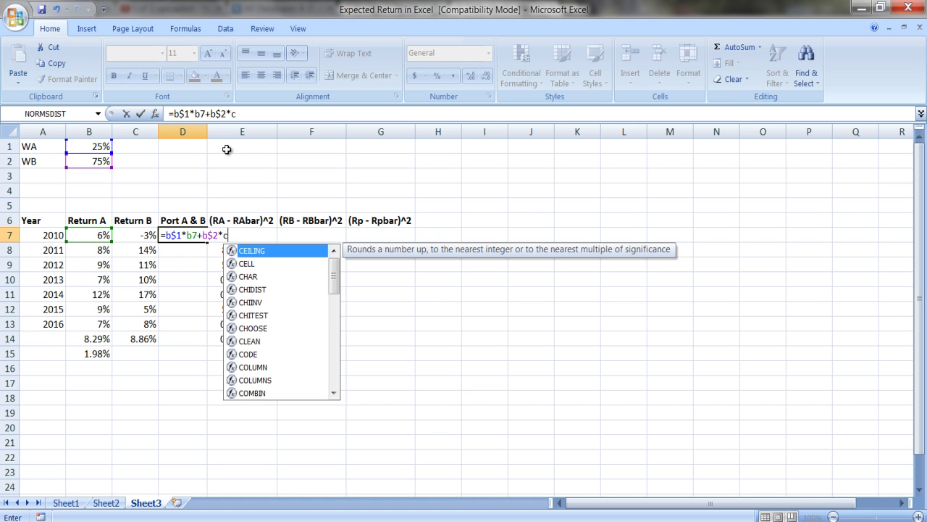
{"action": "key", "text": "Return"}
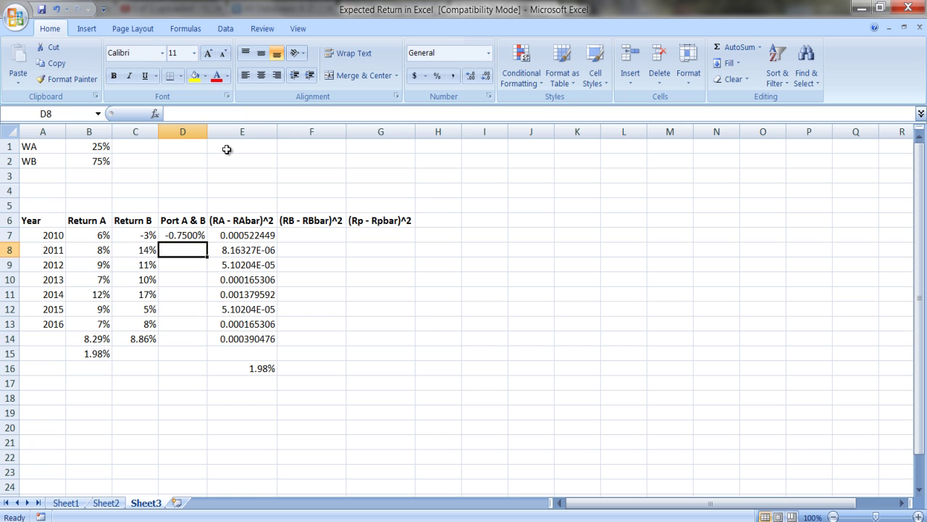
{"action": "left_click", "coordinate": [198, 235]}
{"action": "left_click_drag", "start_coordinate": [206, 241], "coordinate": [209, 334]}
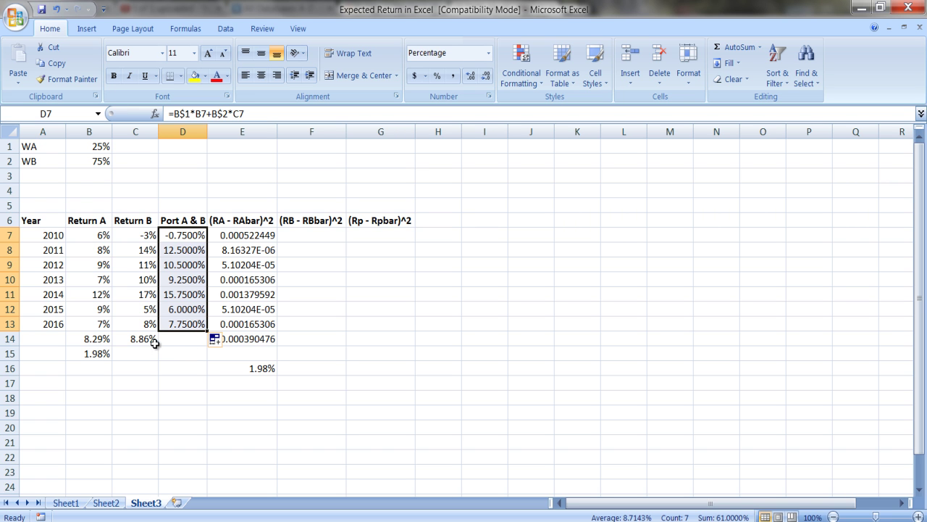
Step: Calculate the average portfolio return in D14 by filling the Return B average formula across from C14
{"action": "left_click", "coordinate": [179, 346]}
{"action": "left_click", "coordinate": [148, 343]}
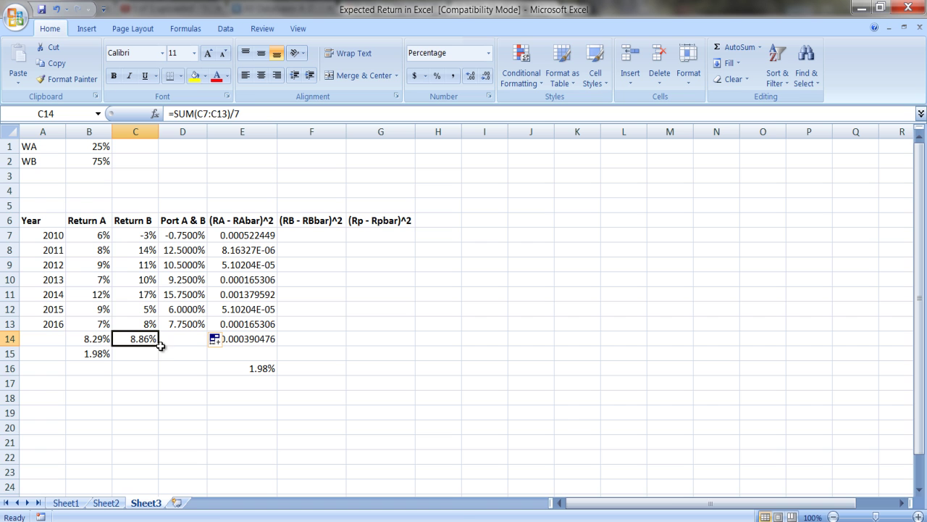
{"action": "left_click_drag", "start_coordinate": [160, 346], "coordinate": [191, 353]}
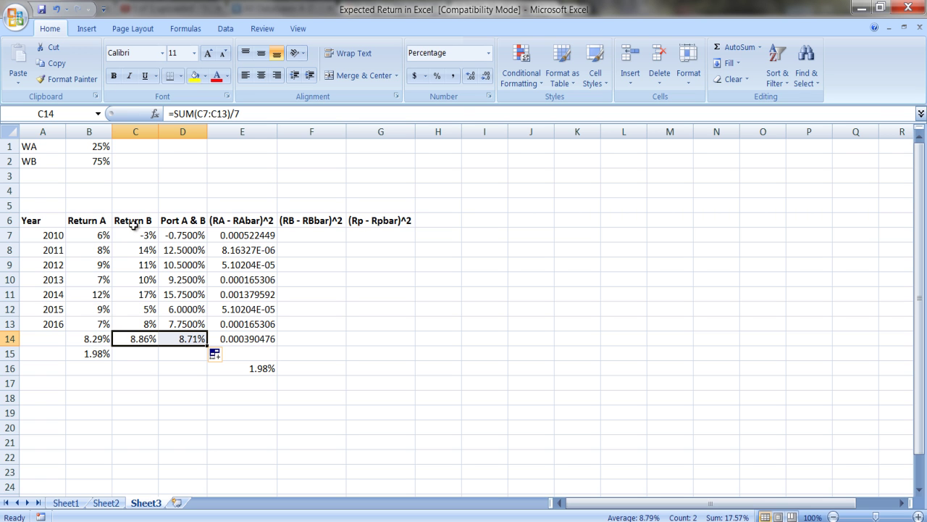
{"action": "left_click", "coordinate": [194, 340]}
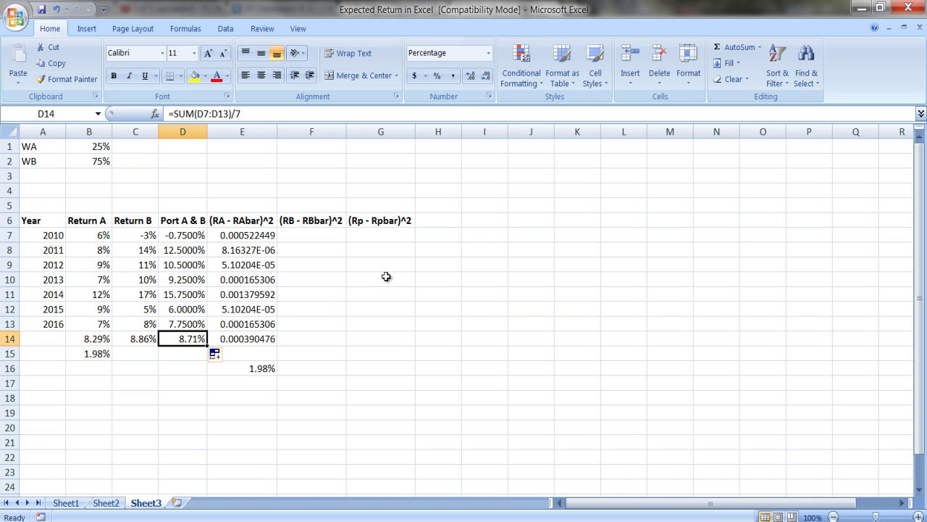
Step: Calculate the squared deviation of the portfolio return in G7 with =(D7-D$14)^2 and fill the formula down through G13
{"action": "left_click", "coordinate": [376, 235]}
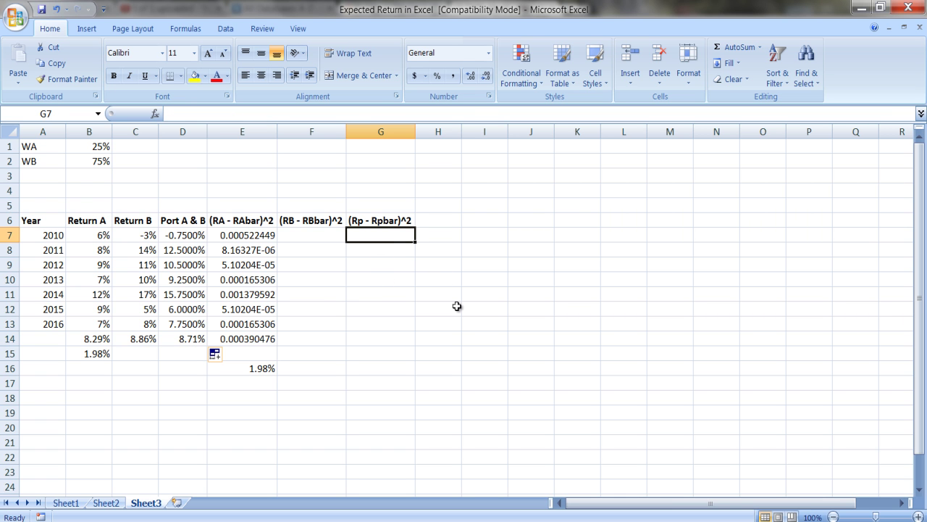
{"action": "type", "text": "="}
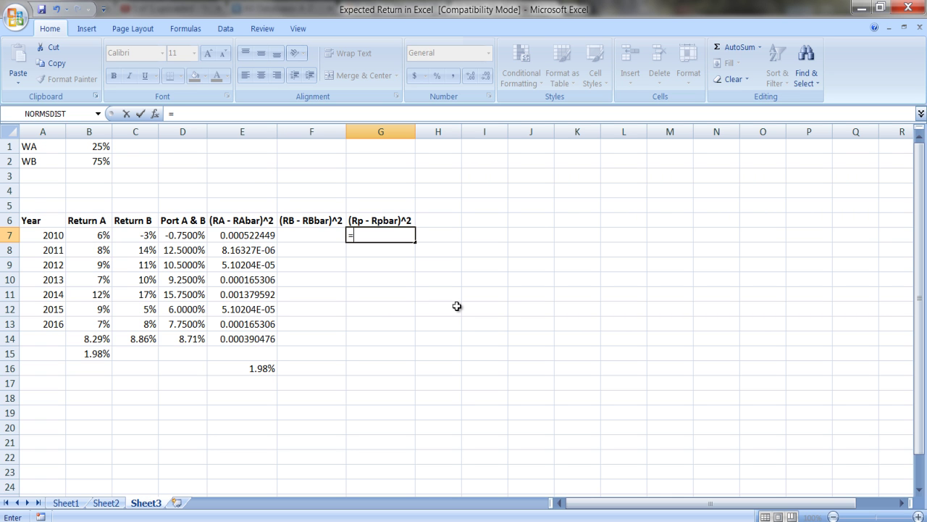
{"action": "type", "text": "(d"}
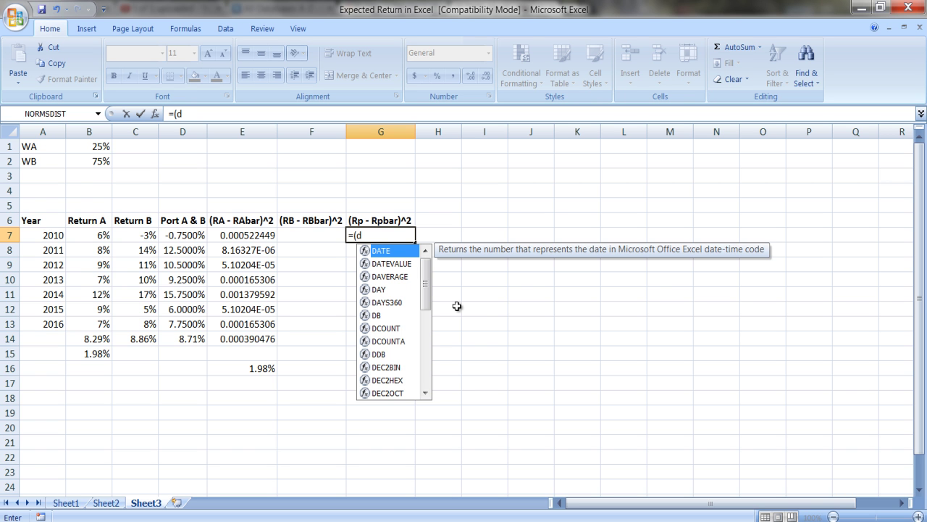
{"action": "type", "text": "7"}
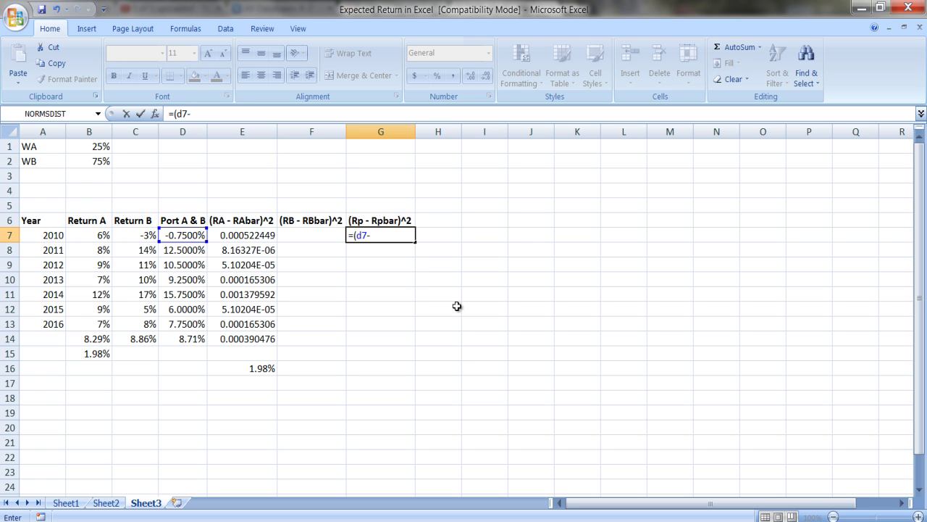
{"action": "type", "text": "-d"}
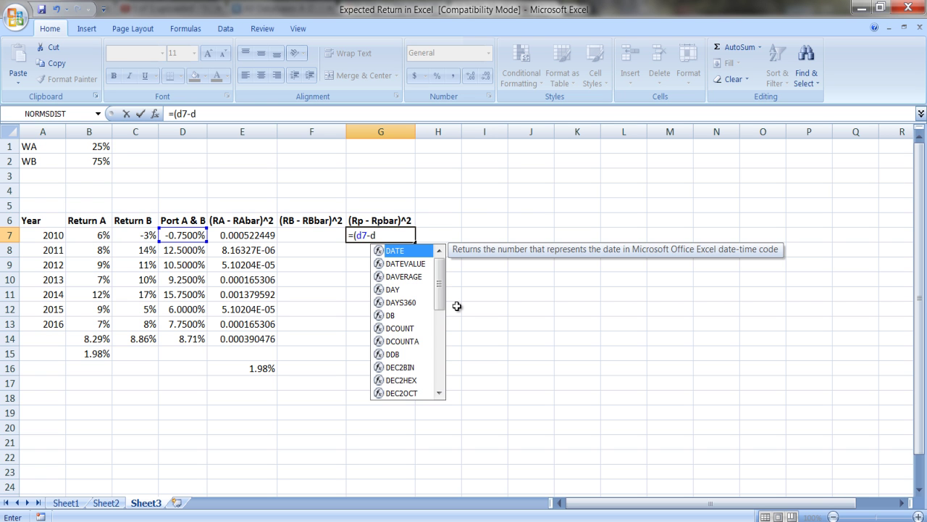
{"action": "type", "text": "$14)"}
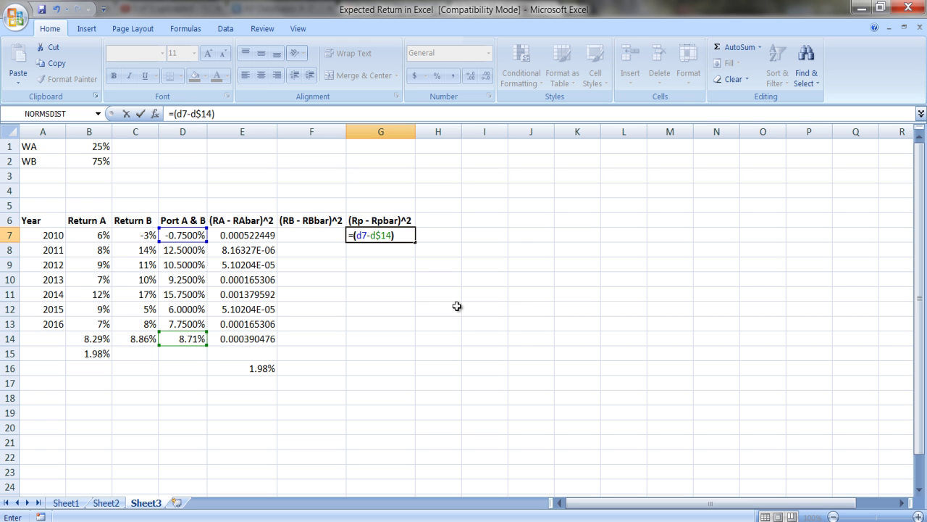
{"action": "type", "text": "^2"}
{"action": "key", "text": "Return"}
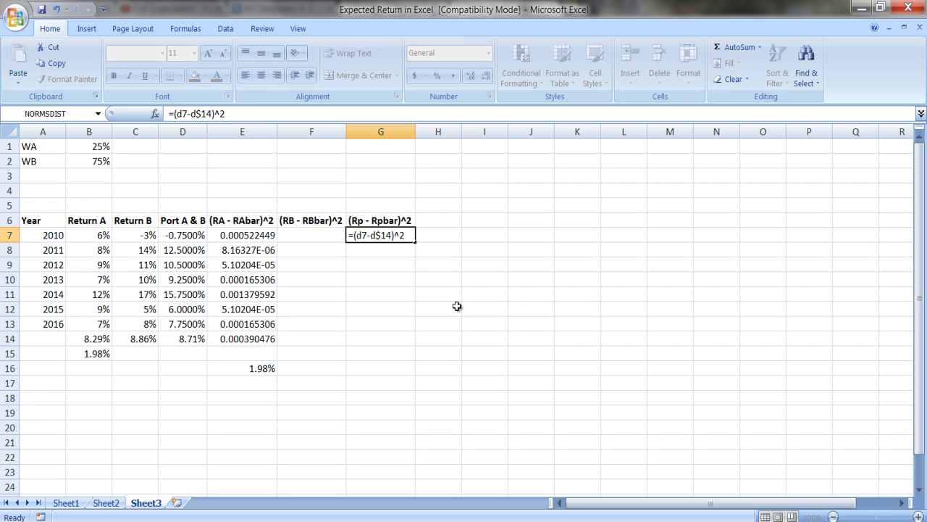
{"action": "left_click", "coordinate": [412, 236]}
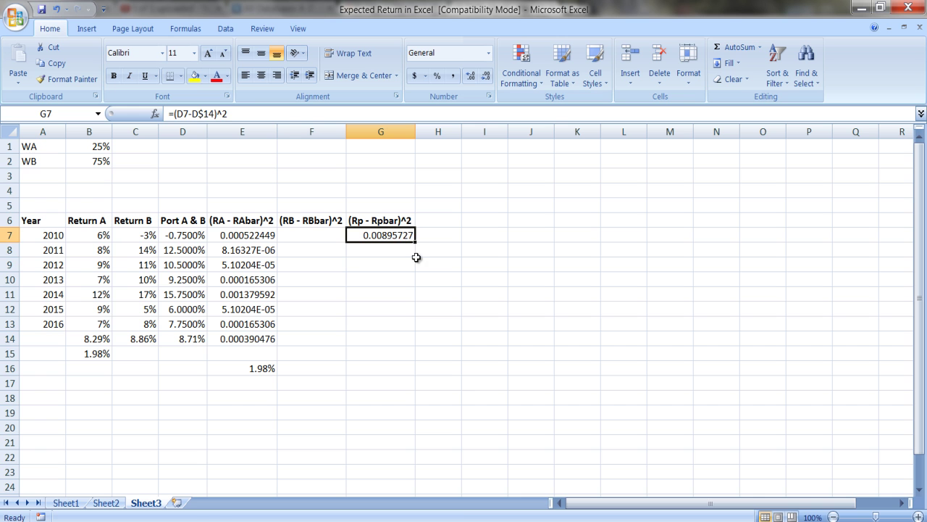
{"action": "left_click_drag", "start_coordinate": [416, 240], "coordinate": [406, 329]}
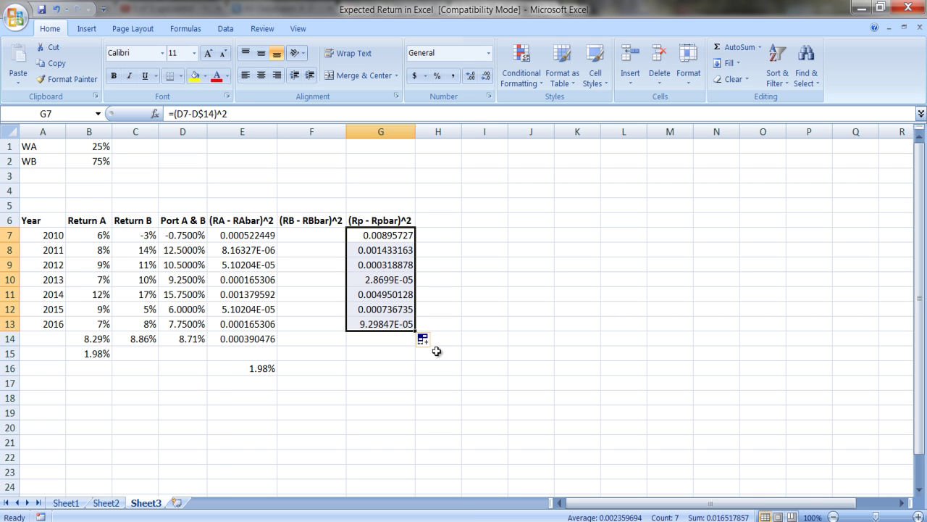
{"action": "left_click", "coordinate": [382, 350]}
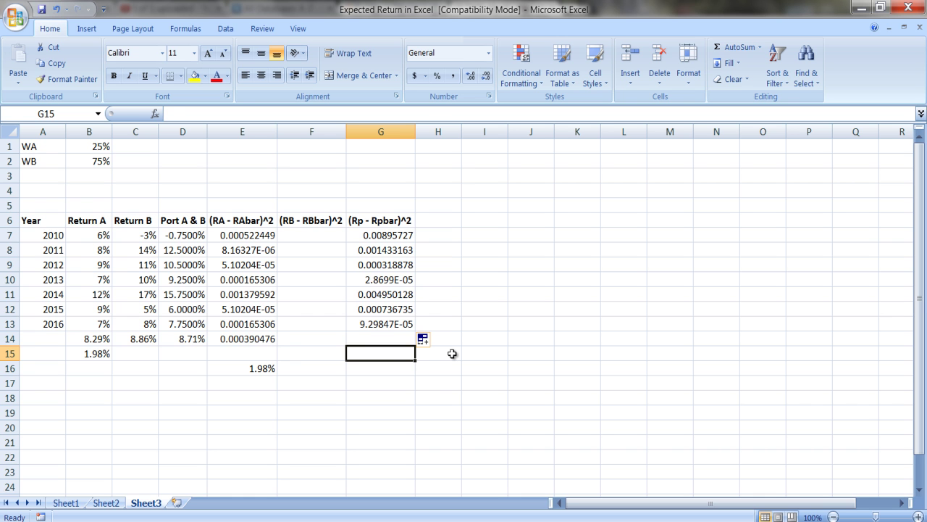
Step: Calculate the portfolio variance in G15 with =SUM(G7:G13)/6
{"action": "type", "text": "="}
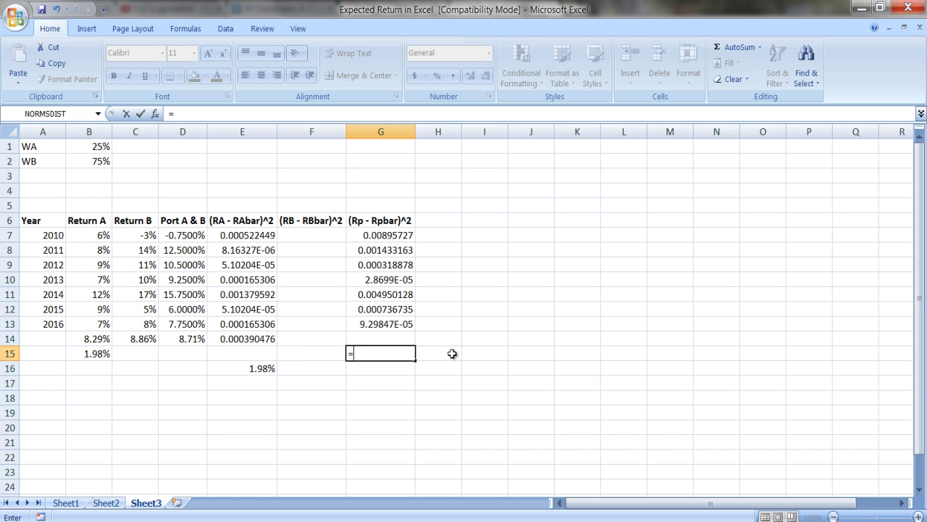
{"action": "type", "text": "sum("}
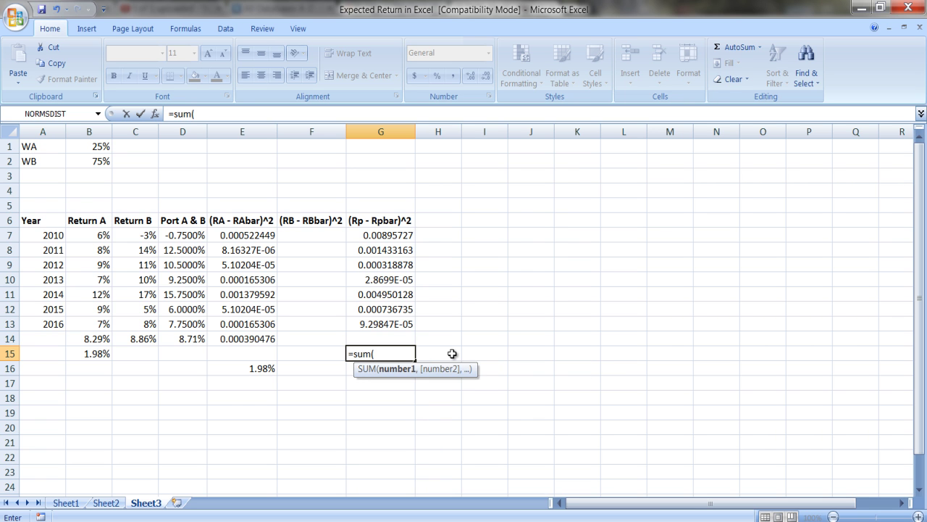
{"action": "type", "text": "g7"}
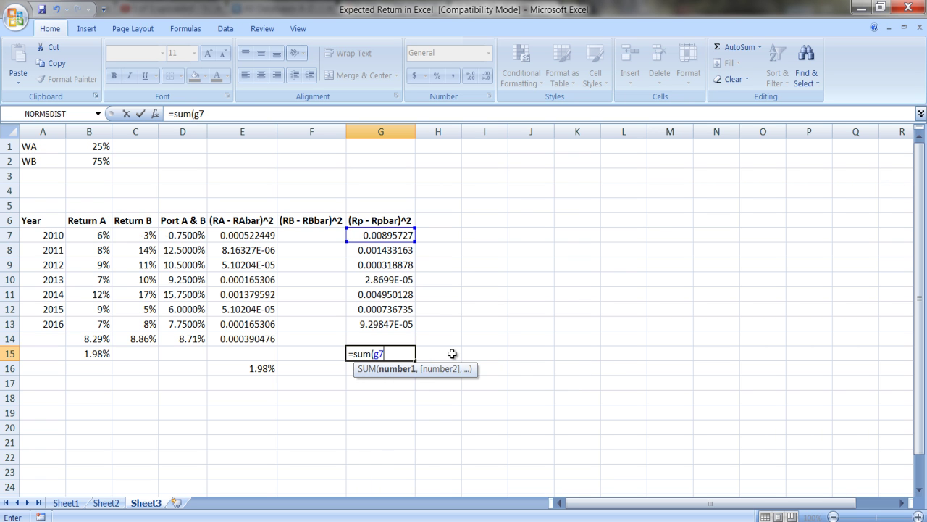
{"action": "type", "text": ":g13?"}
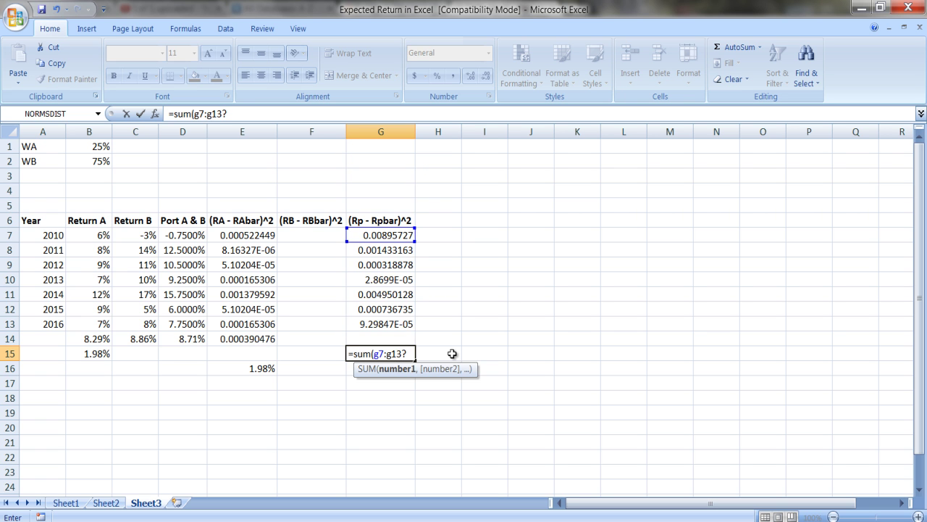
{"action": "key", "text": "BackSpace"}
{"action": "type", "text": ")/"}
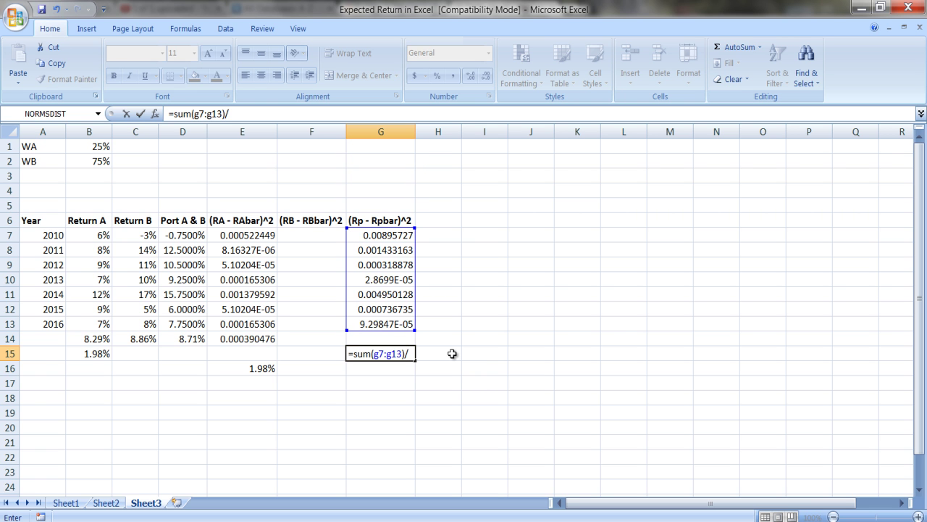
{"action": "type", "text": "7"}
{"action": "key", "text": "Return"}
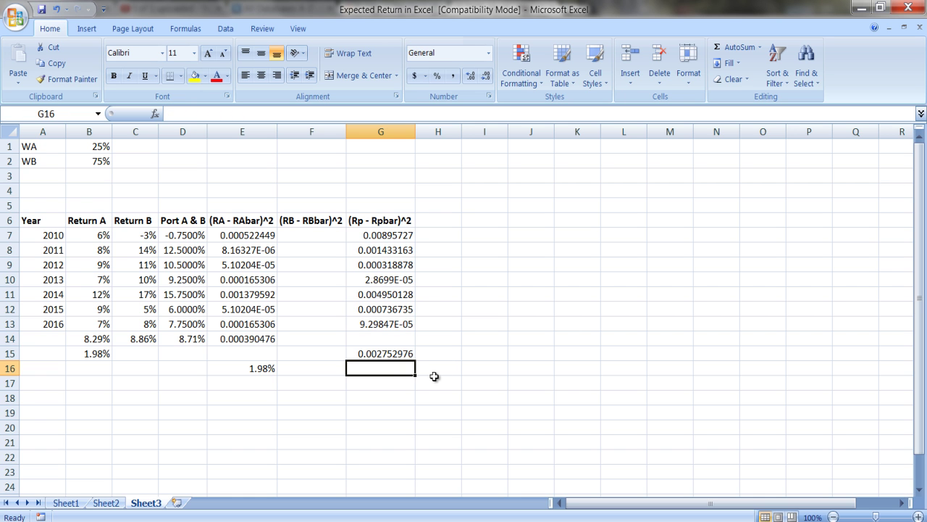
Step: Try to calculate the portfolio standard deviation in G16 with =STDEV(G15)
{"action": "type", "text": "=sqr"}
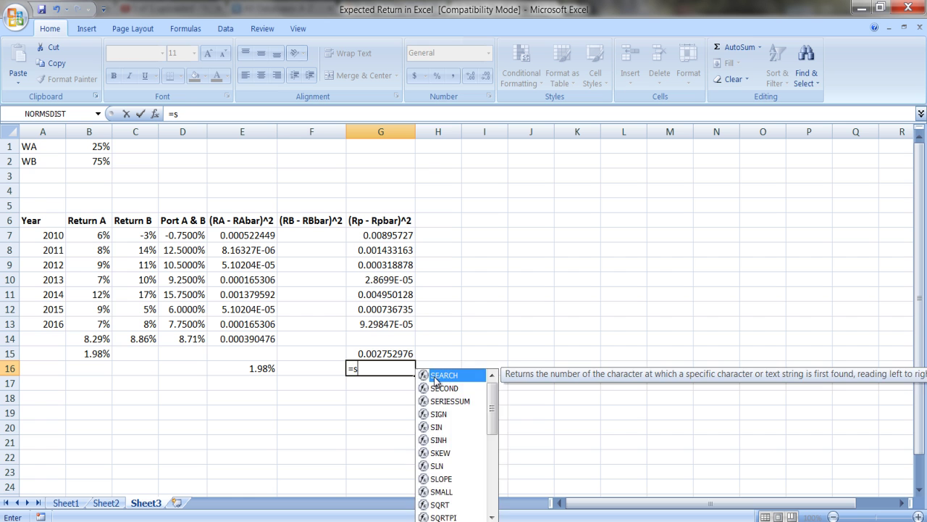
{"action": "key", "text": "BackSpace"}
{"action": "key", "text": "BackSpace"}
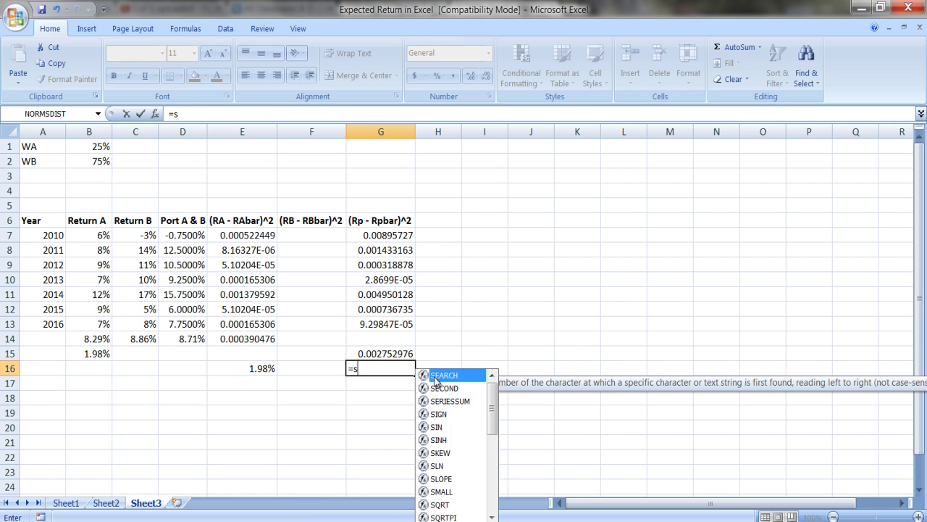
{"action": "type", "text": "td"}
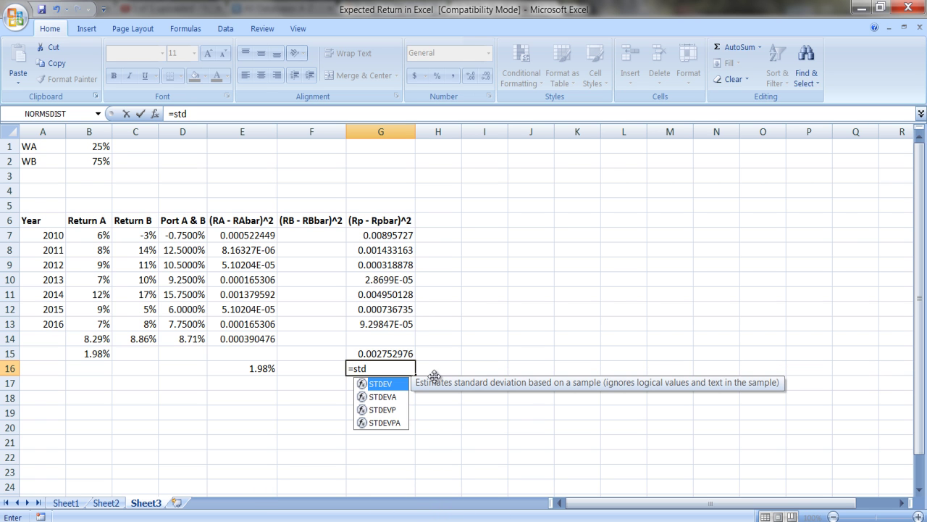
{"action": "type", "text": "ev("}
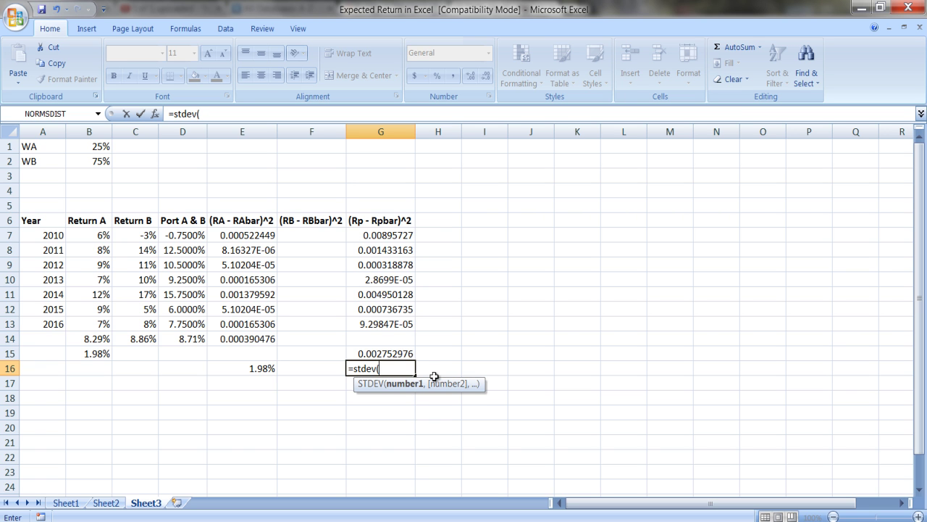
{"action": "type", "text": "g"}
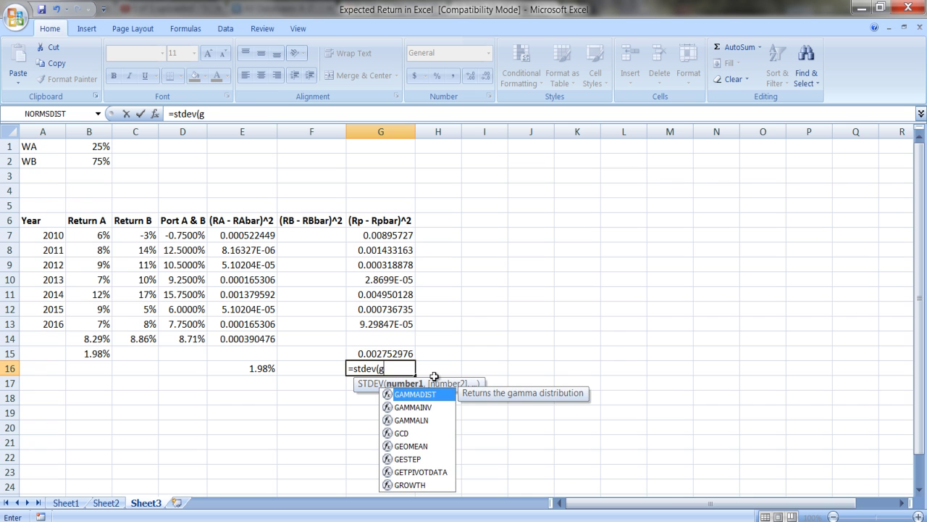
{"action": "type", "text": "1"}
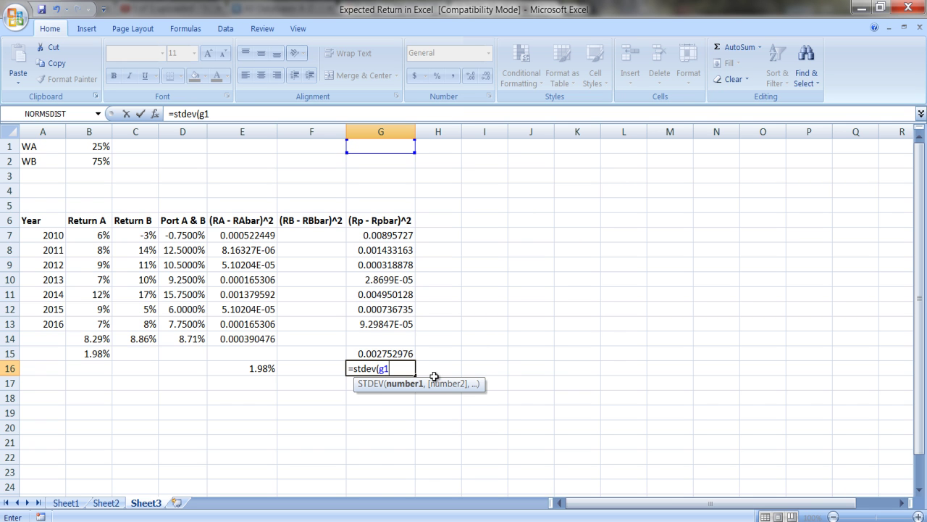
{"action": "type", "text": "5)"}
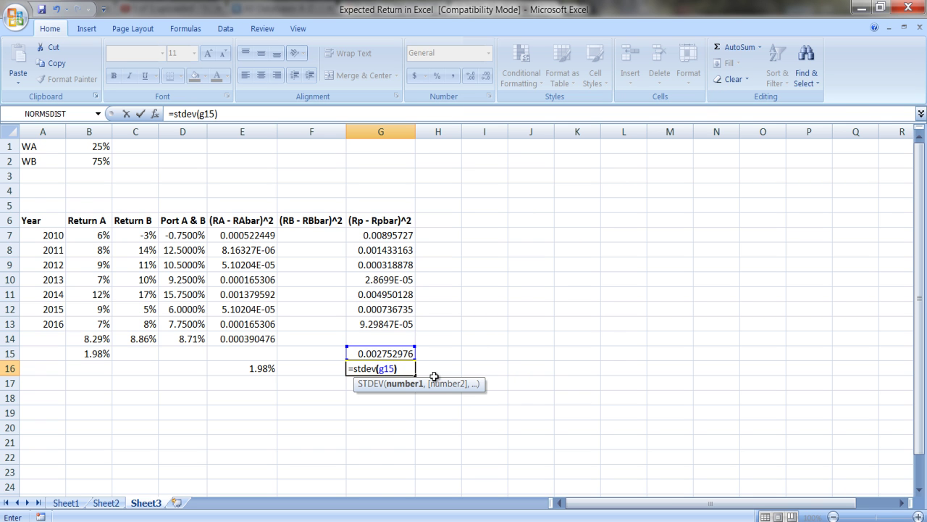
{"action": "key", "text": "Return"}
Step: Replace the formula in G16 with =SQRT(G15) to calculate the portfolio standard deviation from the variance
{"action": "left_click", "coordinate": [369, 366]}
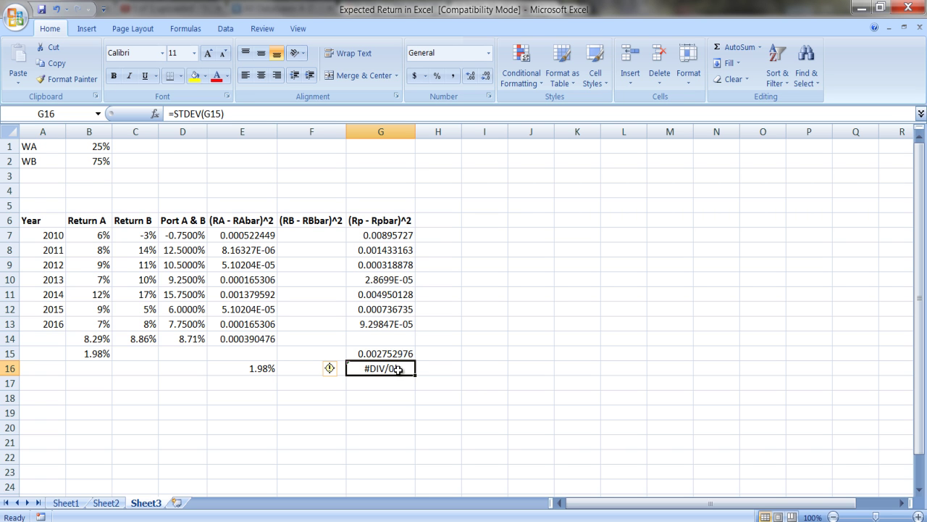
{"action": "left_click", "coordinate": [247, 115]}
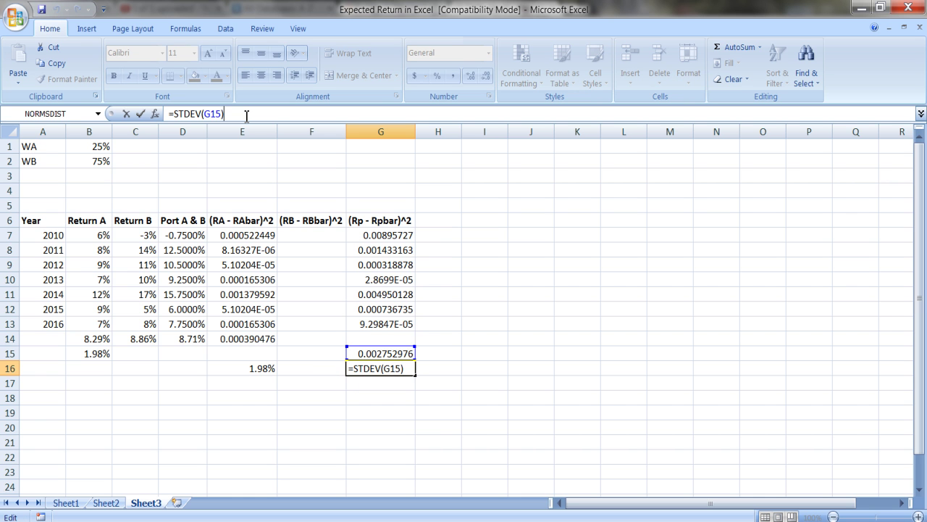
{"action": "key", "text": "BackSpace"}
{"action": "key", "text": "BackSpace"}
{"action": "key", "text": "BackSpace"}
{"action": "key", "text": "BackSpace"}
{"action": "key", "text": "BackSpace"}
{"action": "key", "text": "BackSpace"}
{"action": "key", "text": "BackSpace"}
{"action": "key", "text": "BackSpace"}
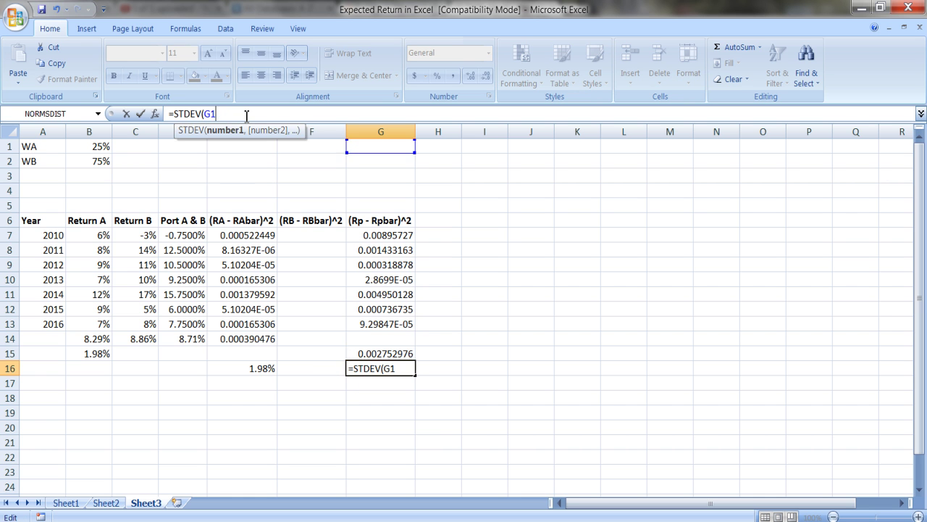
{"action": "key", "text": "BackSpace"}
{"action": "key", "text": "BackSpace"}
{"action": "key", "text": "BackSpace"}
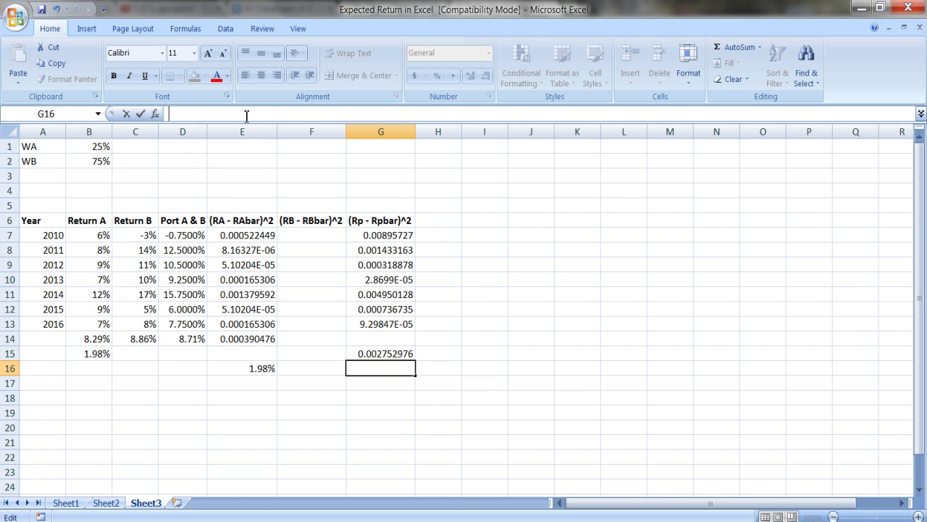
{"action": "type", "text": "=sqrt("}
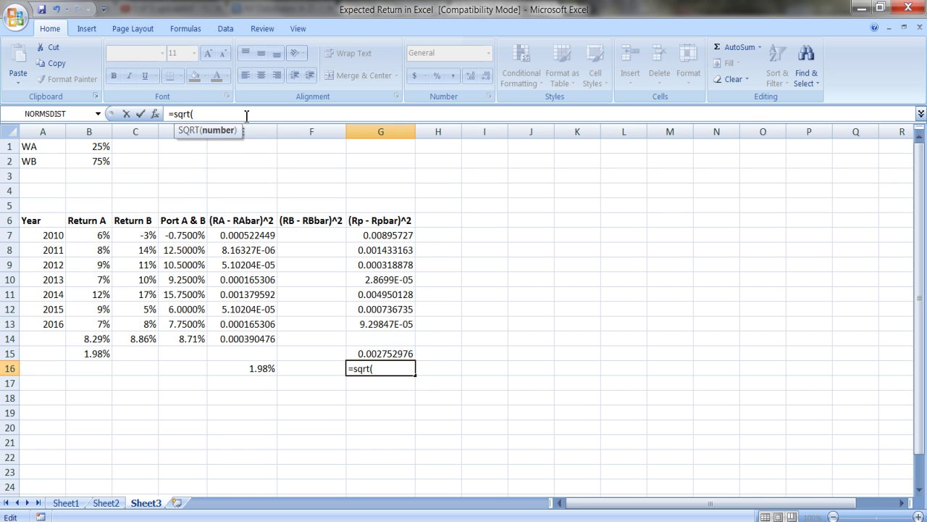
{"action": "type", "text": "g15)"}
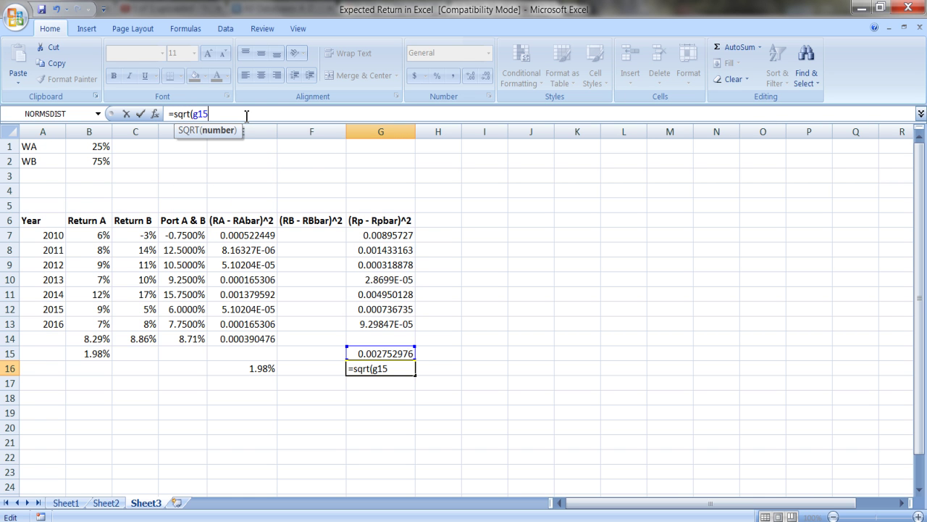
{"action": "key", "text": "Return"}
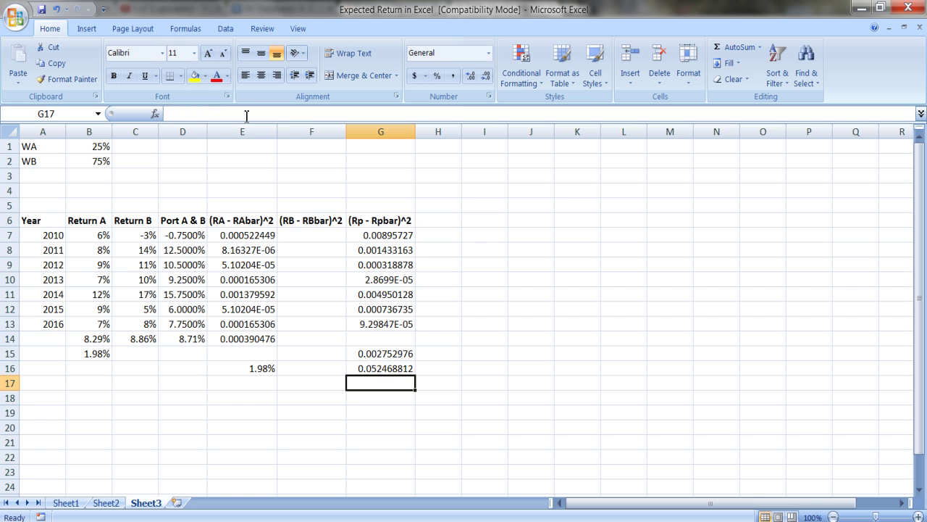
Step: Format the portfolio standard deviation in G16 as a percentage with two decimal places
{"action": "left_click", "coordinate": [379, 367]}
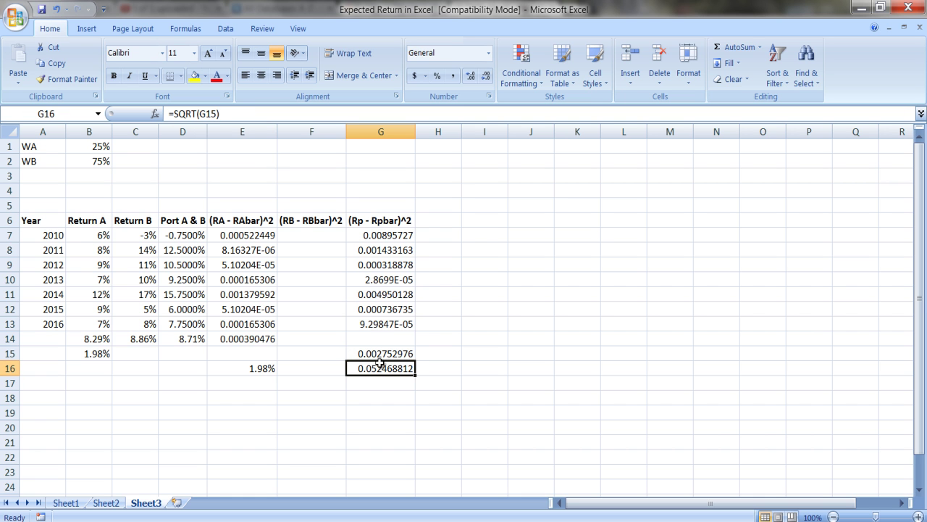
{"action": "left_click", "coordinate": [437, 75]}
{"action": "left_click", "coordinate": [470, 77]}
{"action": "left_click", "coordinate": [469, 77]}
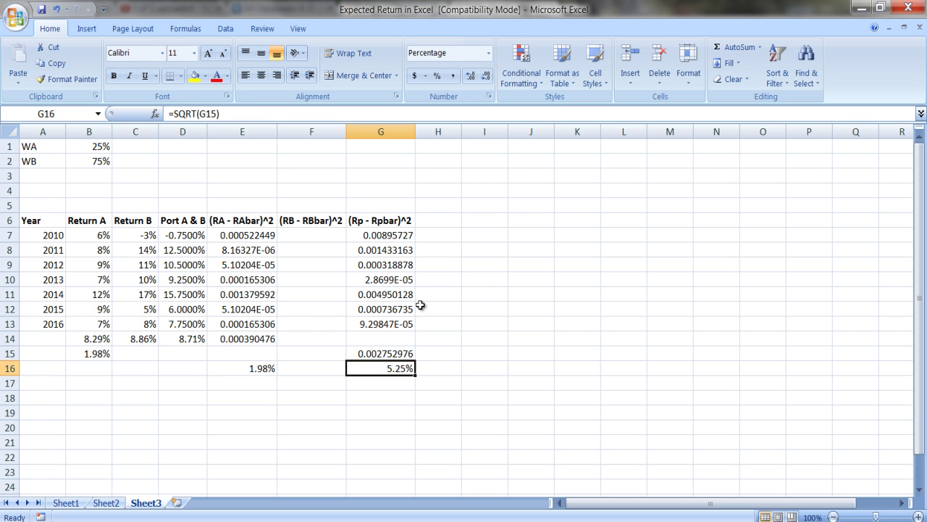
Step: Calculate the standard deviation of the portfolio returns directly in D15 with =STDEV(D7:D13)
{"action": "left_click", "coordinate": [184, 355]}
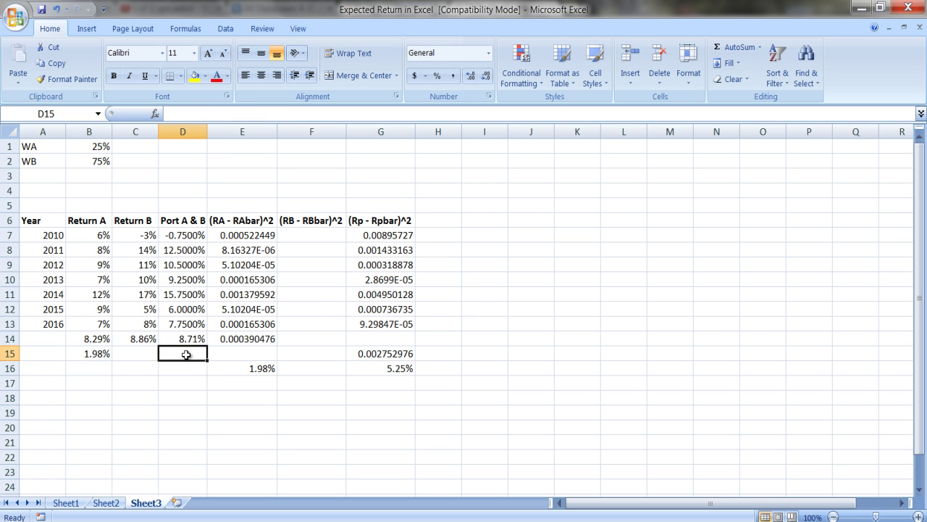
{"action": "type", "text": "stdev"}
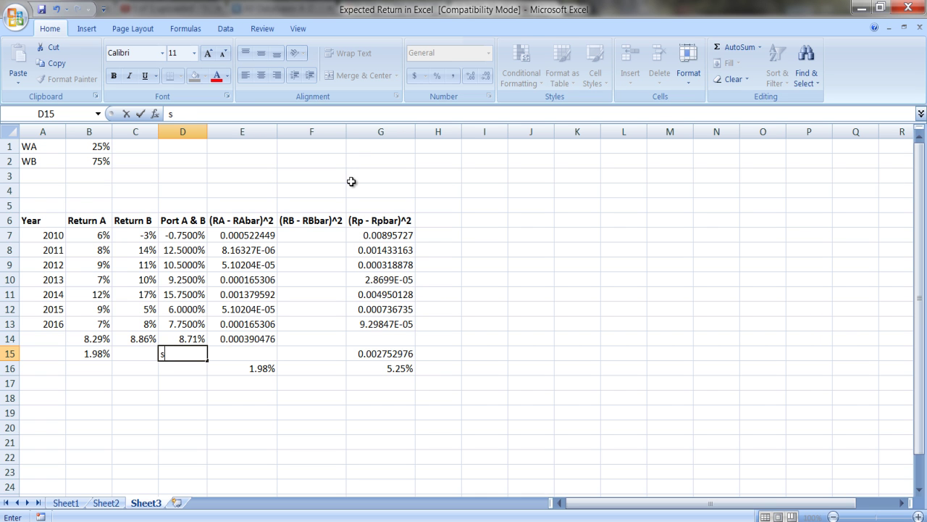
{"action": "key", "text": "BackSpace"}
{"action": "key", "text": "BackSpace"}
{"action": "key", "text": "BackSpace"}
{"action": "key", "text": "BackSpace"}
{"action": "key", "text": "BackSpace"}
{"action": "type", "text": "=ste"}
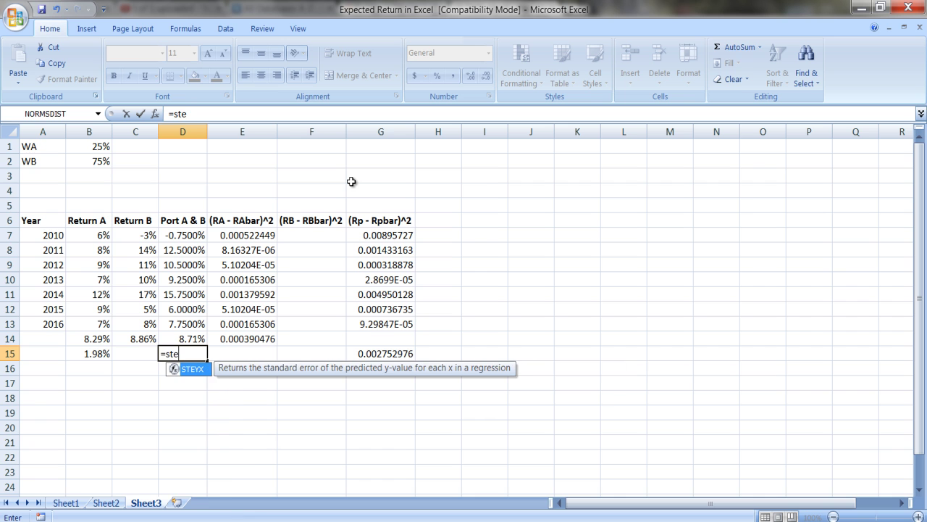
{"action": "key", "text": "BackSpace"}
{"action": "type", "text": "dev"}
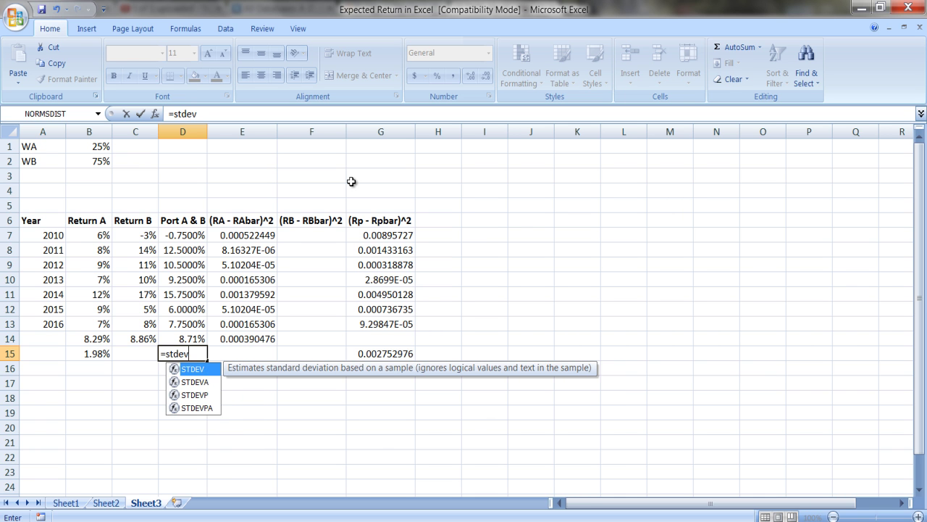
{"action": "type", "text": "(d7:d13"}
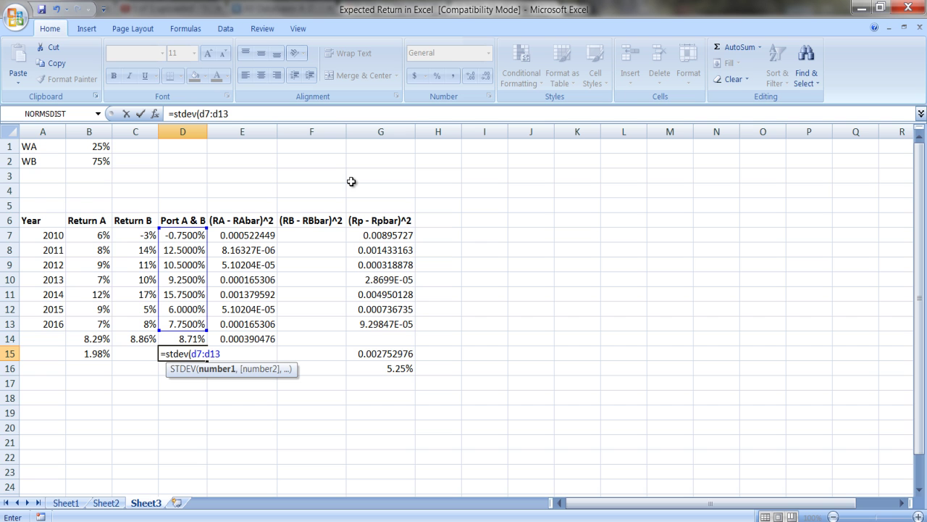
{"action": "type", "text": ")"}
{"action": "key", "text": "Return"}
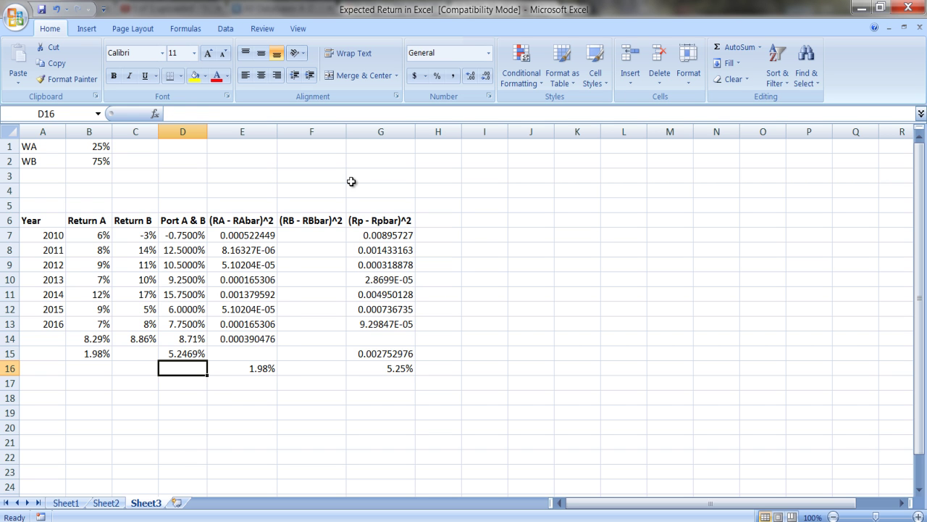
Step: Reduce the portfolio standard deviation percentage in D15 to two decimal places
{"action": "left_click", "coordinate": [201, 355]}
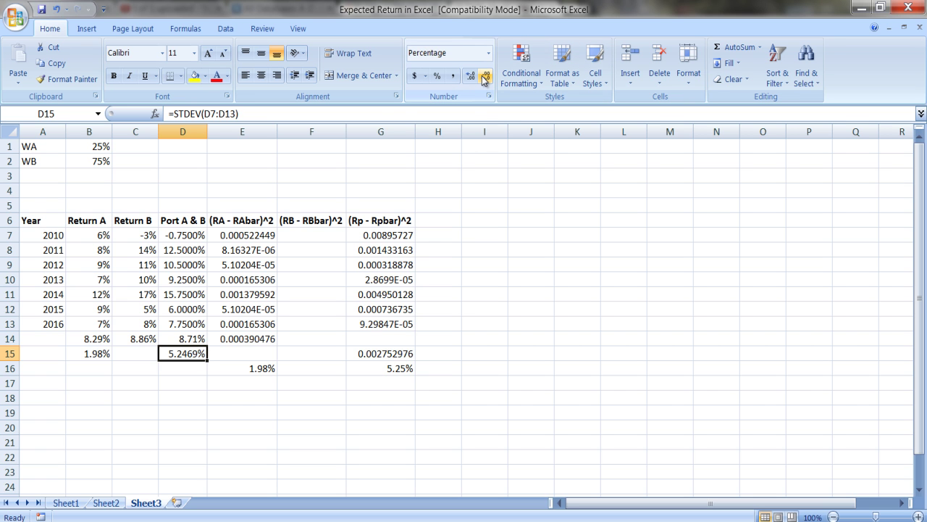
{"action": "left_click", "coordinate": [484, 78]}
{"action": "left_click", "coordinate": [484, 79]}
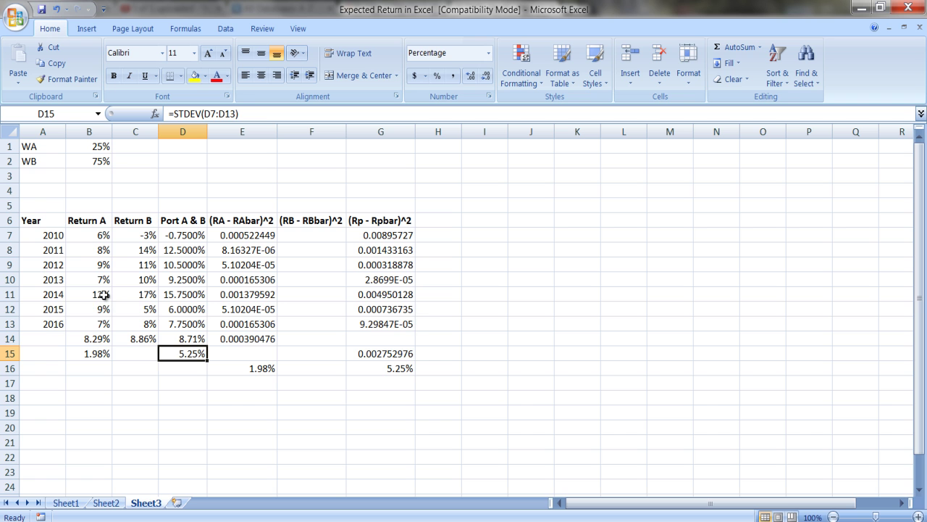
Step: Switch to Sheet1 to review the single-asset expected return, variance and standard deviation
{"action": "left_click", "coordinate": [65, 503]}
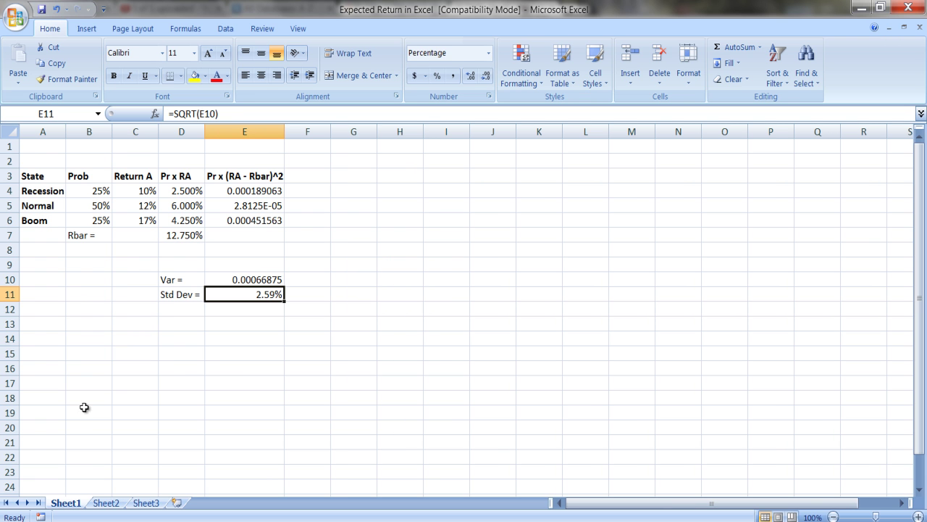